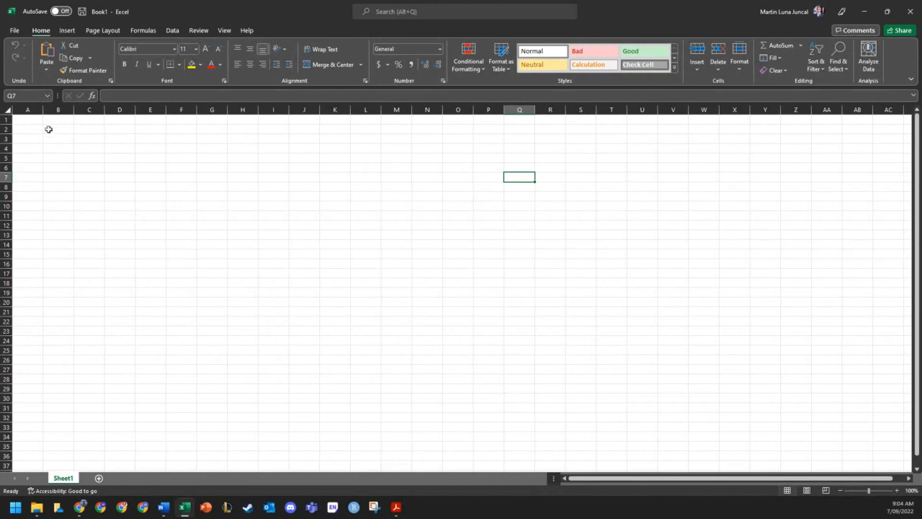
drag(27, 119, 50, 128)
click(9, 110)
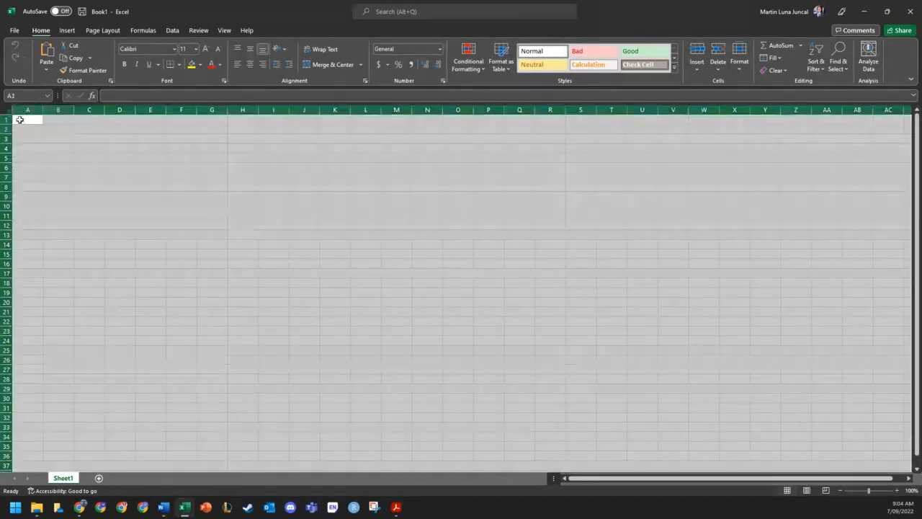
click(396, 291)
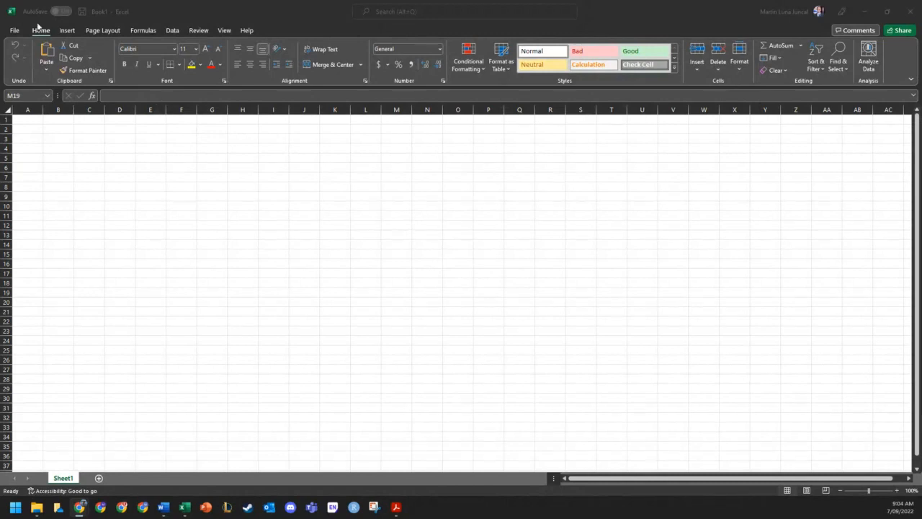
click(60, 33)
click(66, 31)
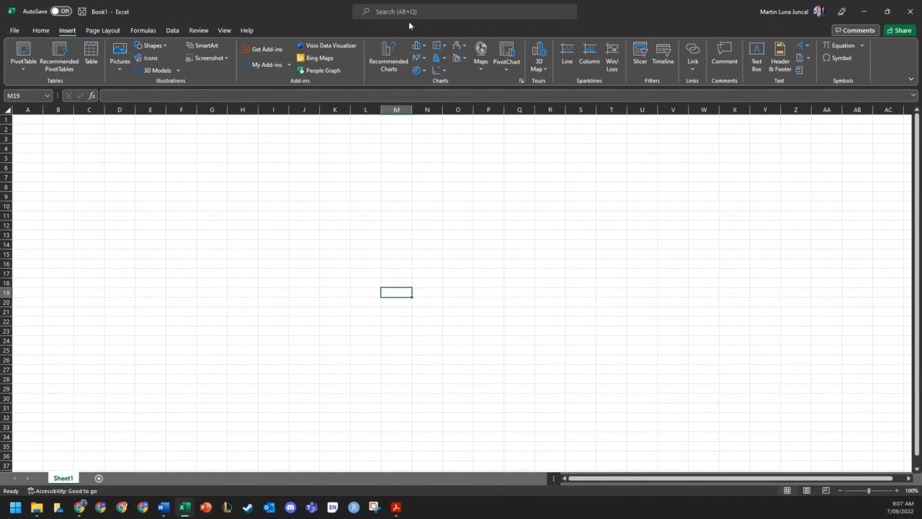
Temporarily enable gridline printing to inspect the page boundaries on the empty sheet, and disable it again
click(105, 33)
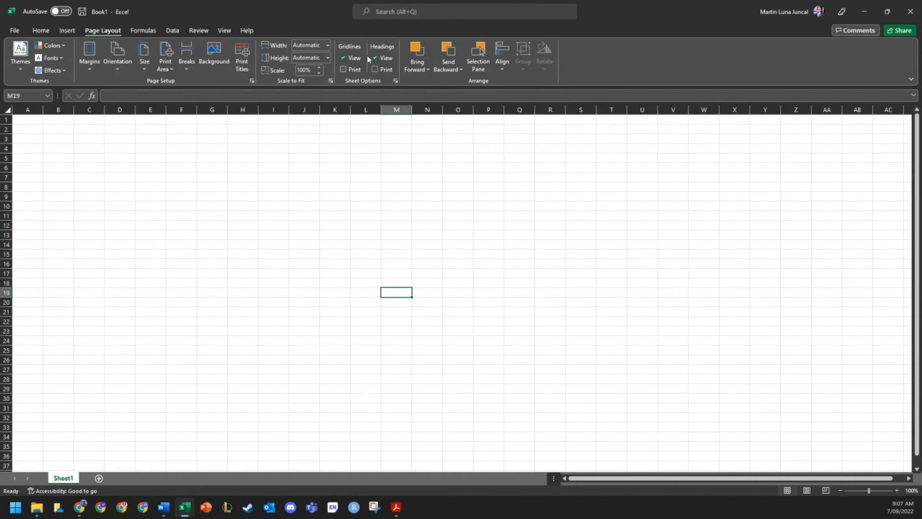
click(346, 70)
scroll(270, 210, down, 9)
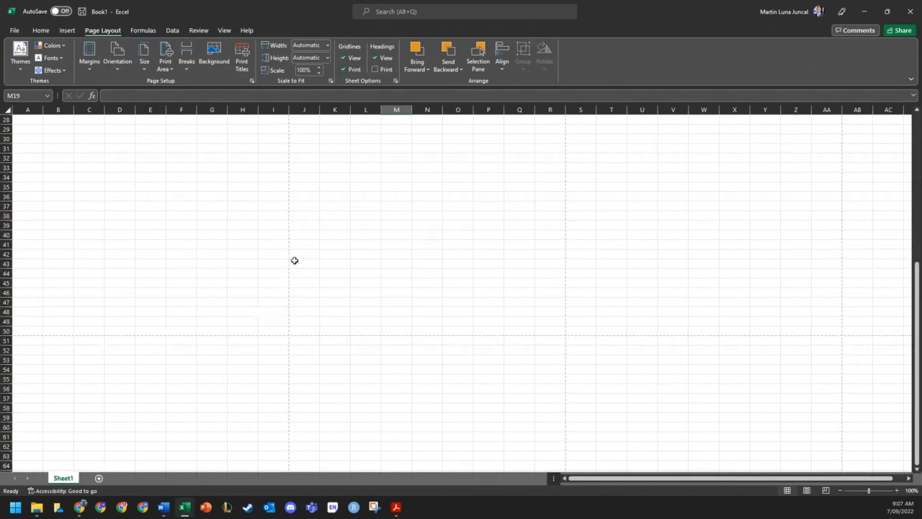
scroll(293, 256, up, 9)
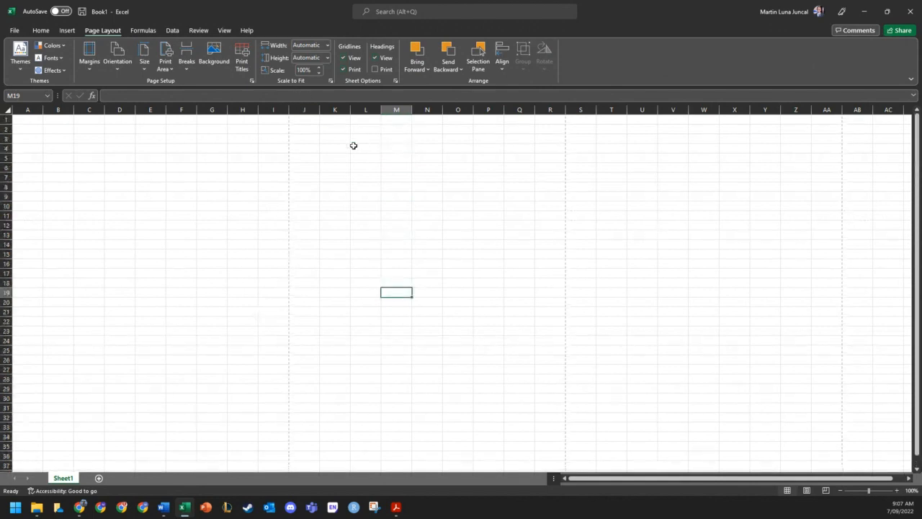
click(350, 70)
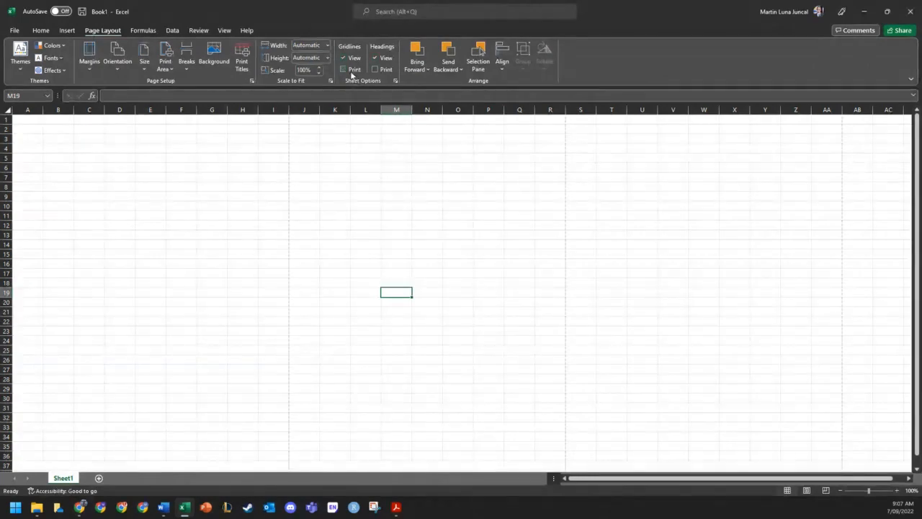
click(292, 207)
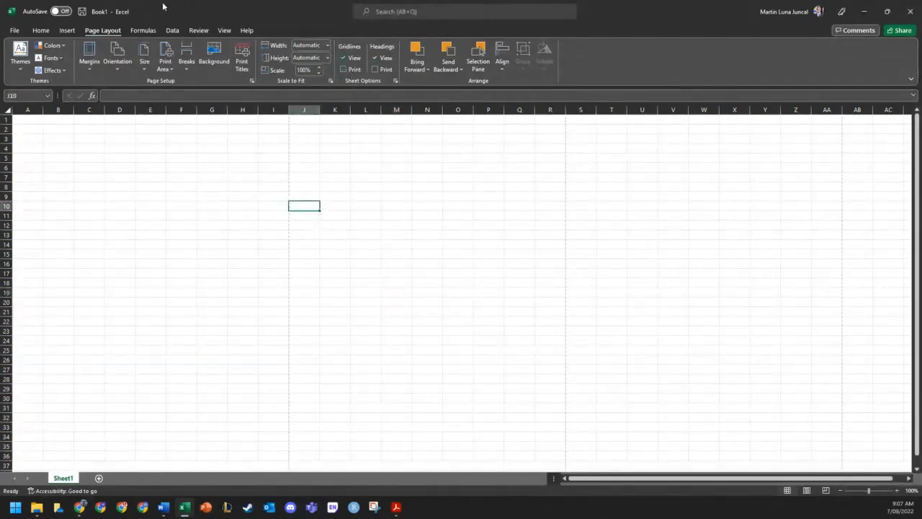
Examine the available Math & Trig functions, including the description of SUM
click(144, 30)
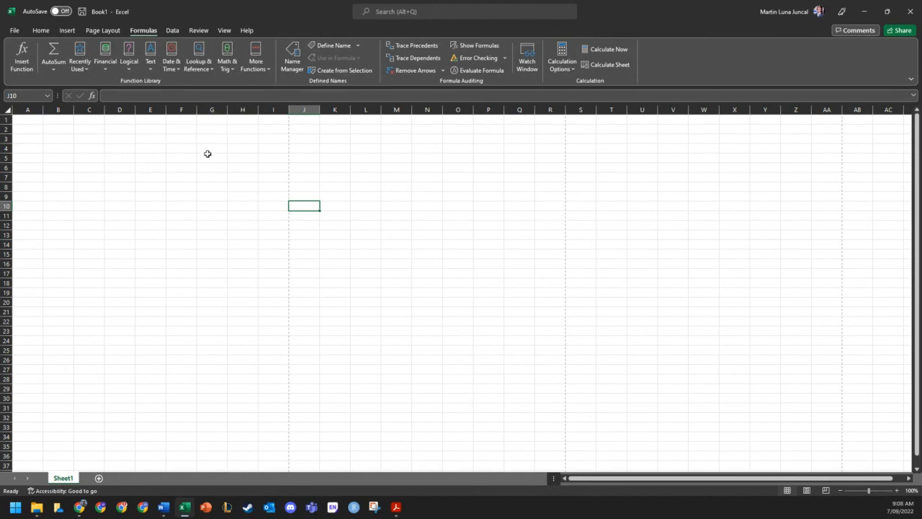
click(229, 62)
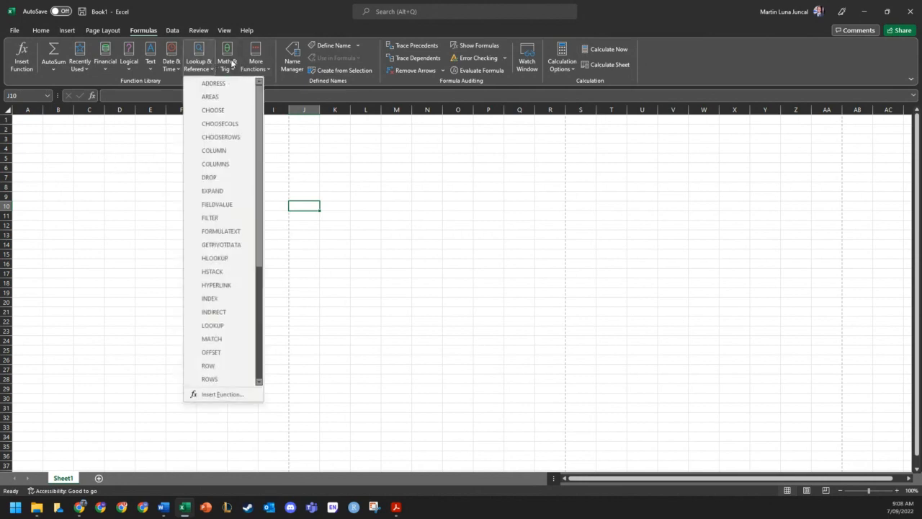
scroll(269, 142, down, 13)
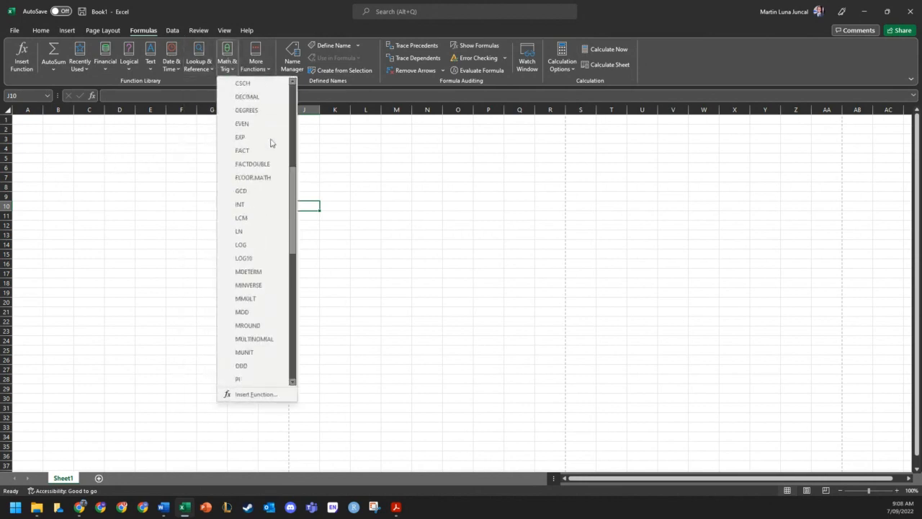
scroll(273, 147, down, 5)
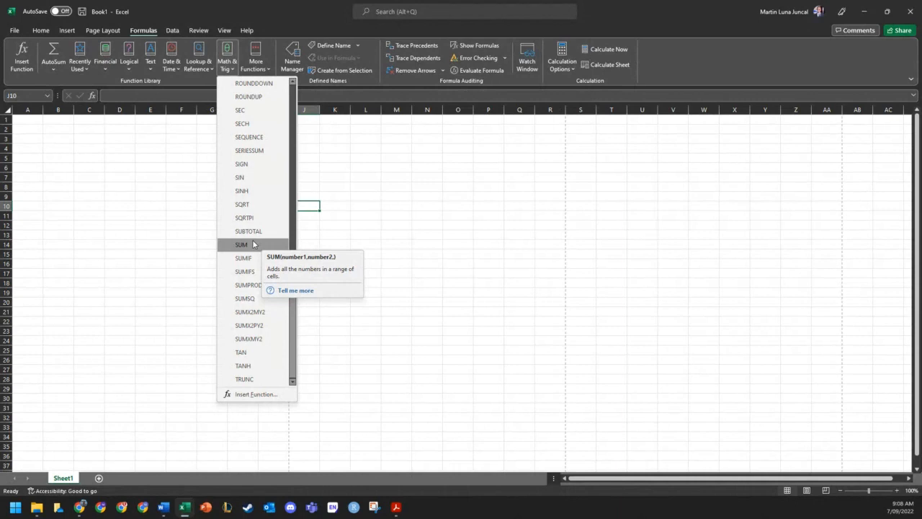
scroll(252, 245, up, 6)
scroll(224, 185, up, 5)
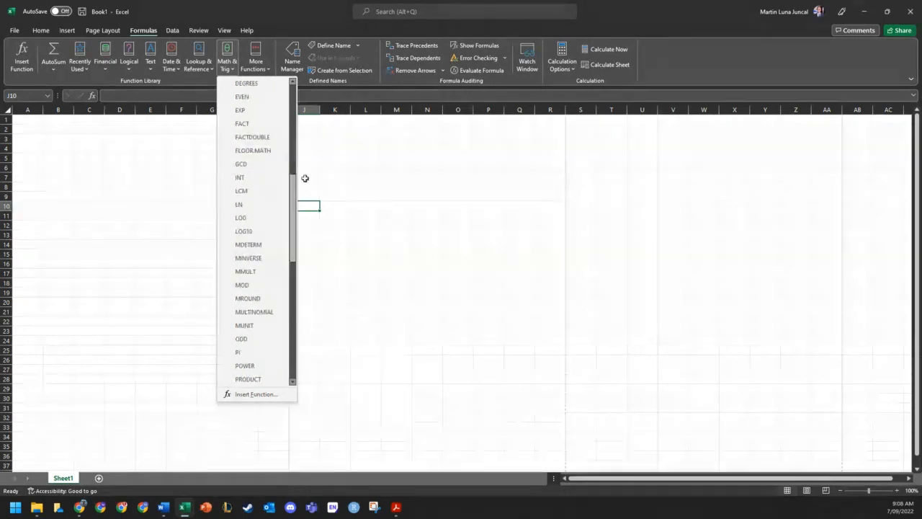
scroll(267, 299, up, 8)
scroll(283, 192, down, 10)
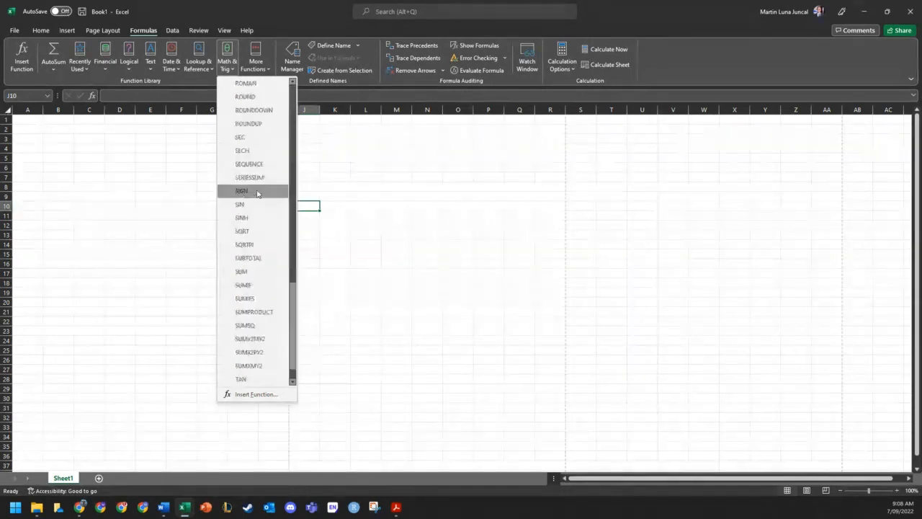
click(145, 258)
Examine the functions available in the Lookup & Reference, Date & Time and Text categories
click(199, 61)
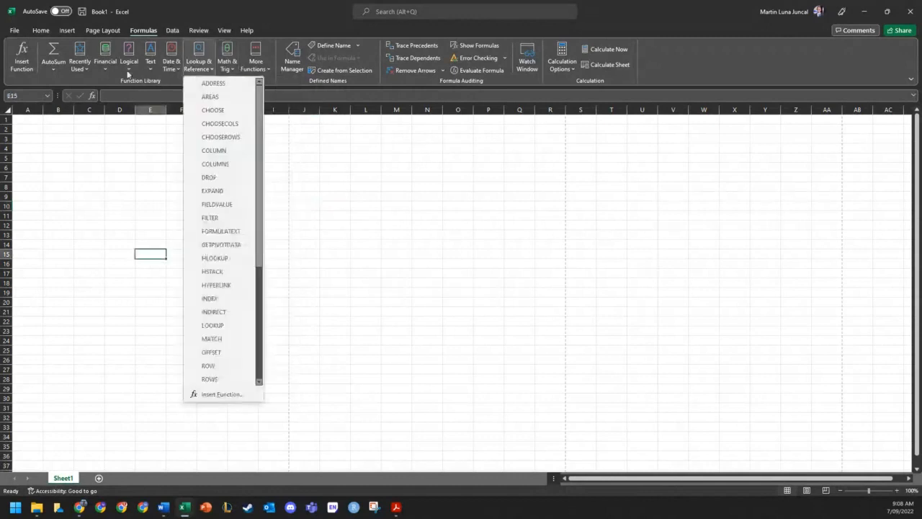
scroll(229, 308, down, 5)
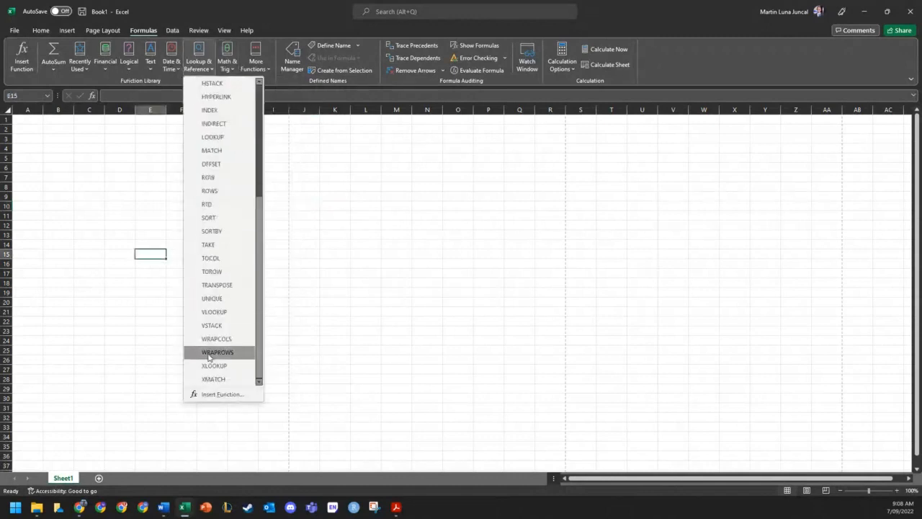
click(213, 216)
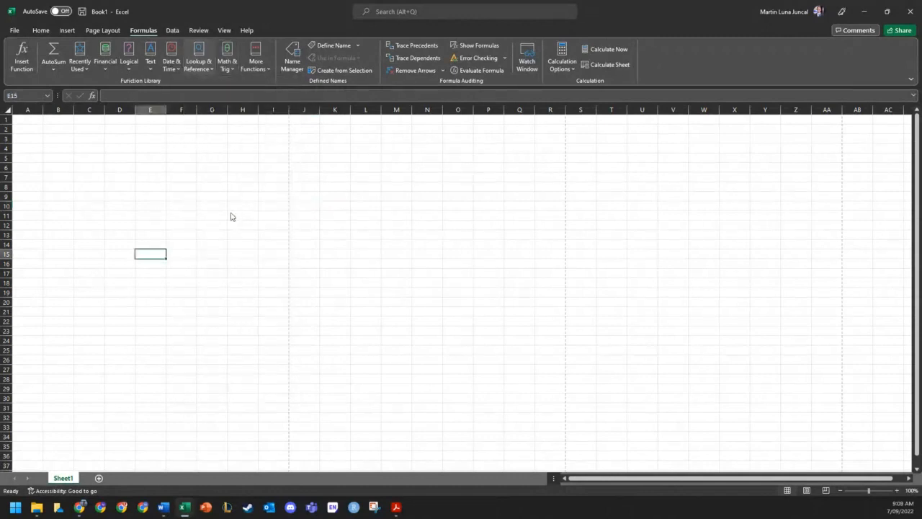
click(465, 218)
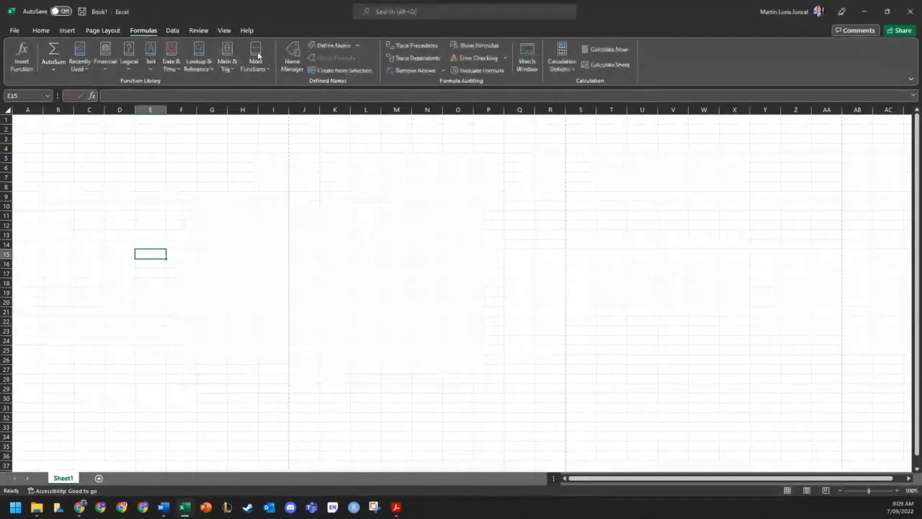
click(171, 61)
scroll(224, 245, down, 1)
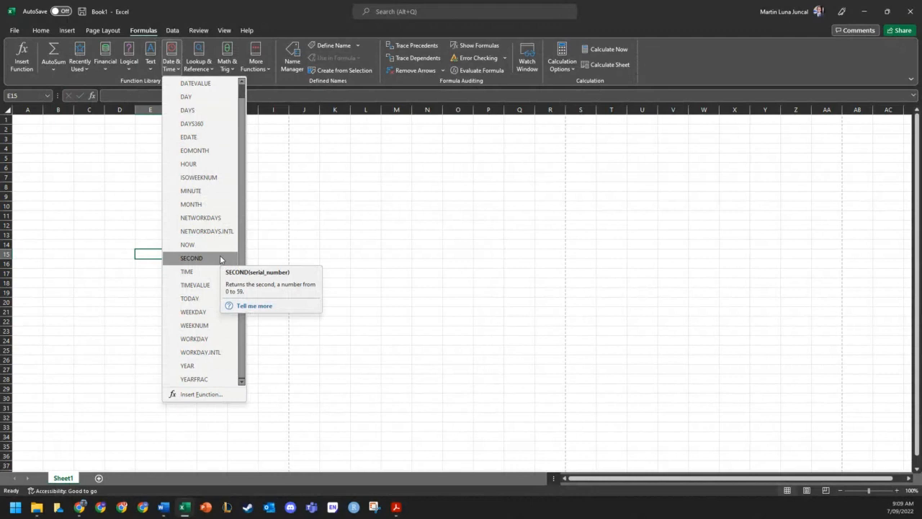
click(151, 58)
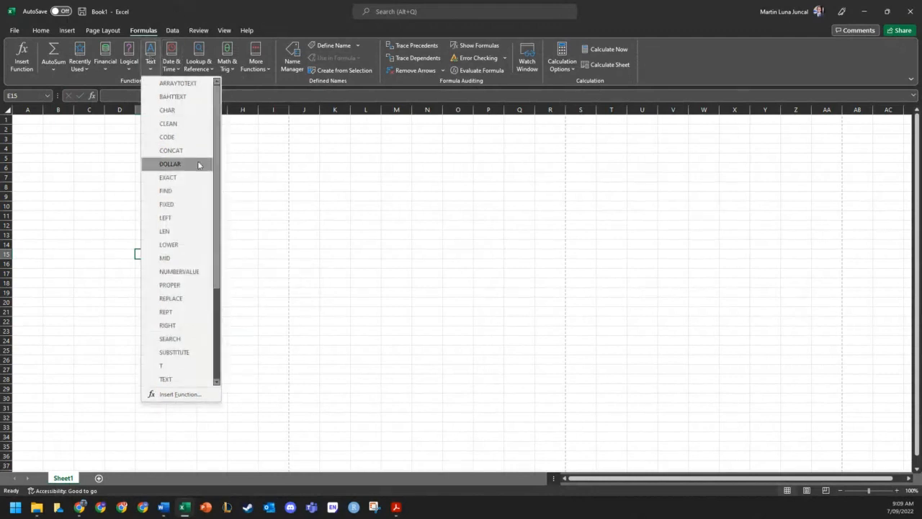
scroll(194, 144, down, 4)
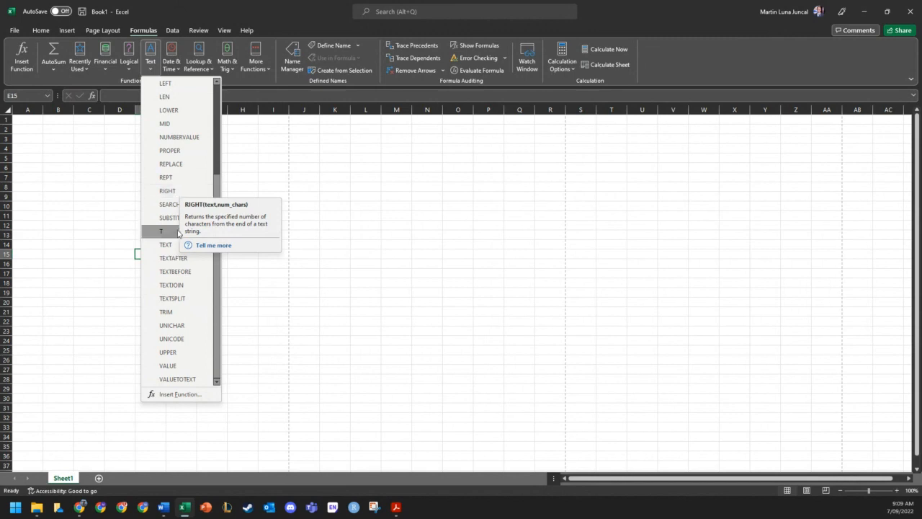
scroll(165, 123, up, 3)
click(95, 190)
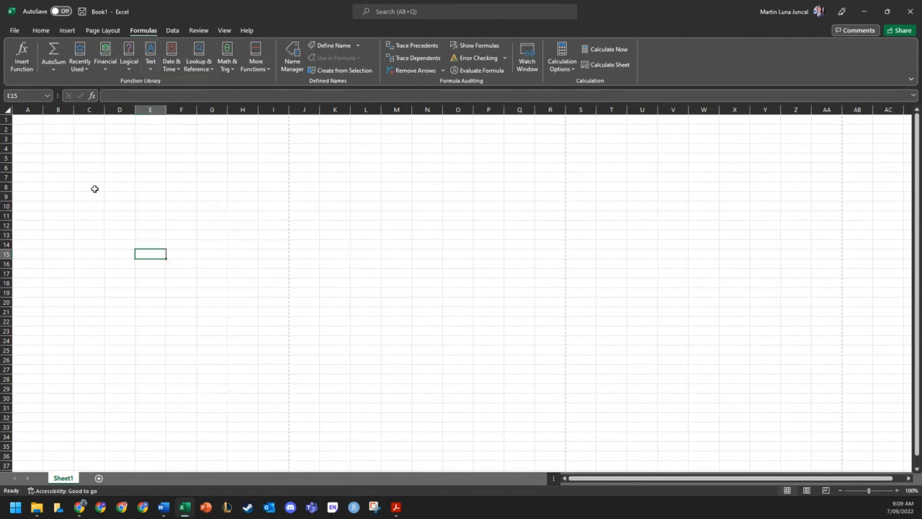
Examine the functions available in the Logical and Financial categories
click(134, 55)
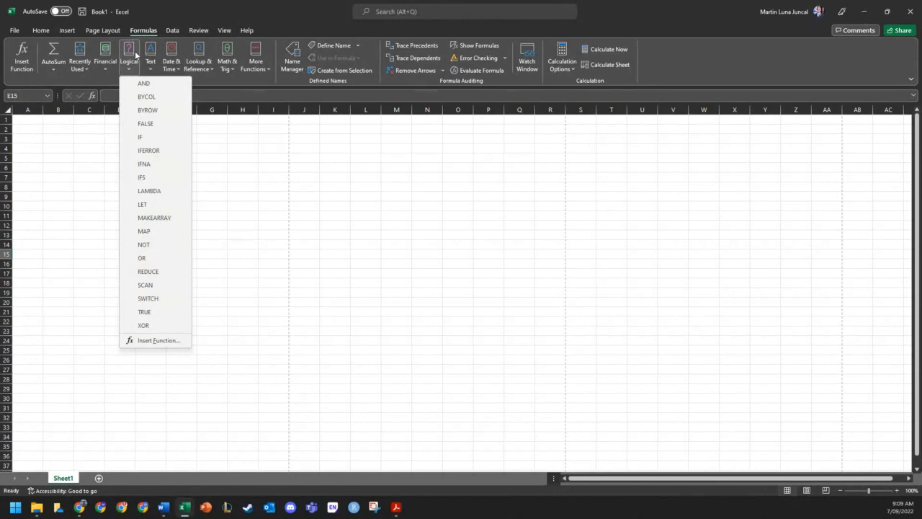
click(305, 208)
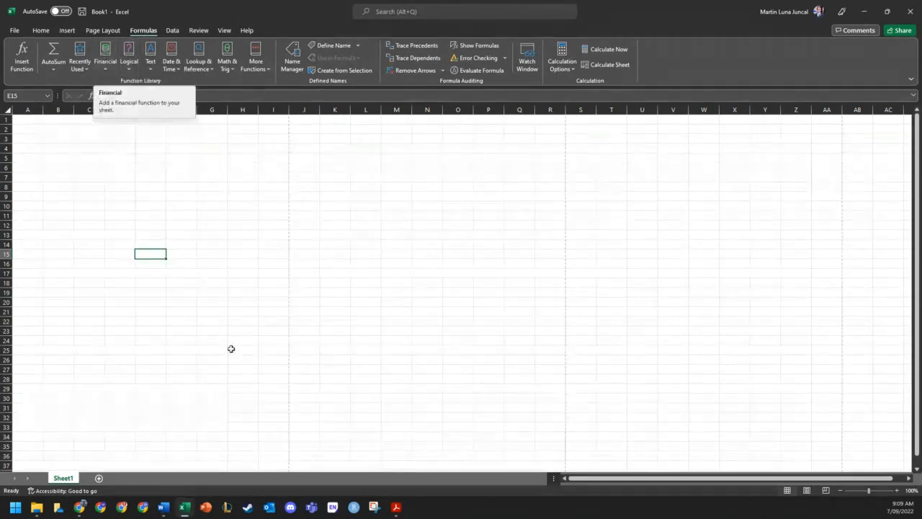
click(105, 54)
scroll(150, 227, down, 3)
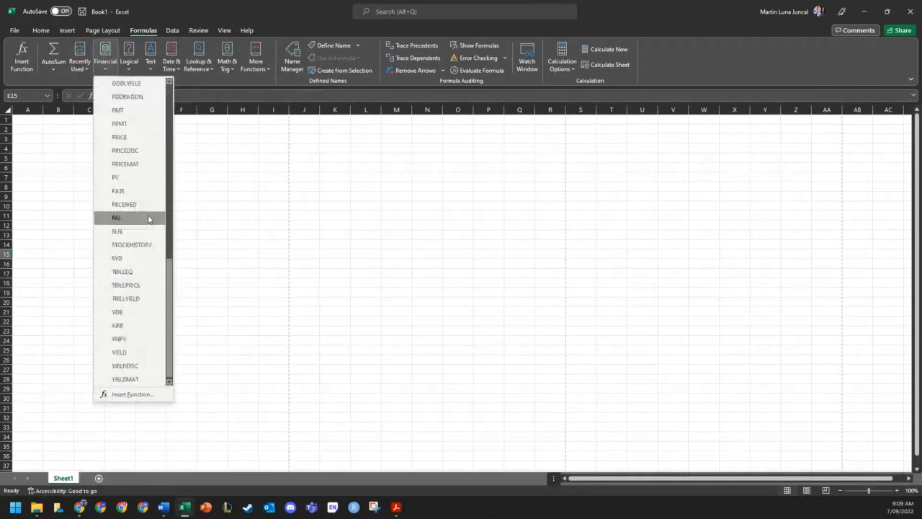
click(335, 195)
Enter the numbers 2, 3, 4, 5, 6 and 7 down column E in cells E12 to E17
click(120, 164)
click(158, 226)
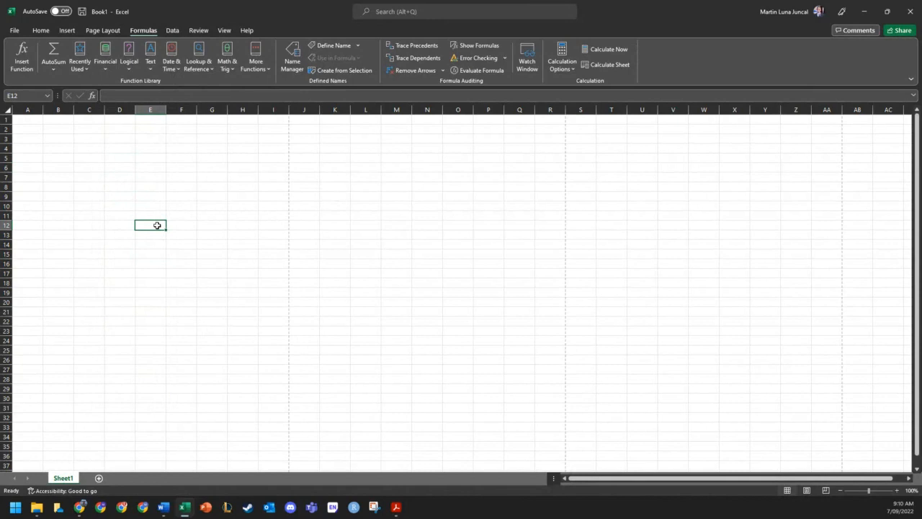
text(2)
key(Return)
text(3)
key(Return)
text(4)
key(Return)
text(5)
key(Return)
text(6)
key(Return)
text(7)
key(Return)
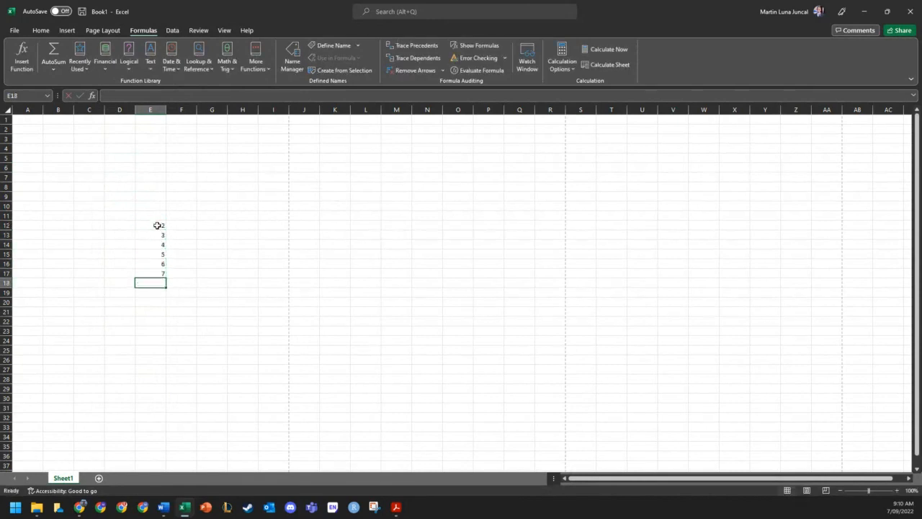
click(222, 214)
click(232, 226)
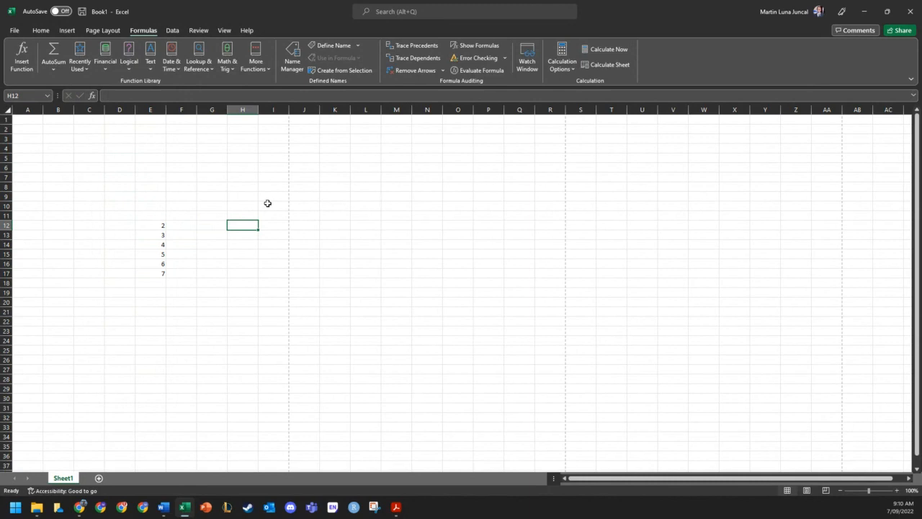
click(214, 222)
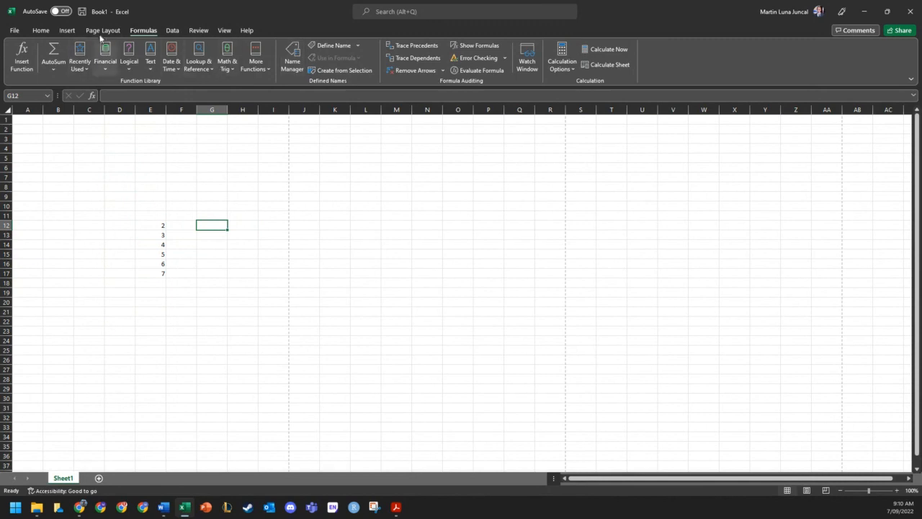
click(126, 95)
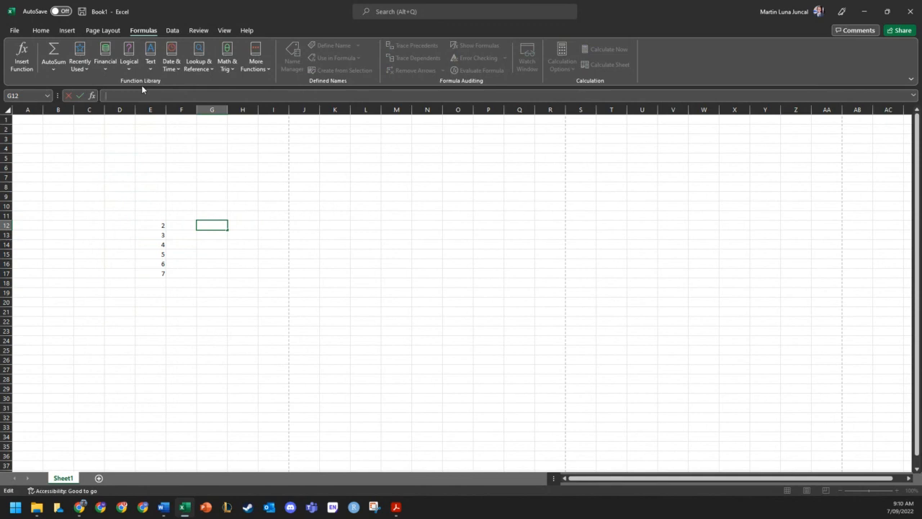
click(299, 260)
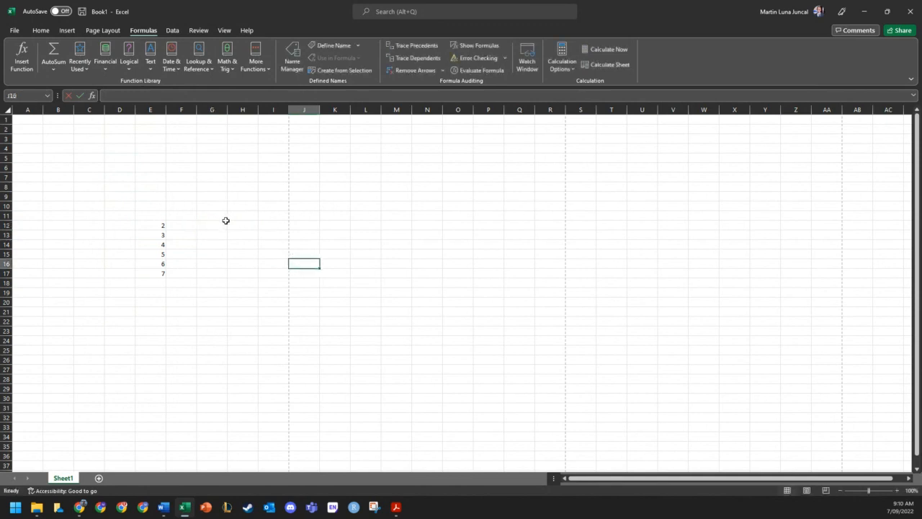
Add up E12 to E17 in G12 with a SUM formula that references each of the six cells individually
click(224, 223)
text(=)
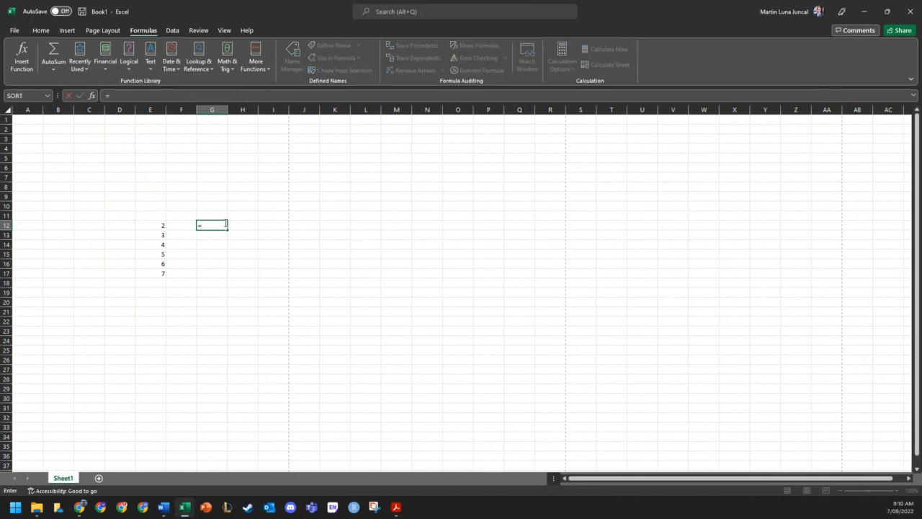
text(SUM)
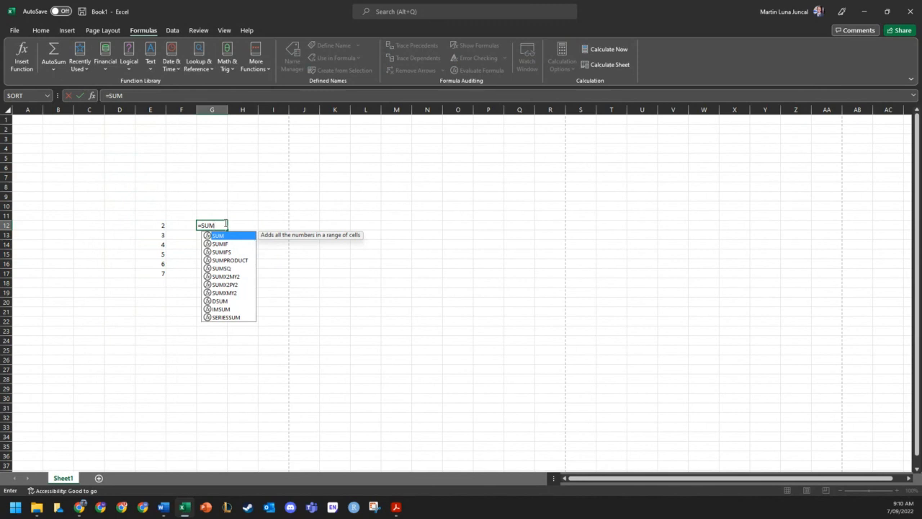
key(BackSpace)
key(BackSpace)
key(BackSpace)
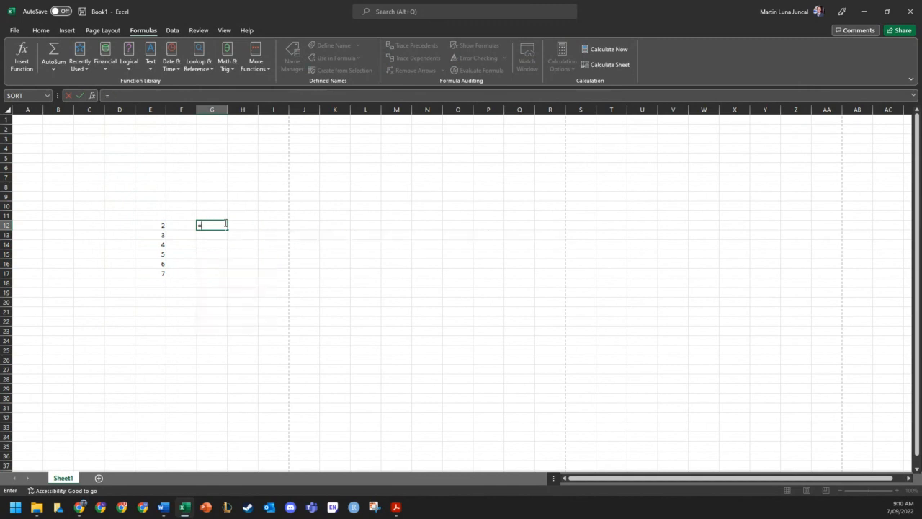
text(sum)
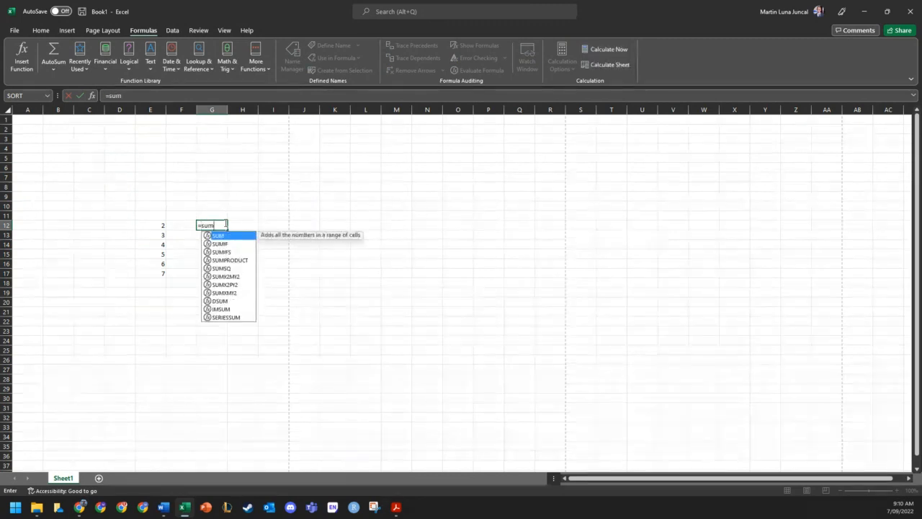
key(Tab)
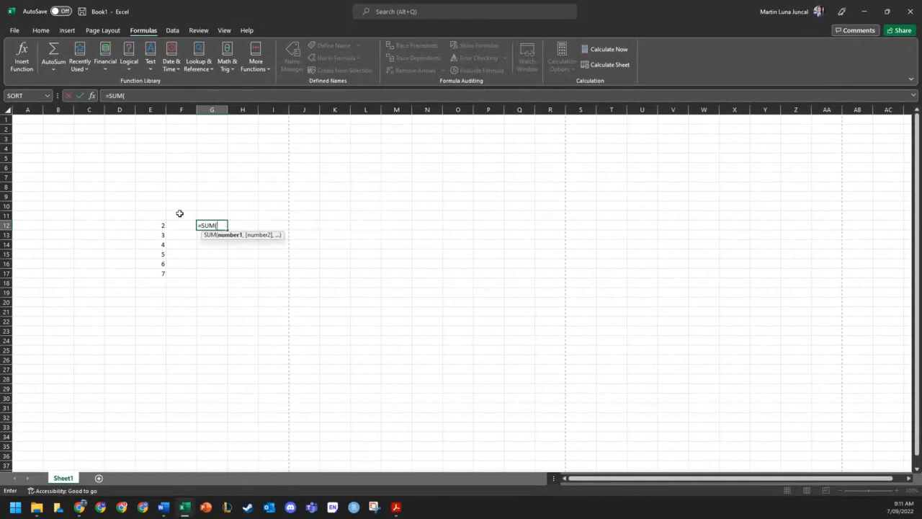
click(160, 226)
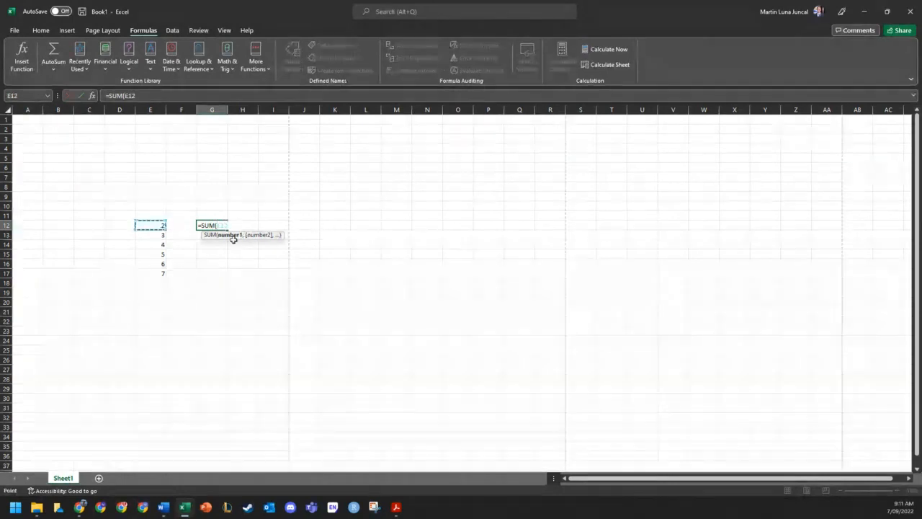
text(,)
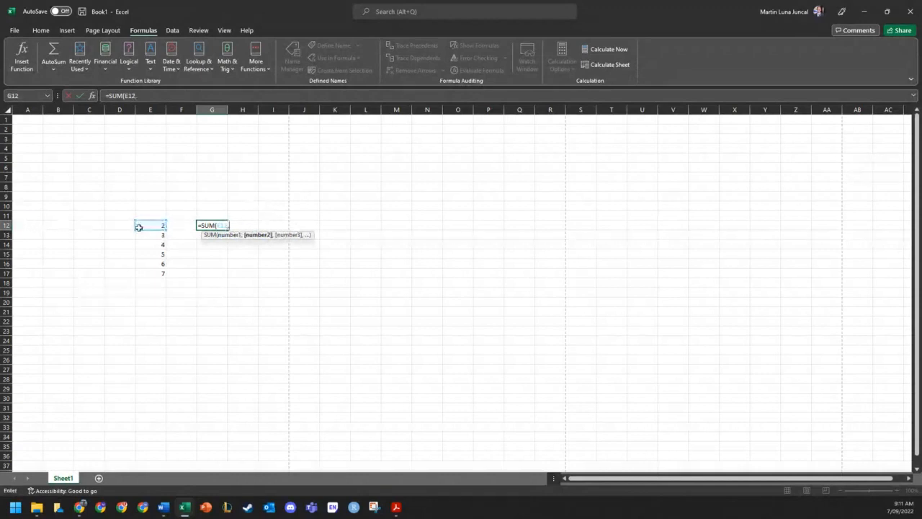
click(137, 245)
ctrl+click(142, 236)
ctrl+click(148, 255)
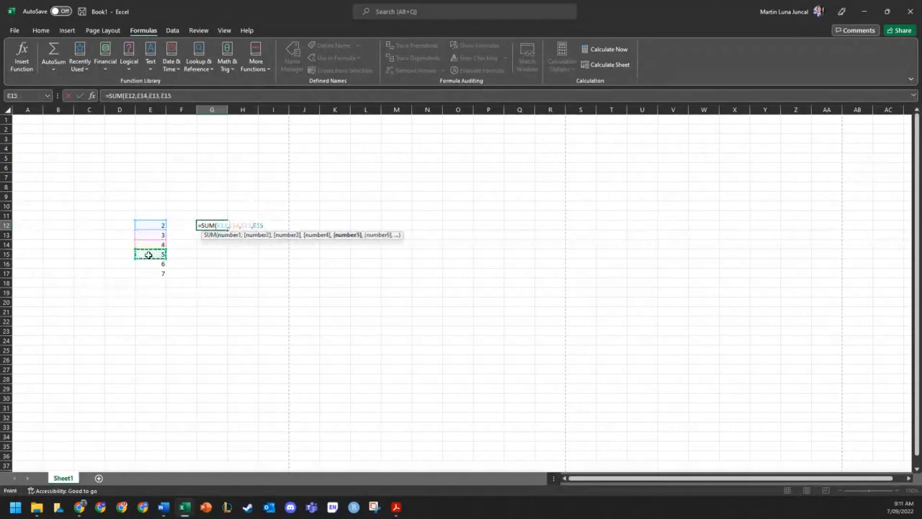
ctrl+click(148, 264)
ctrl+click(149, 274)
text(,)
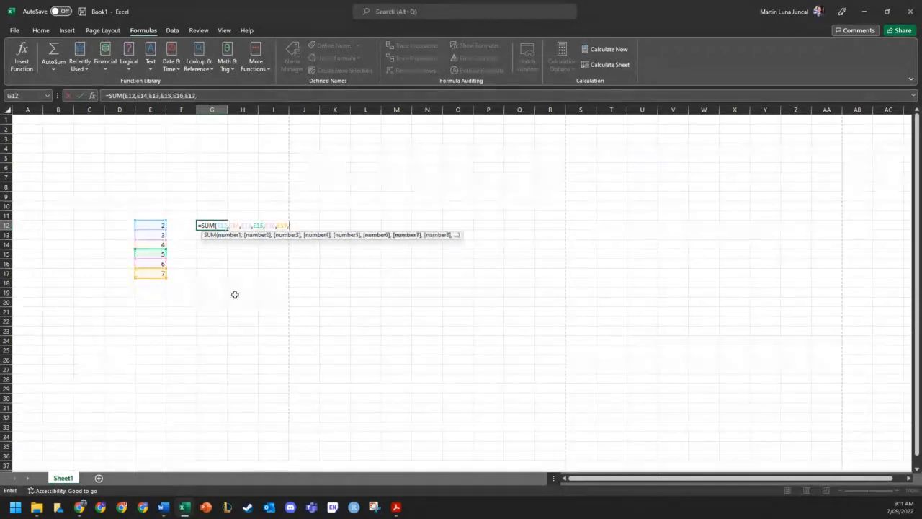
key(BackSpace)
text())
key(Return)
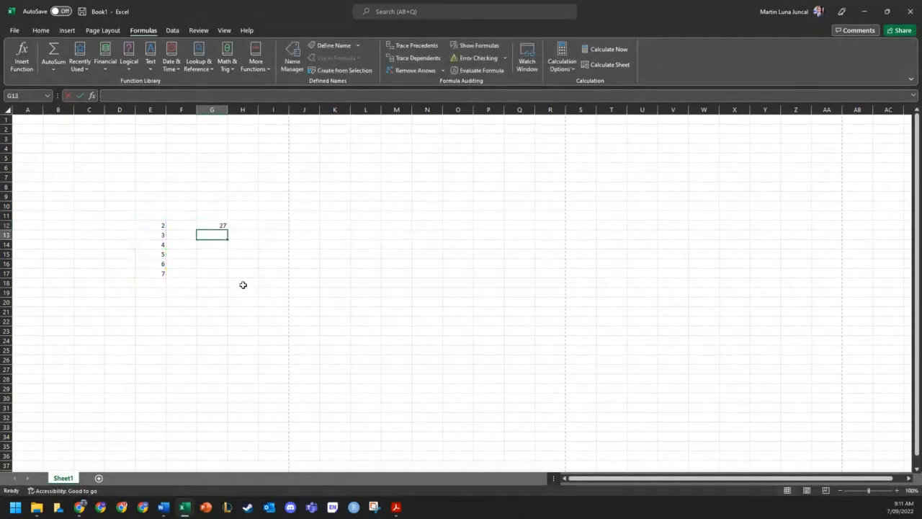
Replace the formula in G12 with one that sums the whole range, =SUM(E12:E17)
key(Up)
key(Delete)
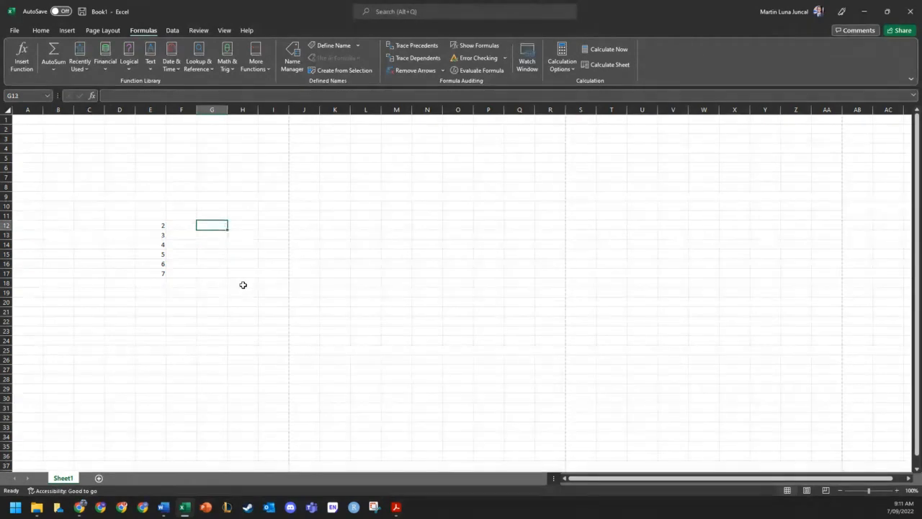
text(=SUM()
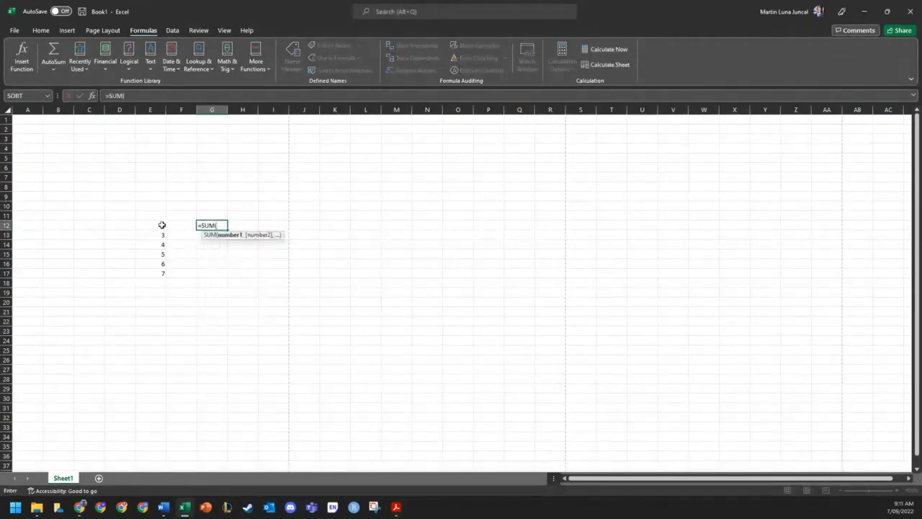
drag(160, 225, 158, 273)
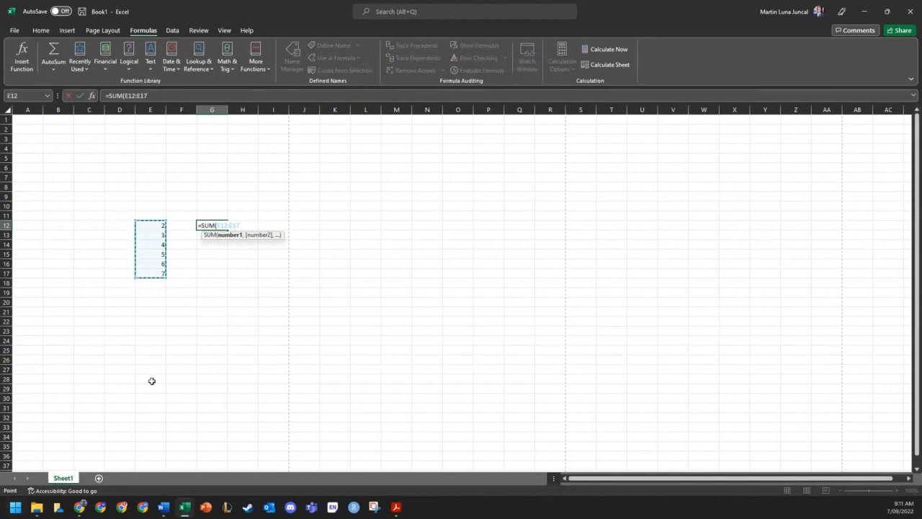
text())
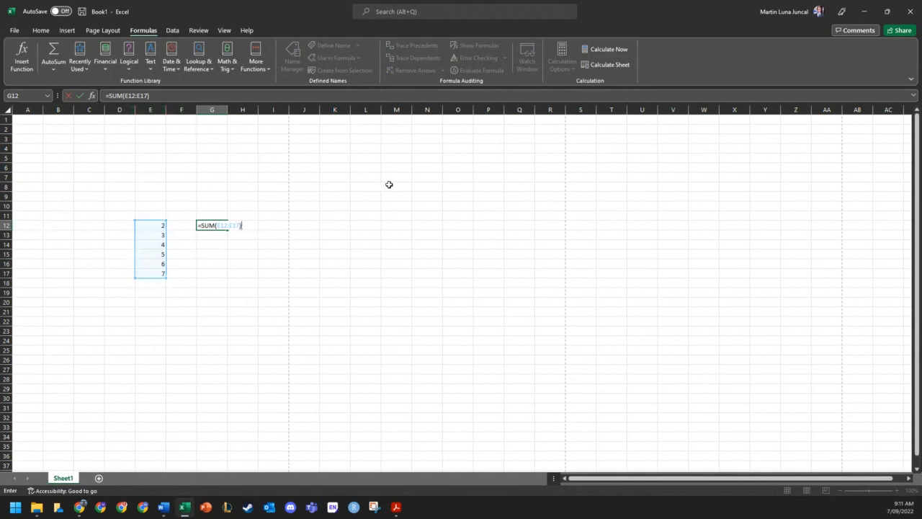
key(Return)
click(220, 224)
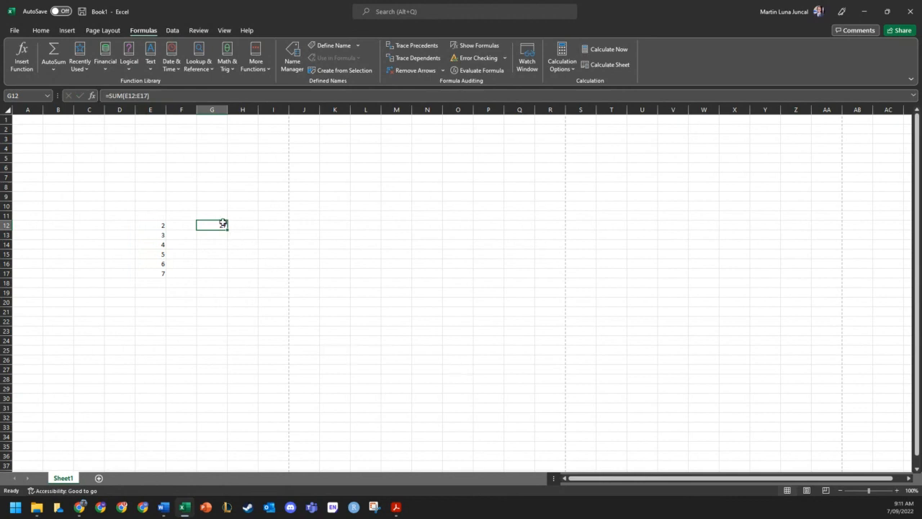
Replace the formula in G12 with =IF(E12>4,"Greater than 4","Less than 4")
click(269, 262)
click(220, 223)
key(Delete)
text(=IF)
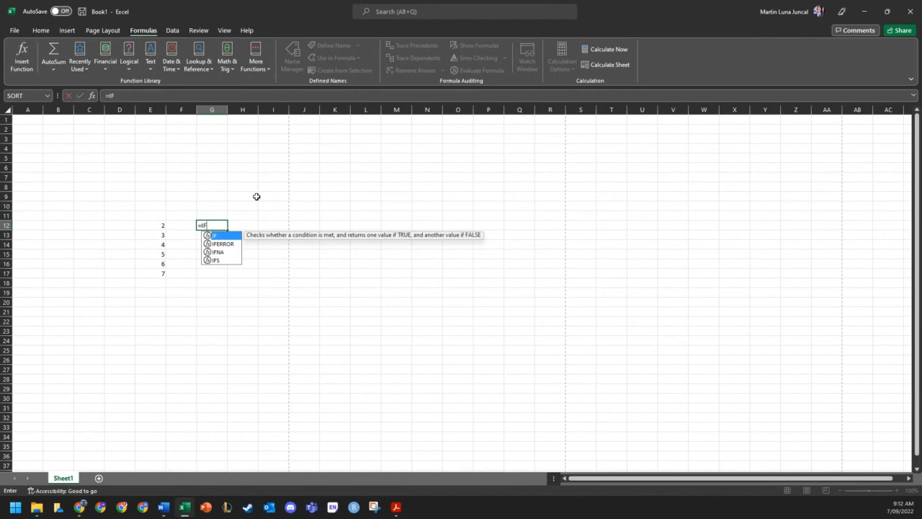
text(()
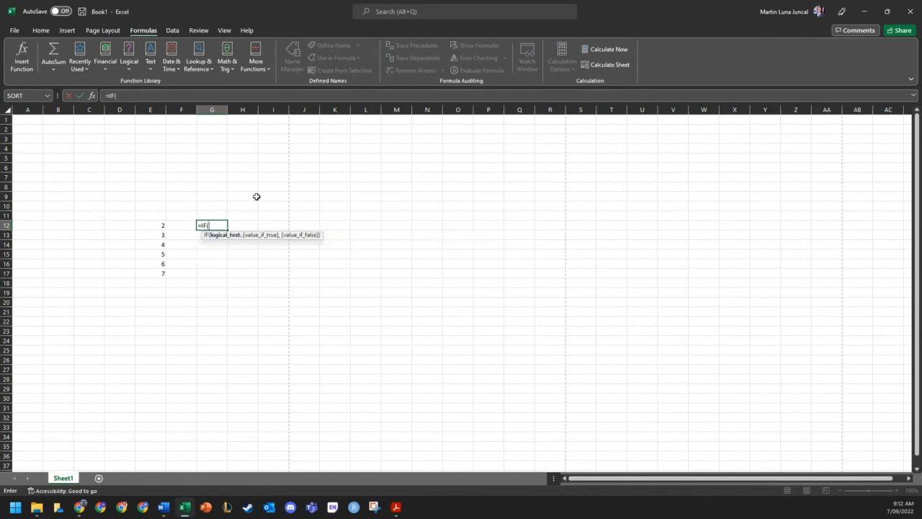
click(160, 224)
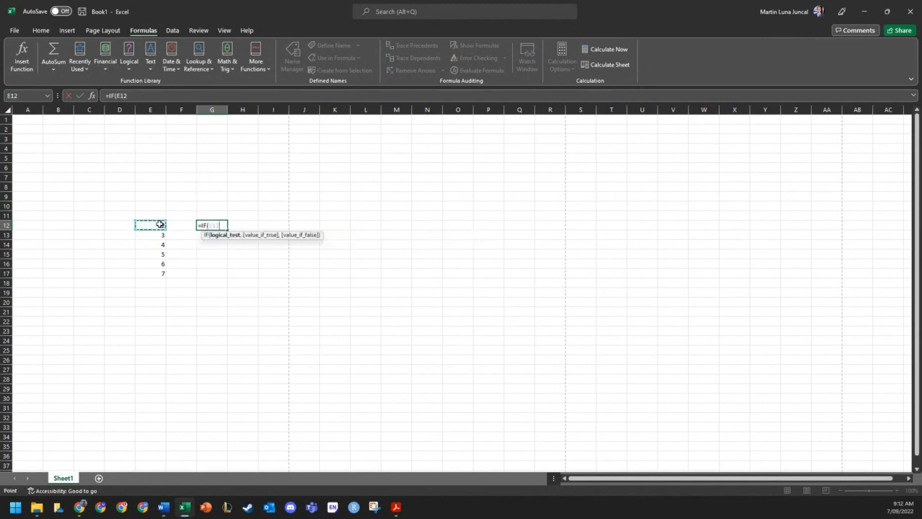
text(>4,)
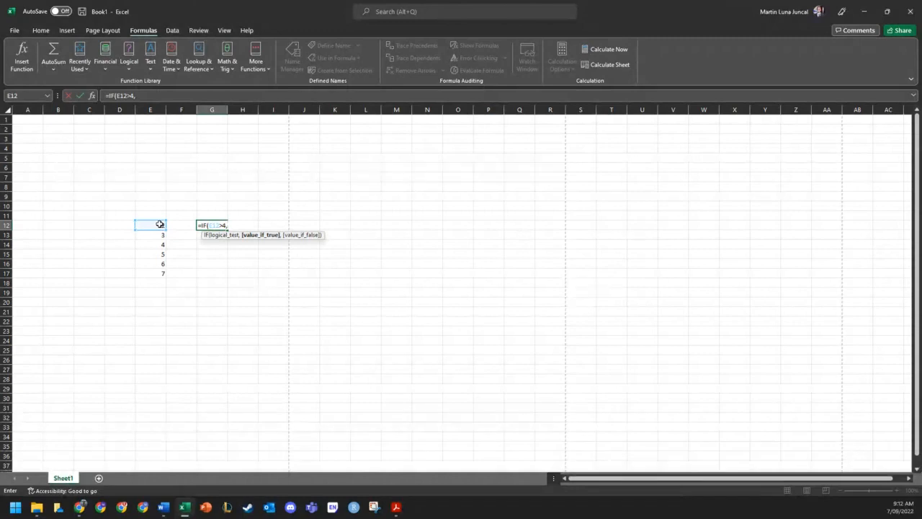
text(Greater than 4")
click(231, 226)
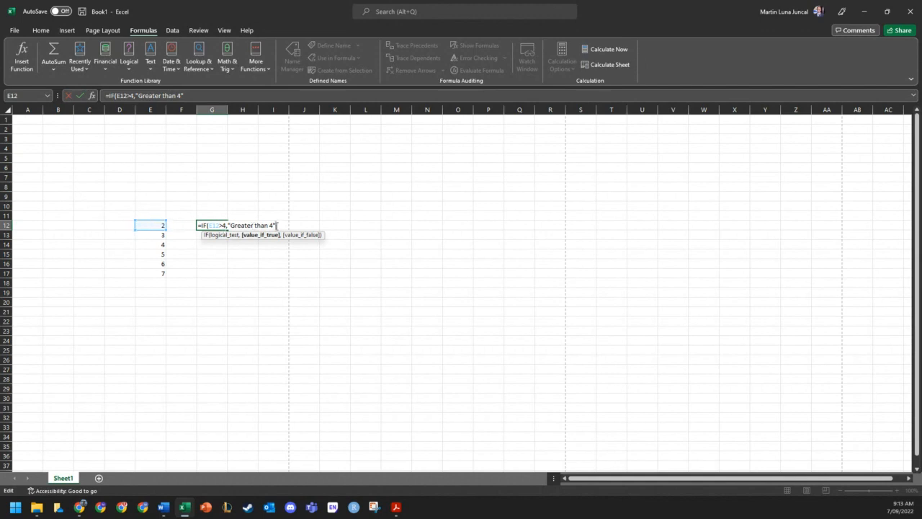
text(,")
text(Less th)
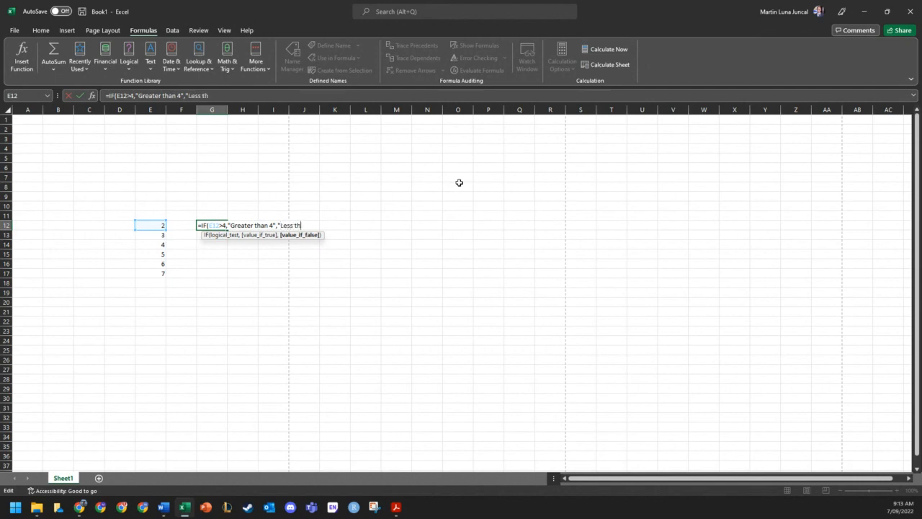
text(an 4"))
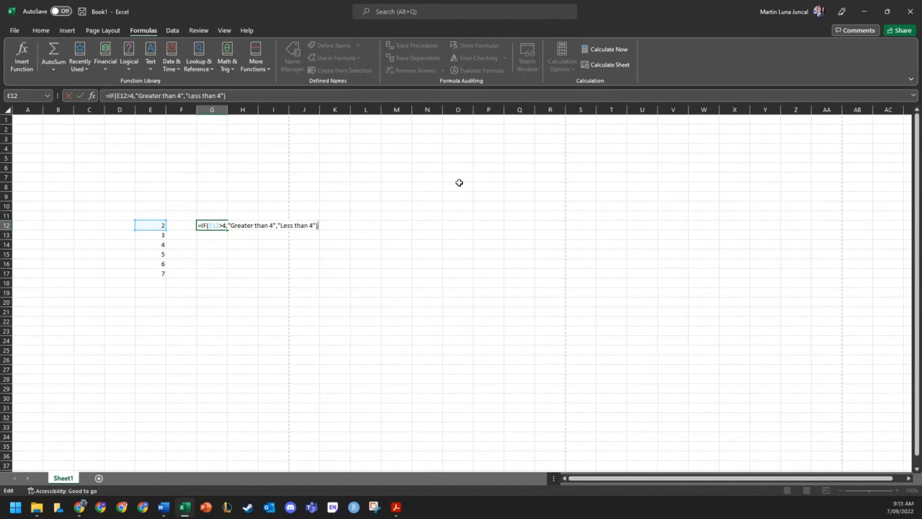
key(Return)
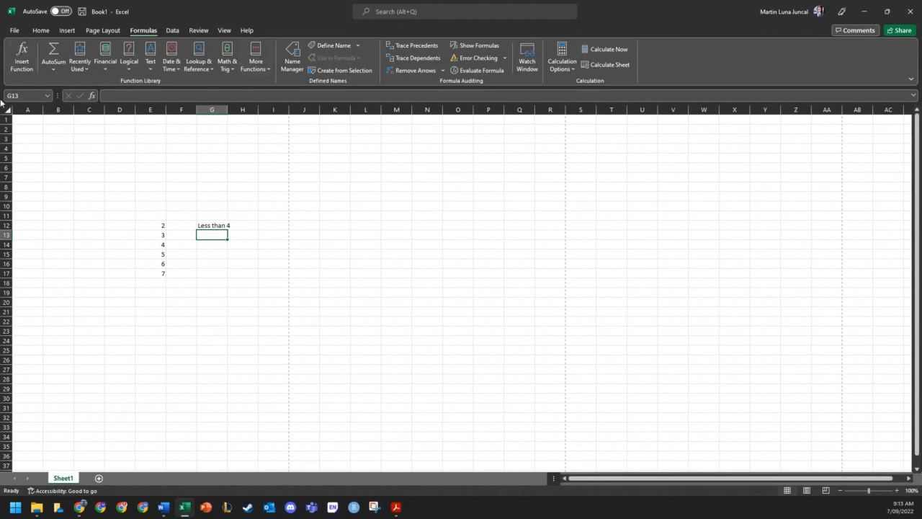
Widen column G slightly so the text in G12 fits inside the cell
drag(226, 112, 232, 111)
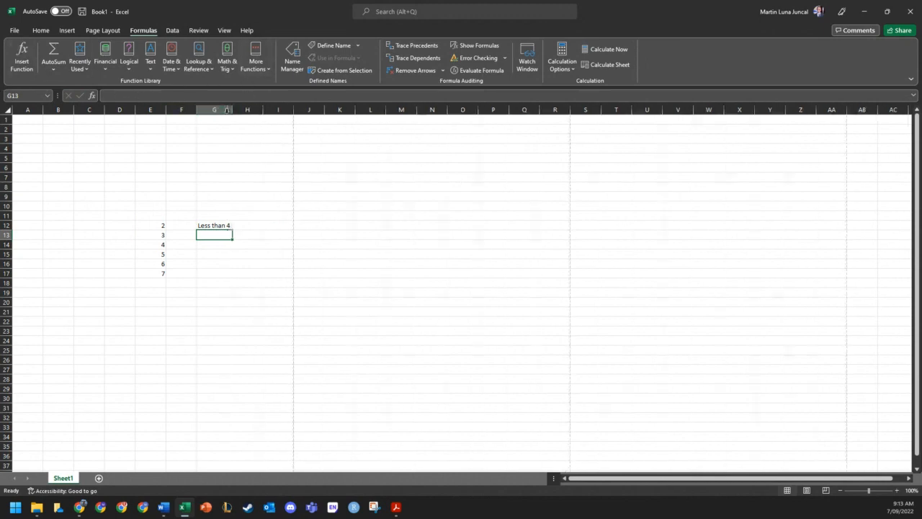
click(336, 217)
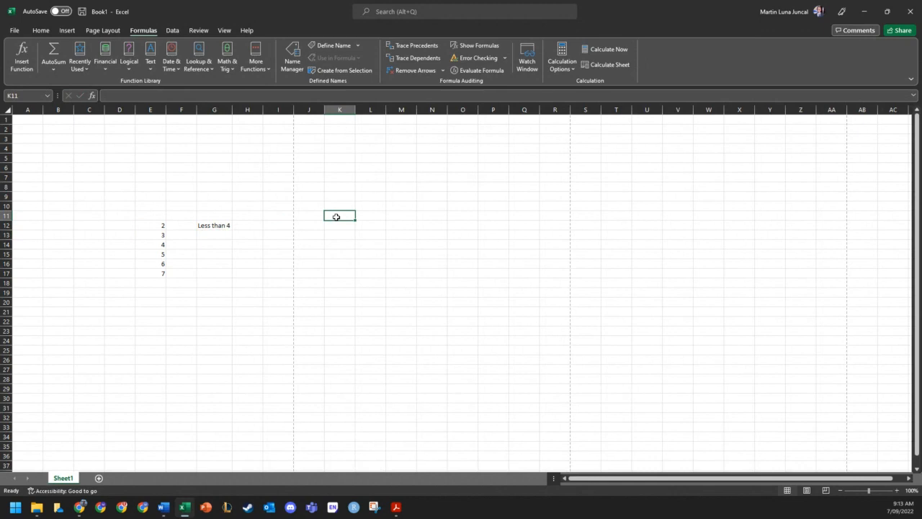
click(216, 235)
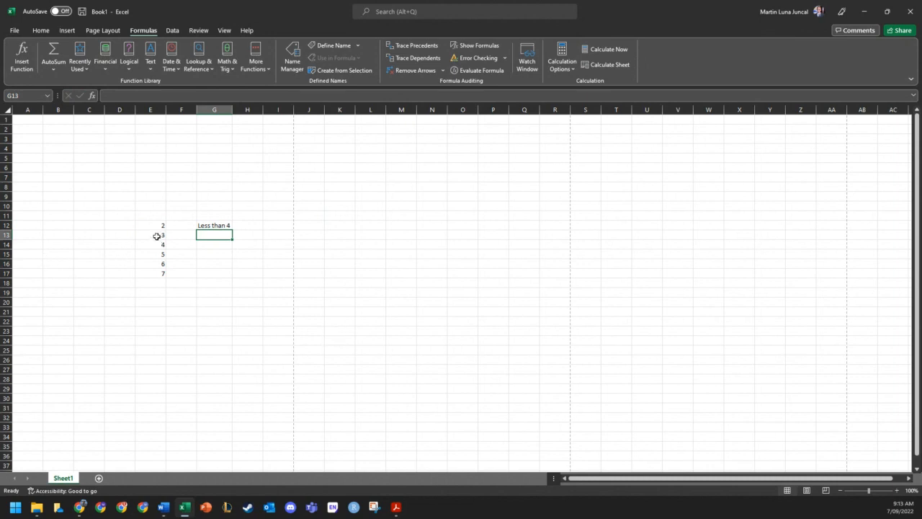
drag(160, 225, 162, 457)
key(ctrl+z)
click(261, 321)
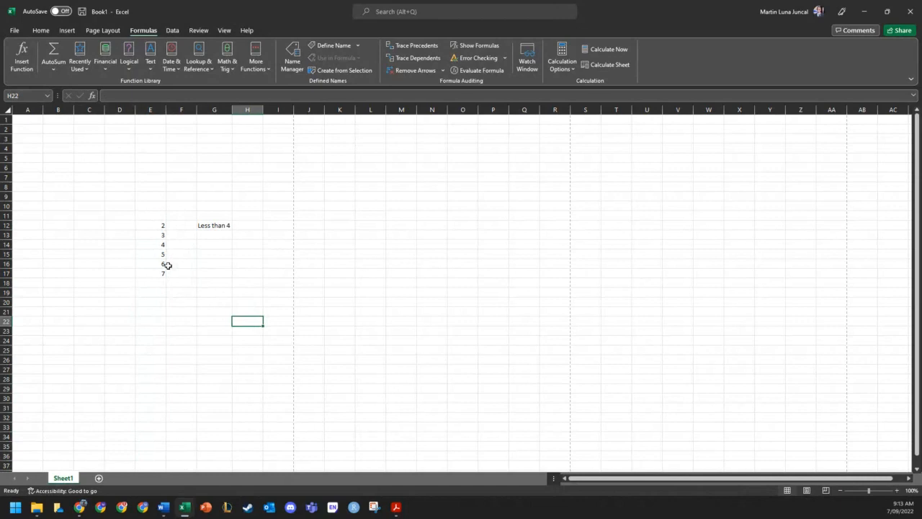
Extend the number series in E12 to E17 down column E to 23 in cell E33
drag(135, 226, 153, 274)
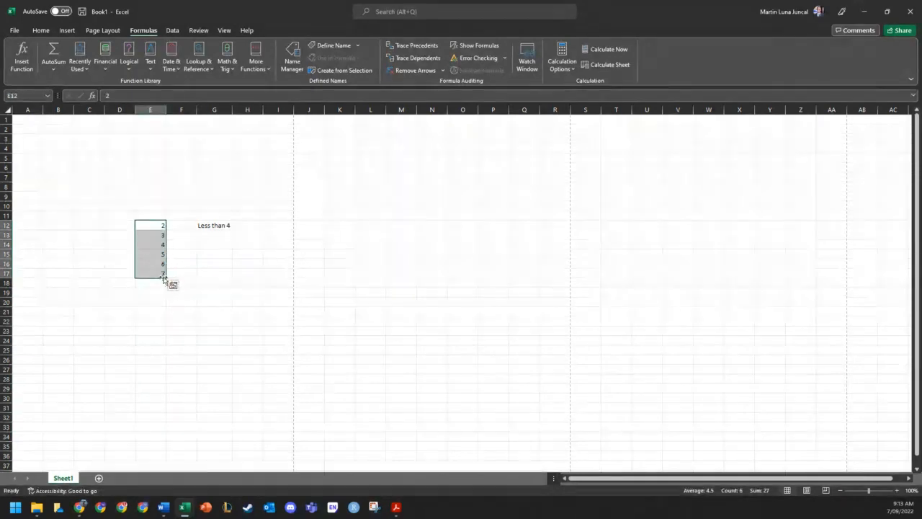
drag(166, 279, 159, 431)
click(350, 310)
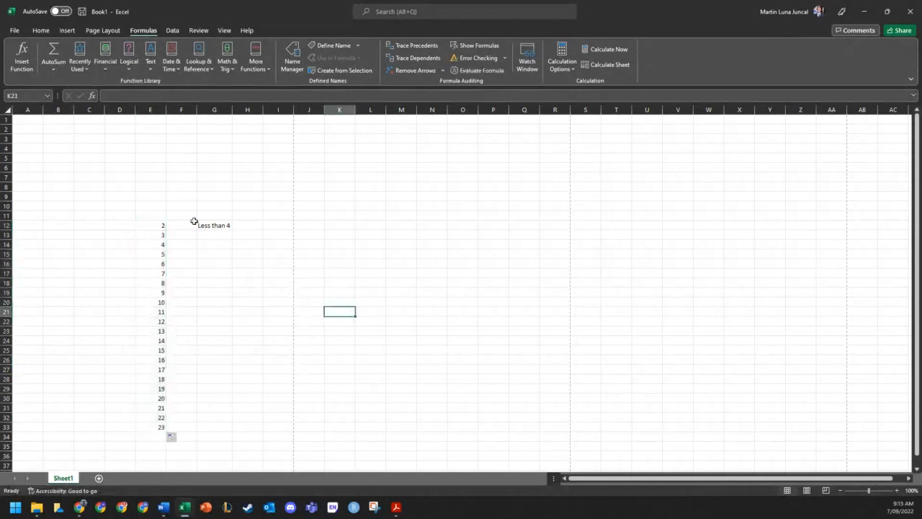
Copy the IF formula from G12 down to G13, and try pointing the logical test in G12 at cell I20
click(216, 223)
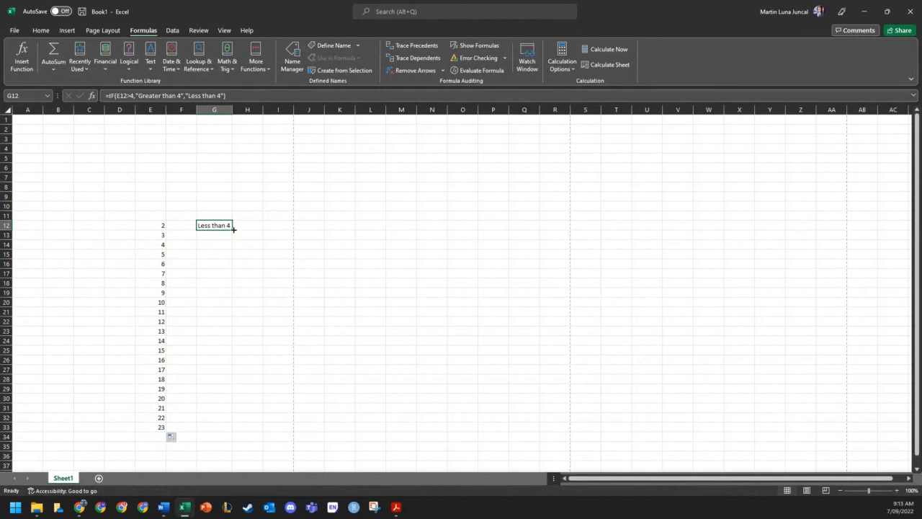
drag(231, 229, 235, 254)
click(216, 225)
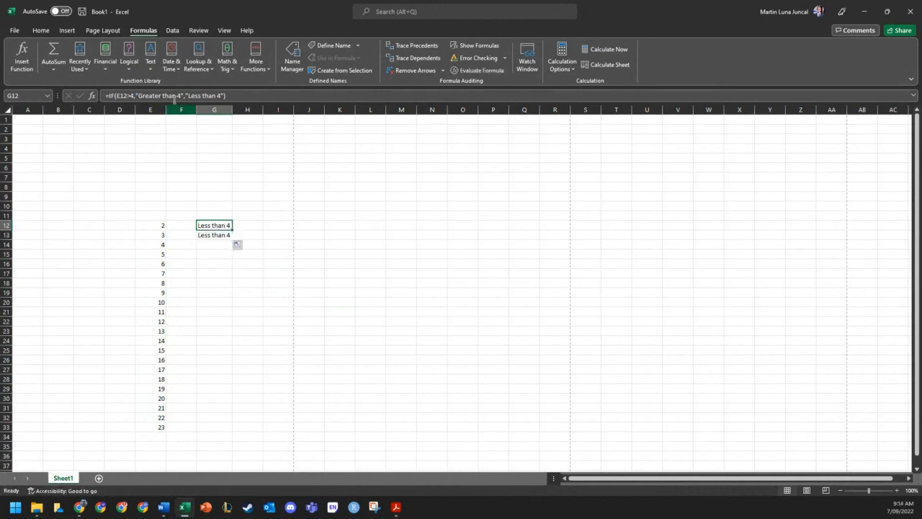
double_click(122, 96)
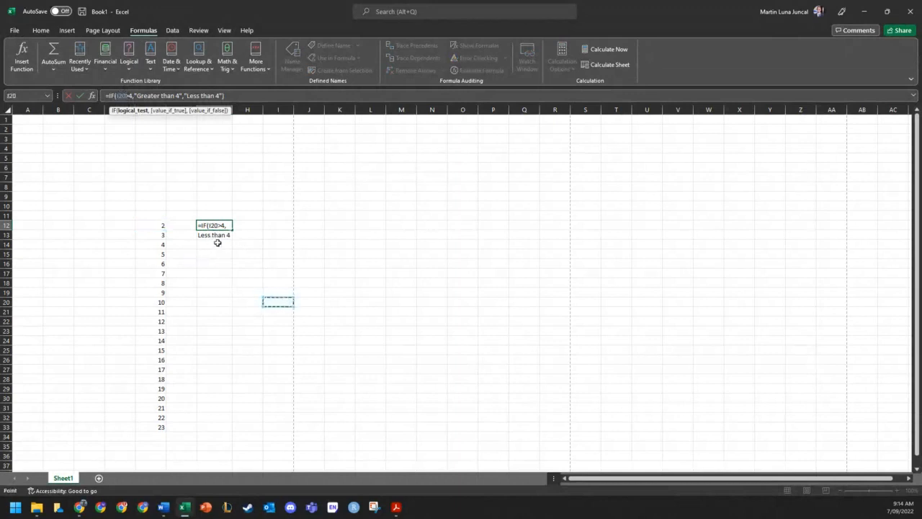
key(Return)
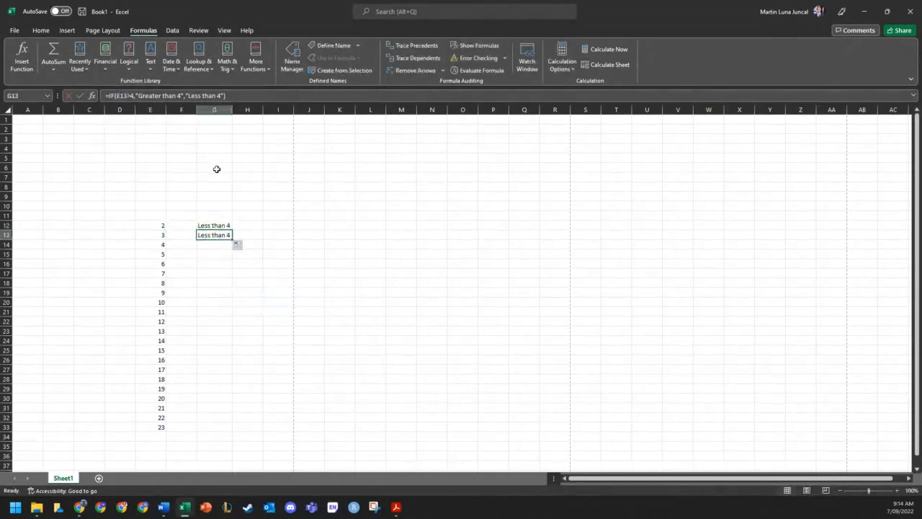
Fill the IF formula from G12 down to G33 and highlight E15 to G15 to compare a number with its result
click(223, 225)
drag(231, 230, 226, 435)
click(455, 303)
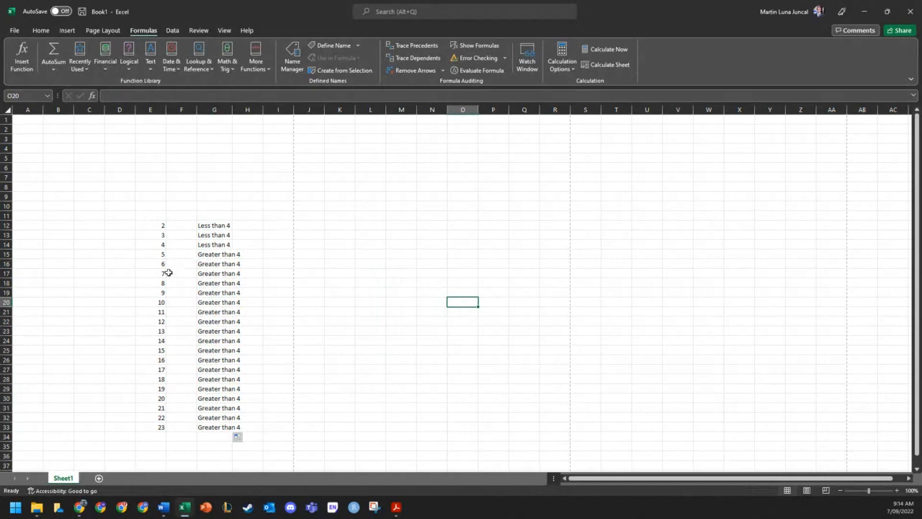
drag(161, 253, 233, 252)
click(351, 240)
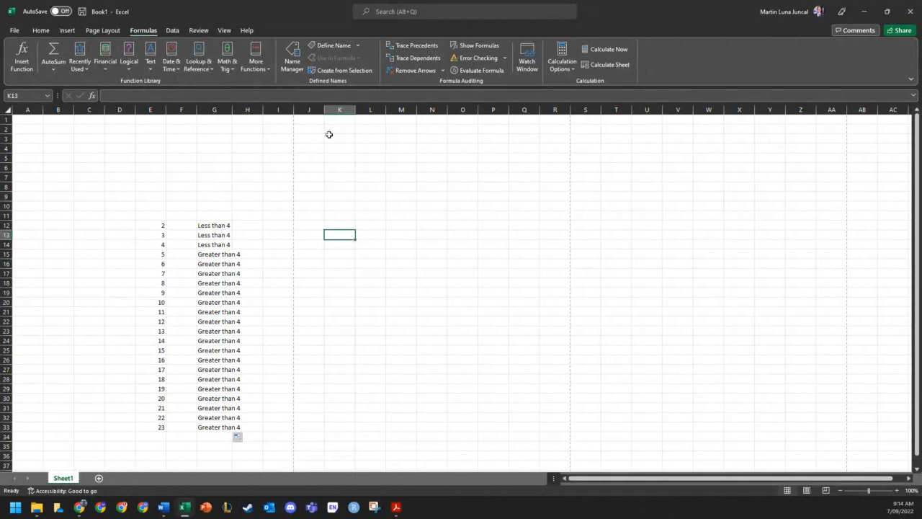
Clear the numbers and IF results from the range E8:J35
drag(146, 185, 304, 445)
key(Delete)
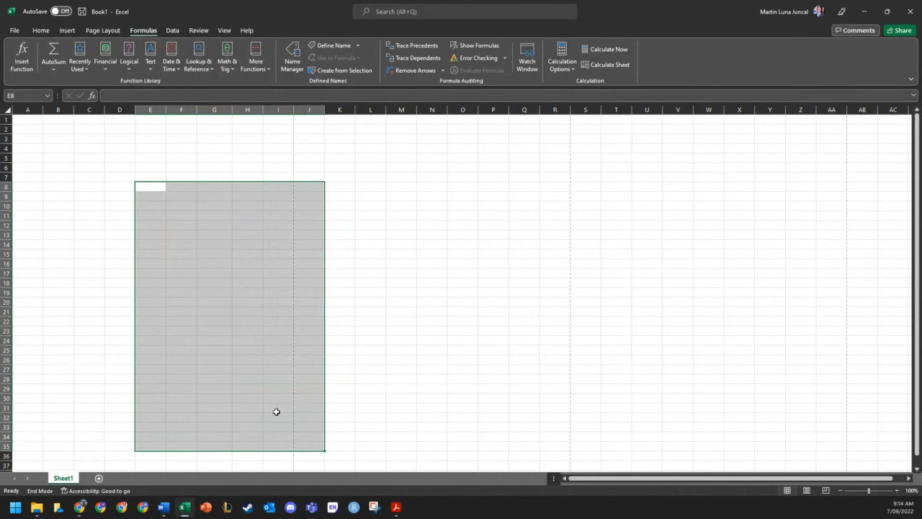
click(215, 342)
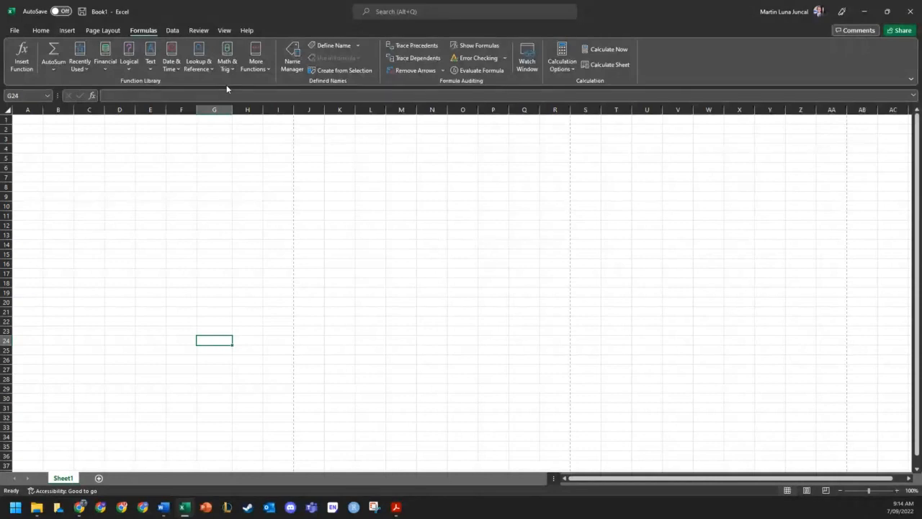
Examine the available Data, Review and View commands, including the options for freezing panes
click(172, 30)
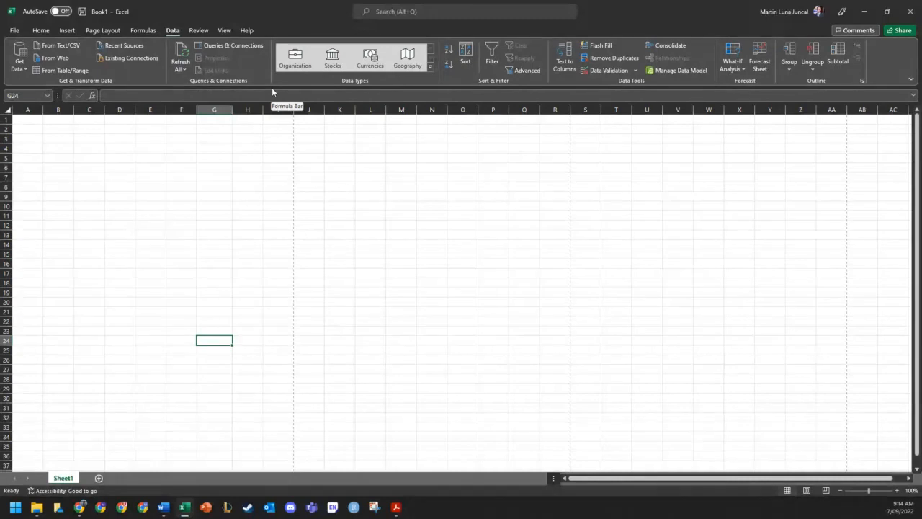
click(196, 30)
click(325, 197)
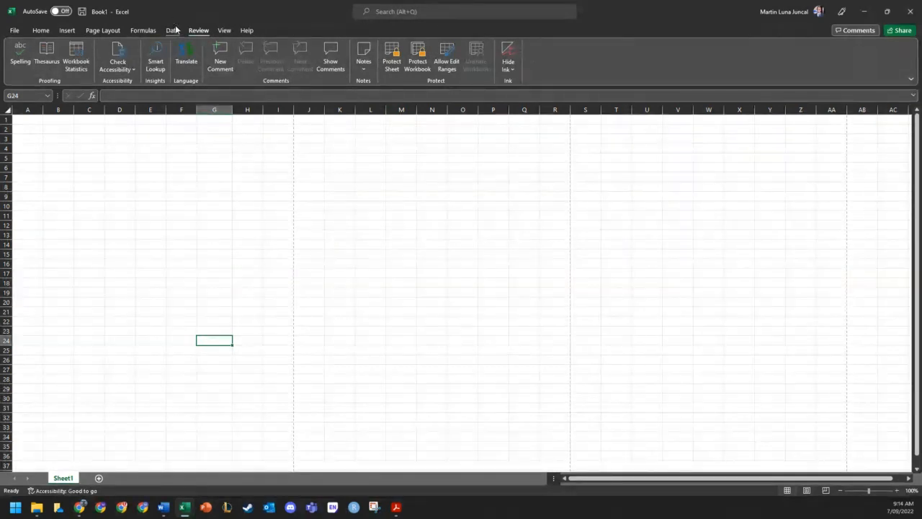
click(224, 30)
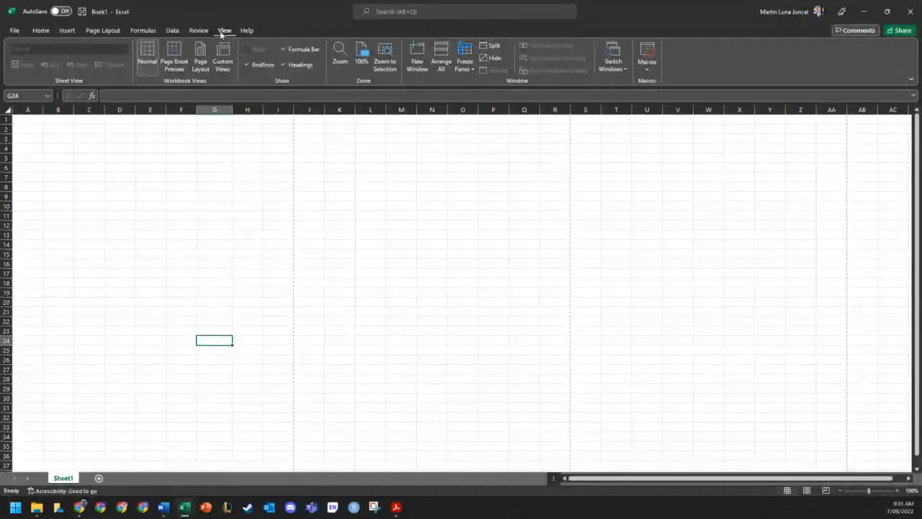
click(97, 156)
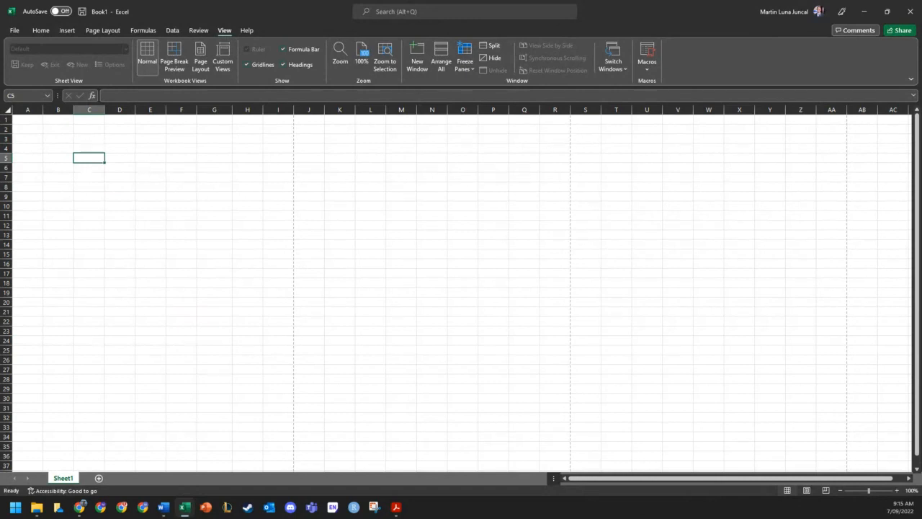
click(114, 170)
click(67, 149)
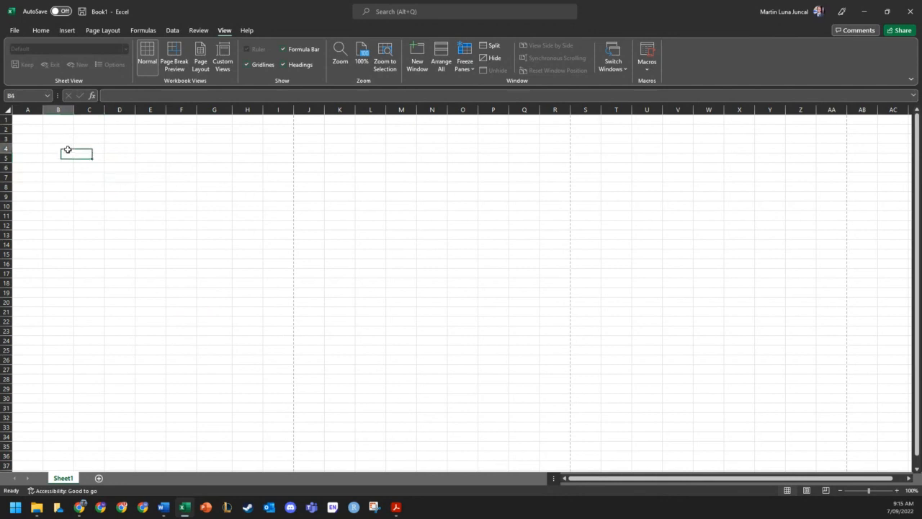
Enter the column headings A, b, c and d across cells B2 to E2
click(58, 128)
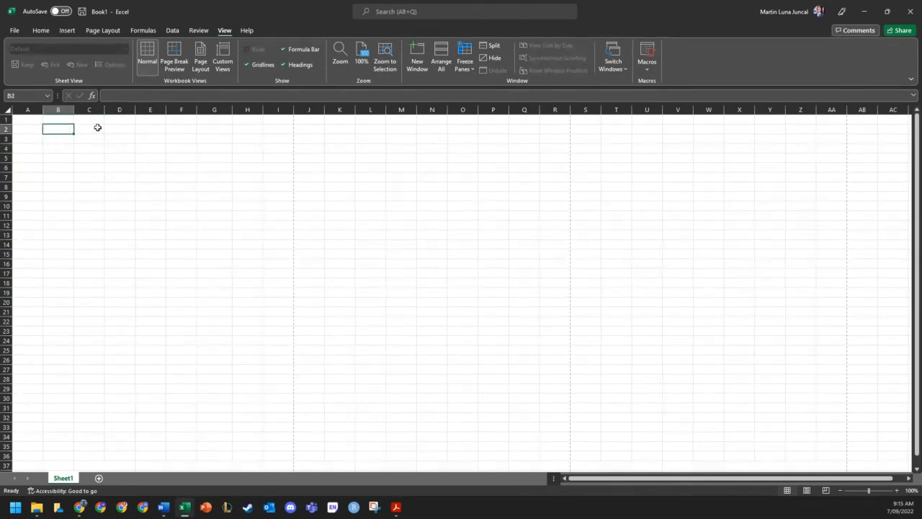
text(A)
key(Tab)
text(b)
key(Tab)
text(c)
key(Tab)
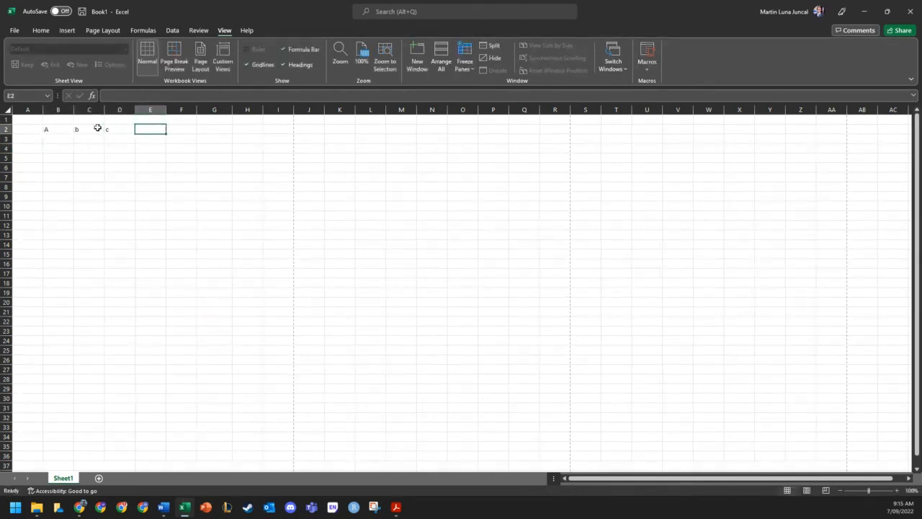
text(d)
Repeat the headings in B2:E2 across row 2 up to cell T2
click(46, 130)
drag(57, 129, 632, 135)
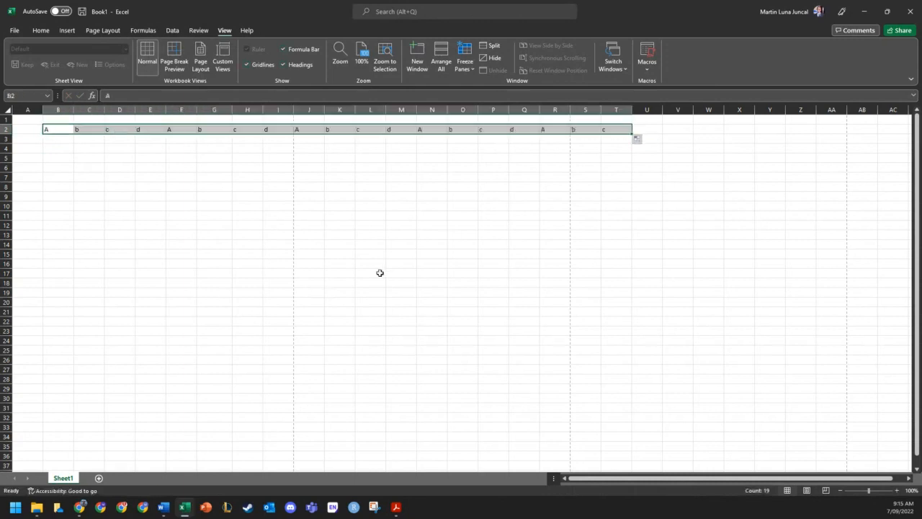
click(396, 264)
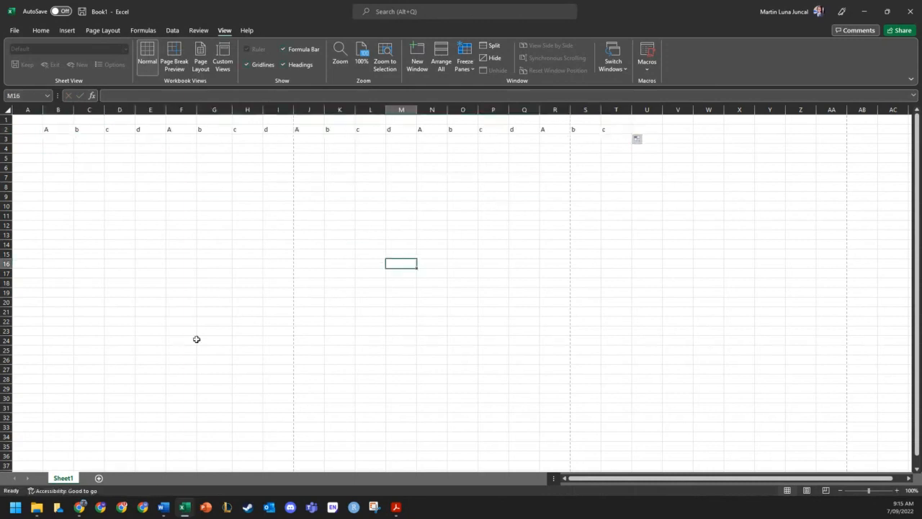
Enter the formula =RANDBETWEEN(0,50) in cell B3
click(68, 137)
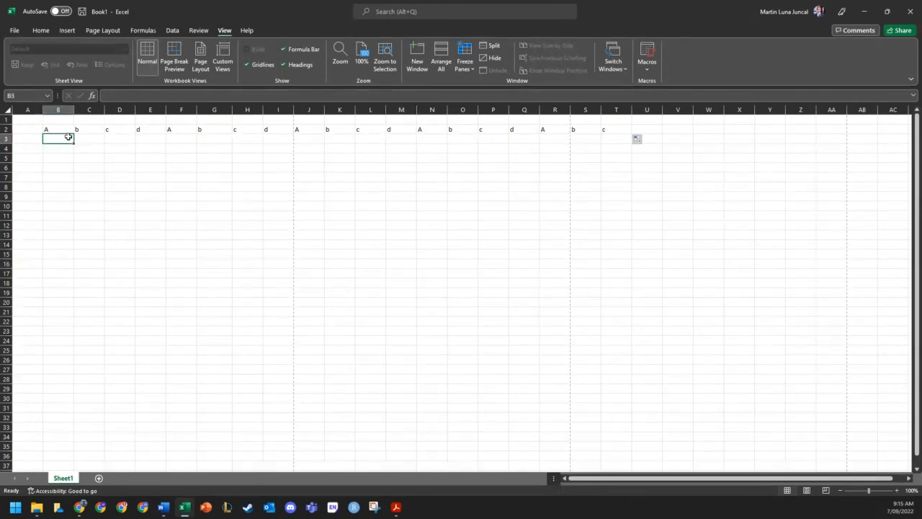
text(=Rand)
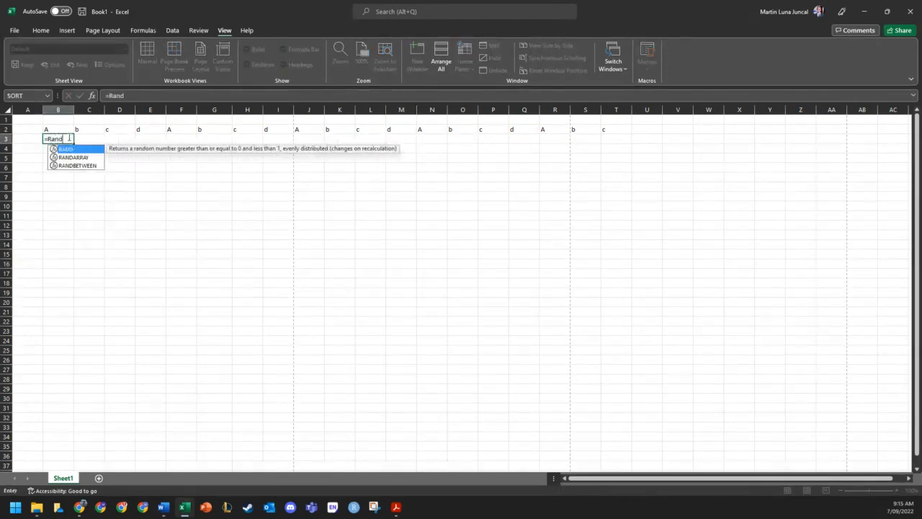
key(Tab)
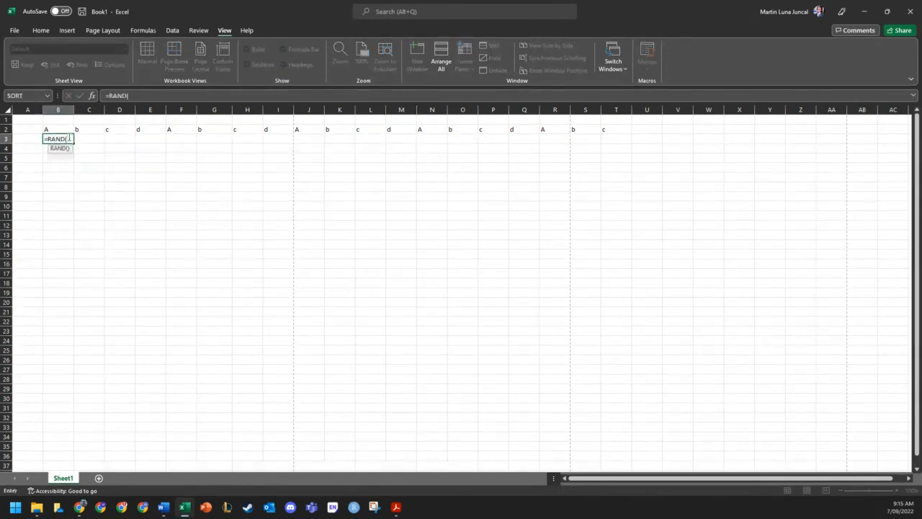
key(BackSpace)
key(Down)
key(Down)
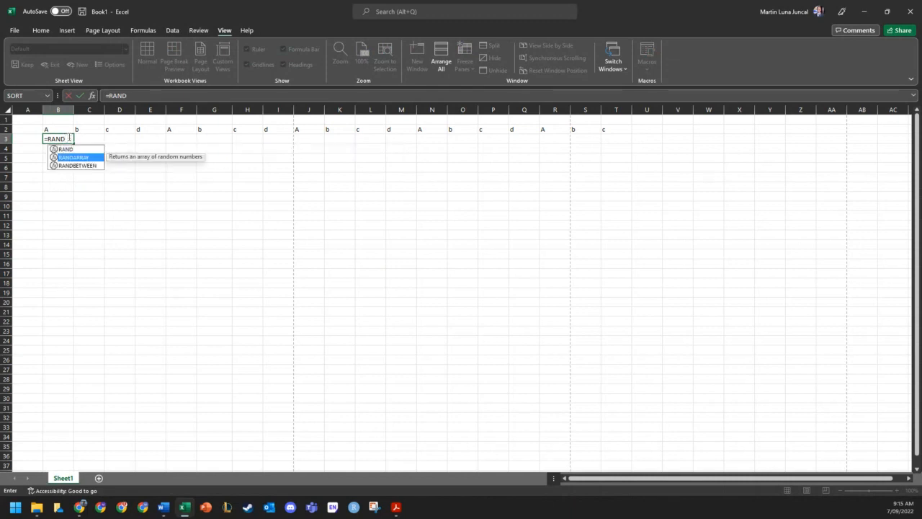
key(Tab)
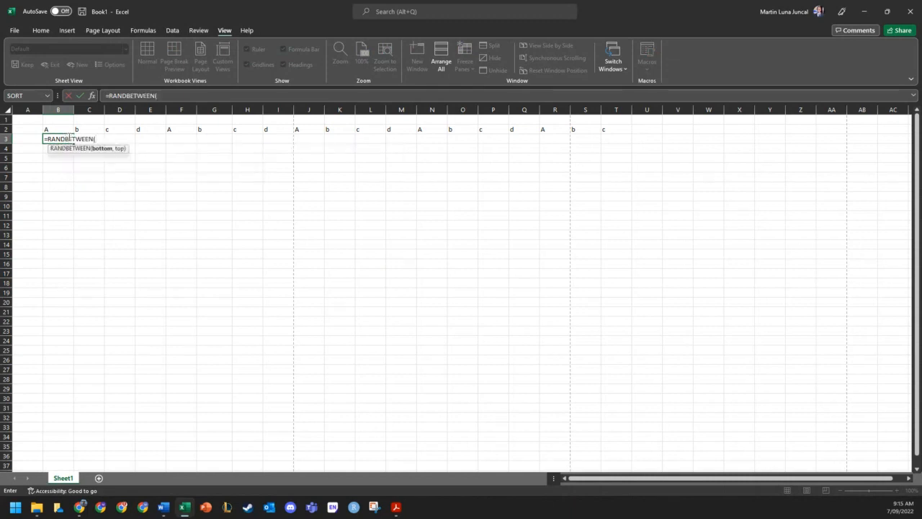
text(0,50))
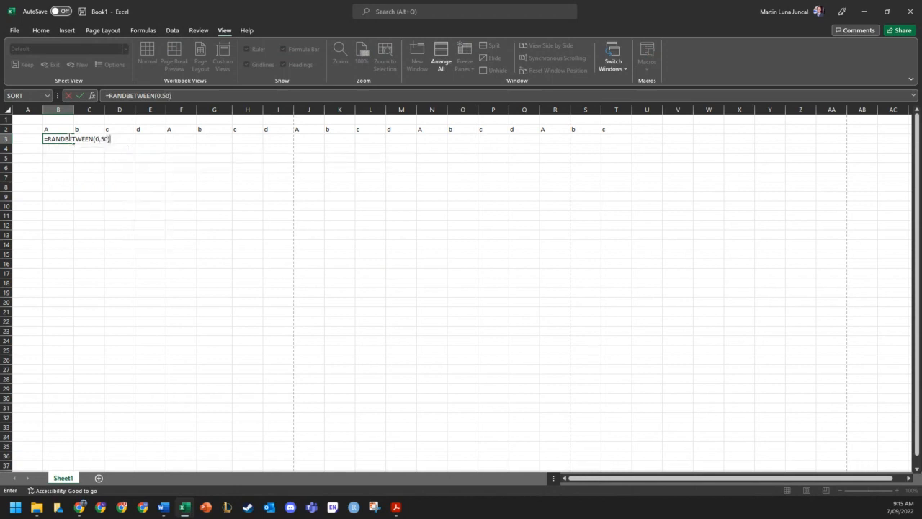
key(Return)
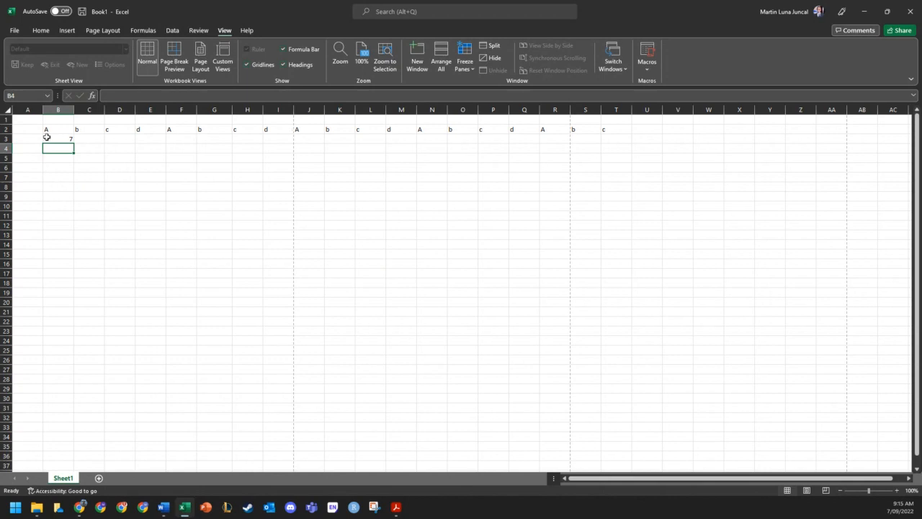
Fill the RANDBETWEEN formula from B3 across to column T and down to row 179
click(57, 138)
drag(74, 144, 626, 444)
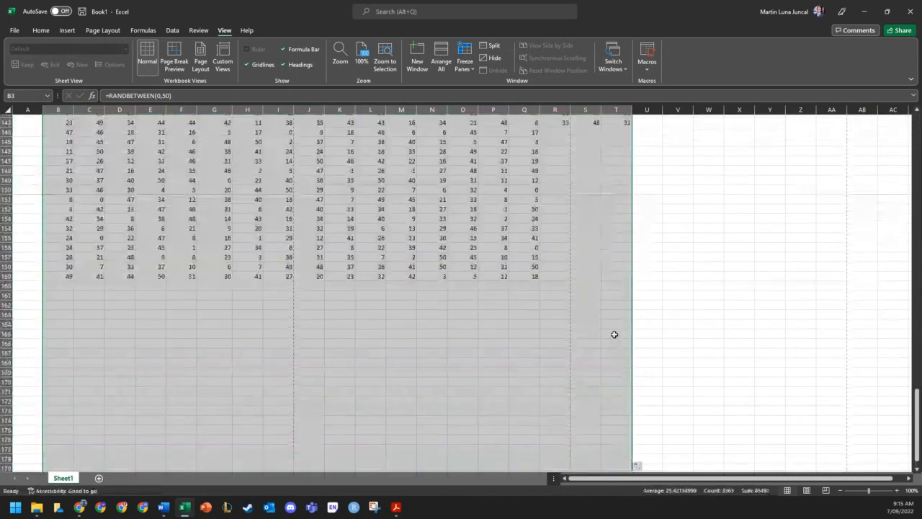
scroll(614, 334, up, 18)
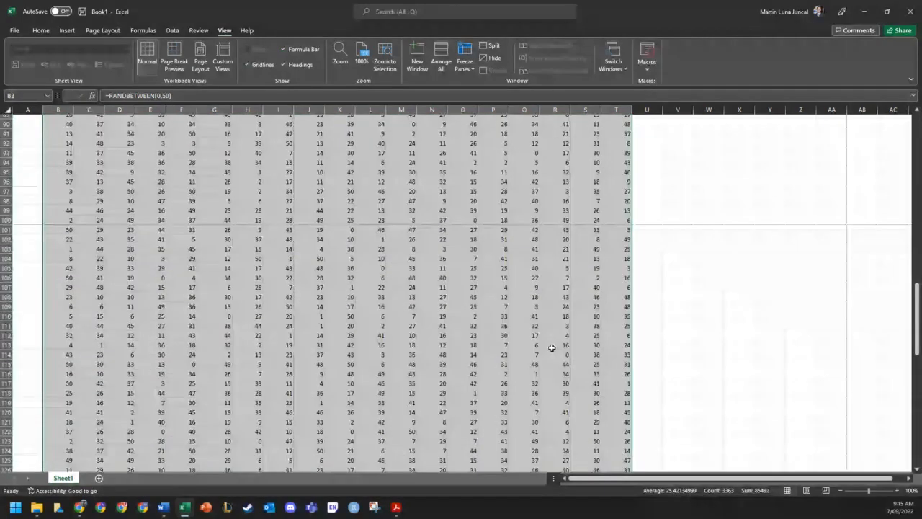
scroll(519, 277, up, 20)
Replace the random number formulas with fixed values by copying the block and pasting it in place as values only
key(ctrl+c)
right_click(64, 146)
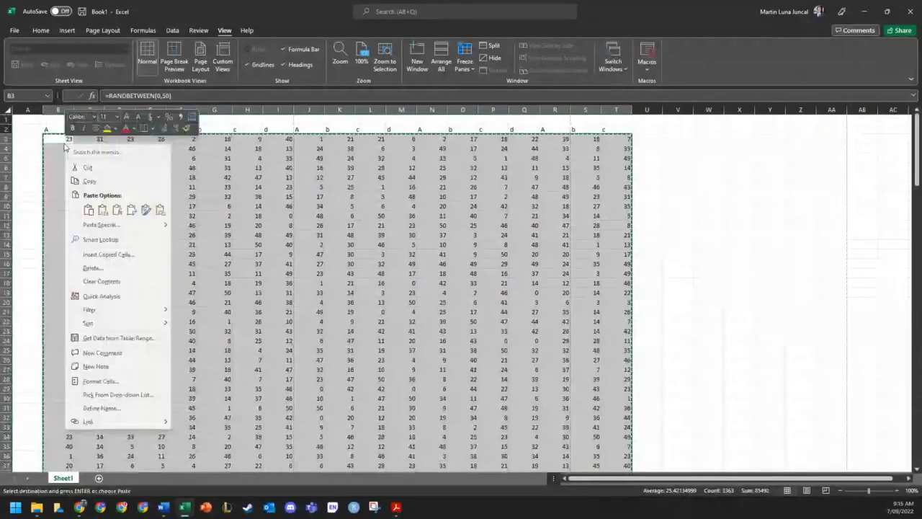
click(103, 210)
click(242, 178)
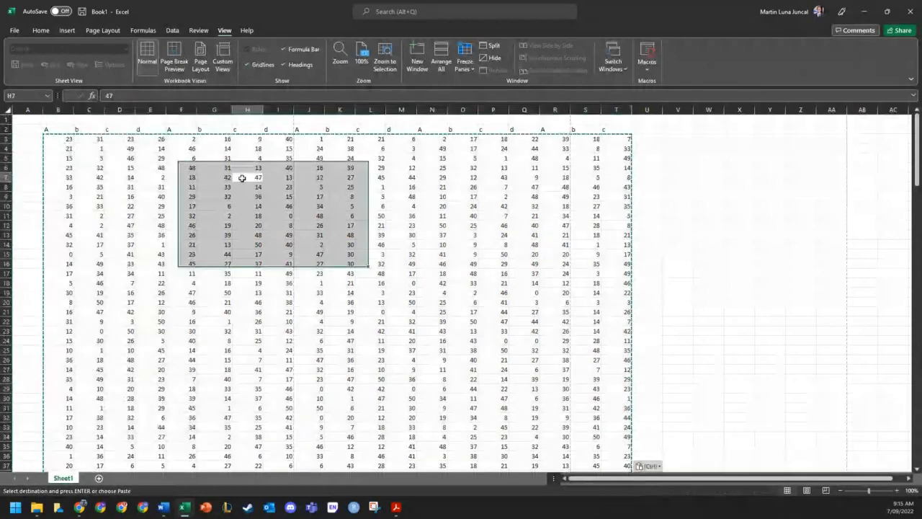
key(Escape)
click(139, 188)
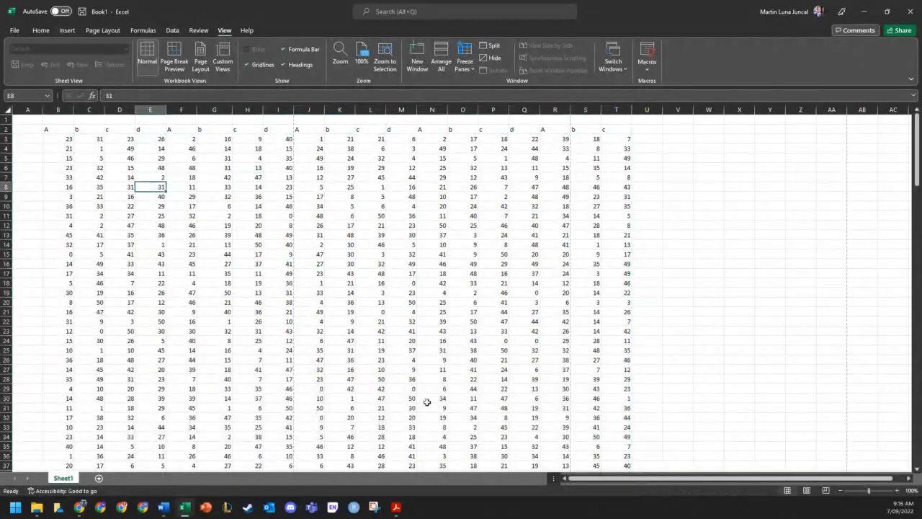
Copy columns M to T and paste them starting at column U to widen the table
drag(606, 478, 612, 477)
click(585, 135)
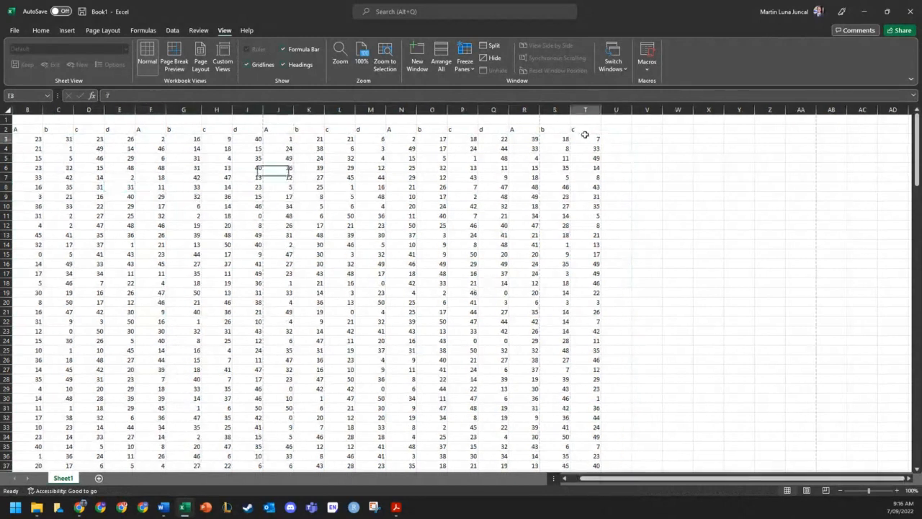
click(555, 110)
mouse_move(371, 109)
mouse_down()
mouse_move(616, 110)
mouse_move(588, 110)
mouse_up()
key(ctrl+c)
click(616, 109)
key(ctrl+v)
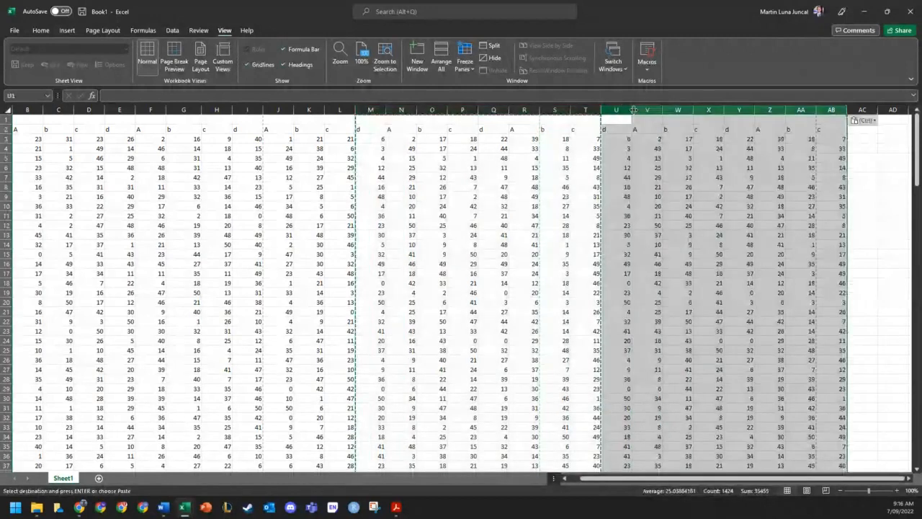
Paste the copied columns M to T once more, starting at column AC
click(863, 109)
key(ctrl+v)
key(ctrl)
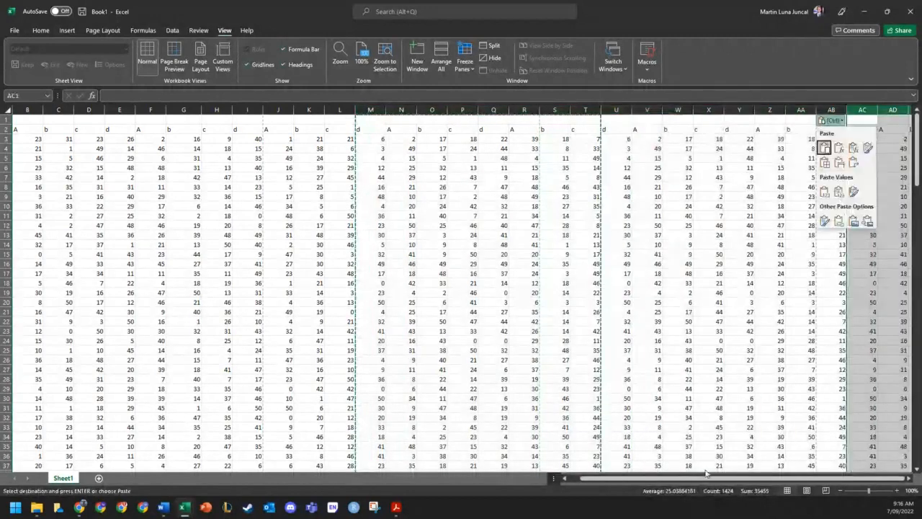
click(722, 479)
Move along row 14 to the last column of the table and examine the pasted data there
click(832, 245)
key(Right)
key(Right)
key(Right)
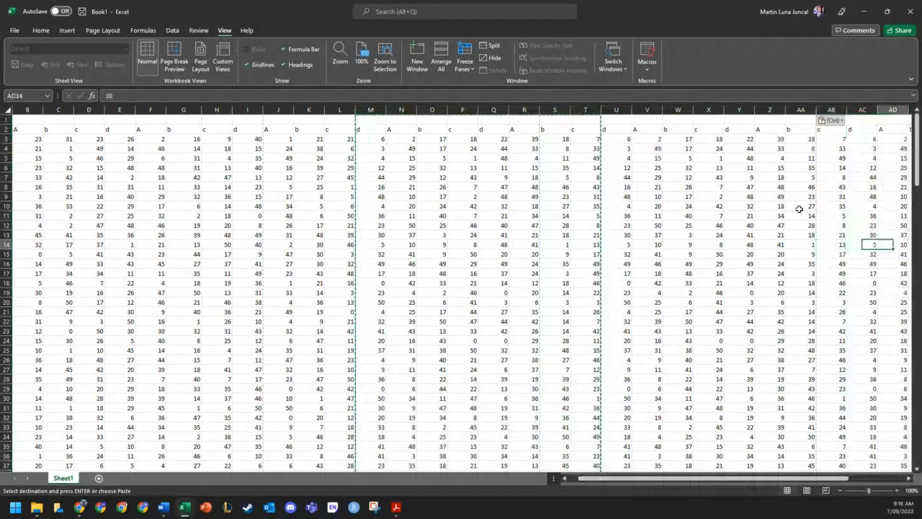
key(Right)
key(Right)
key(Right)
key(Right)
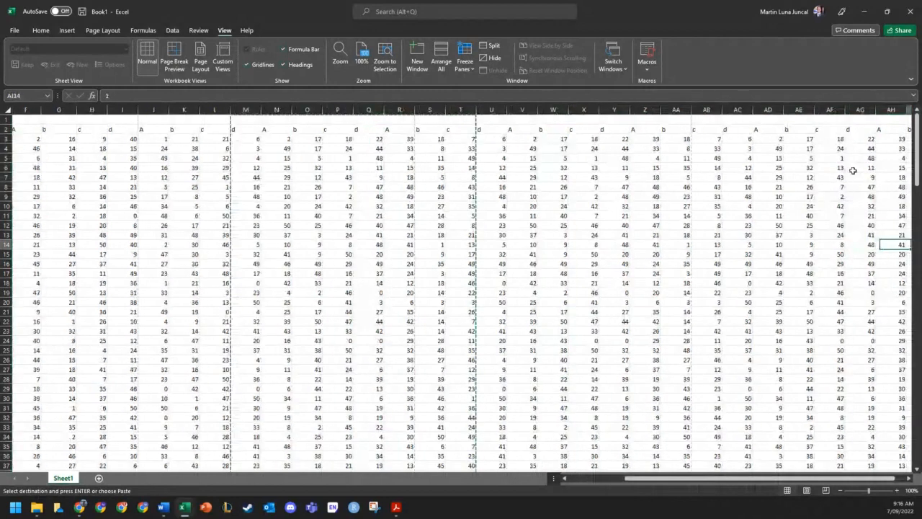
key(Right)
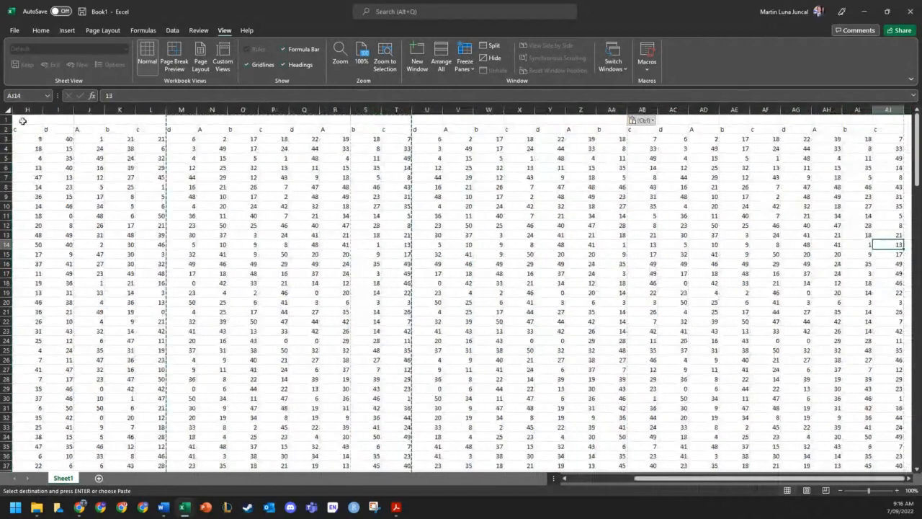
Enter Name 1 in B3 and fill the series down column B to the last row of the table
drag(650, 479, 558, 480)
click(51, 139)
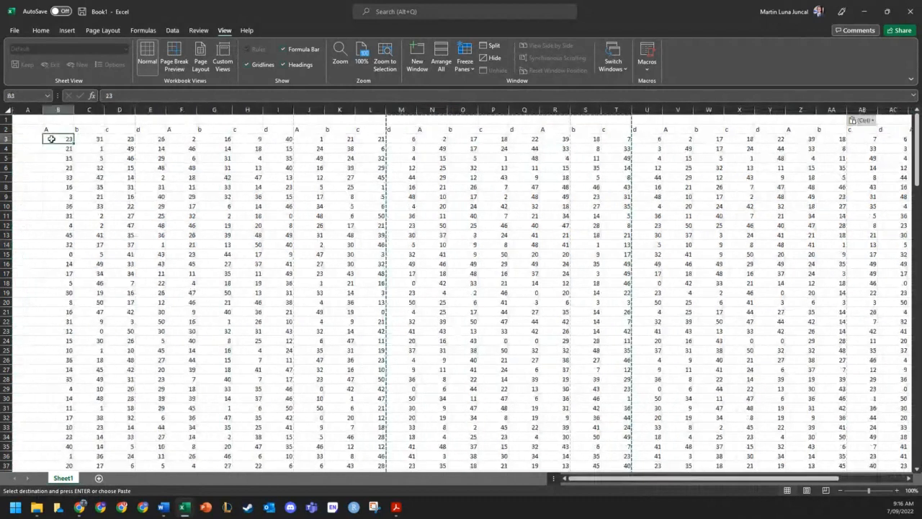
text(Name 1)
key(Return)
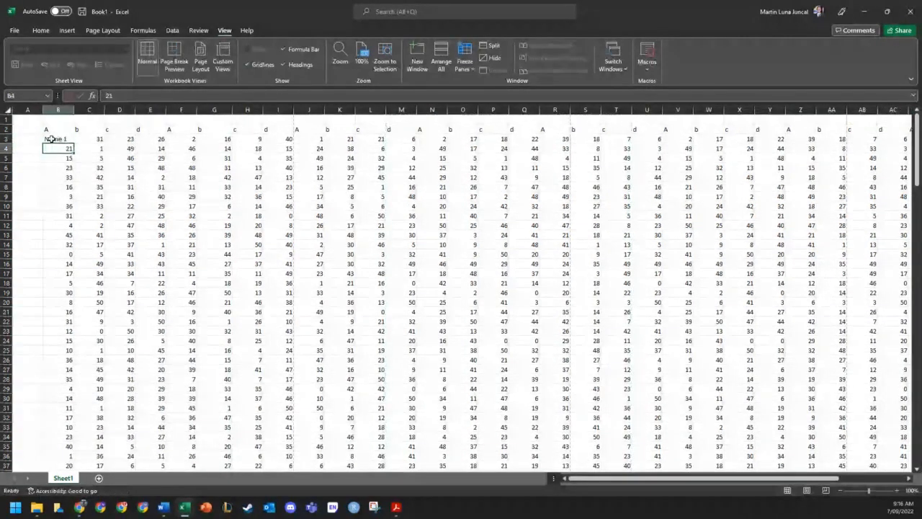
click(52, 139)
drag(74, 143, 75, 153)
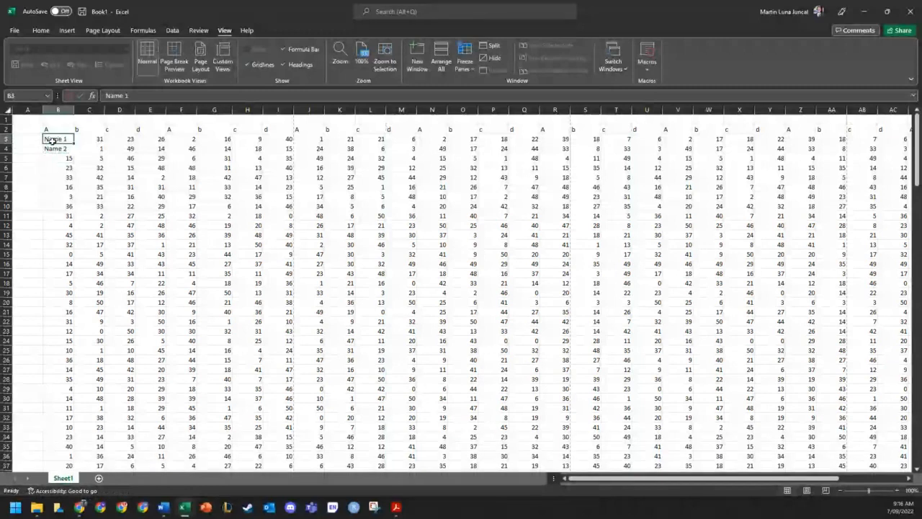
double_click(75, 153)
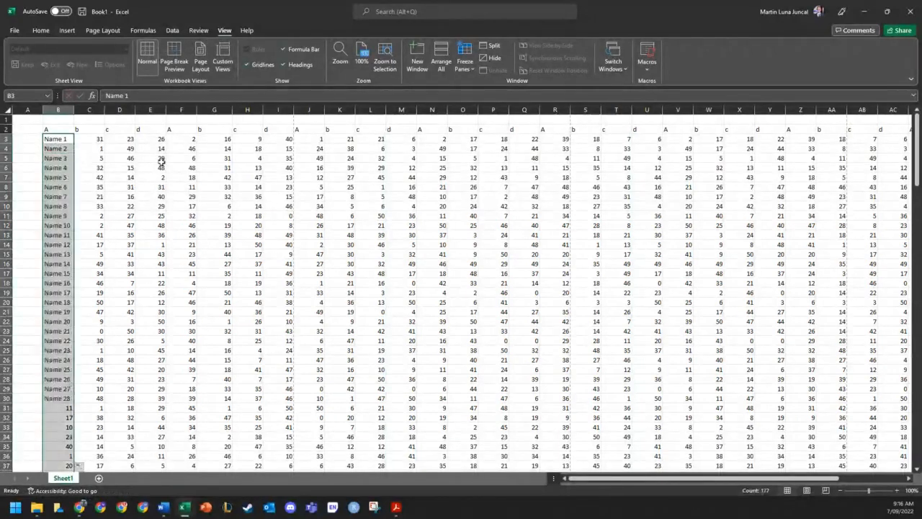
Move along row 4 past the last column of the table and back to examine the far columns
click(409, 147)
key(ctrl+Left)
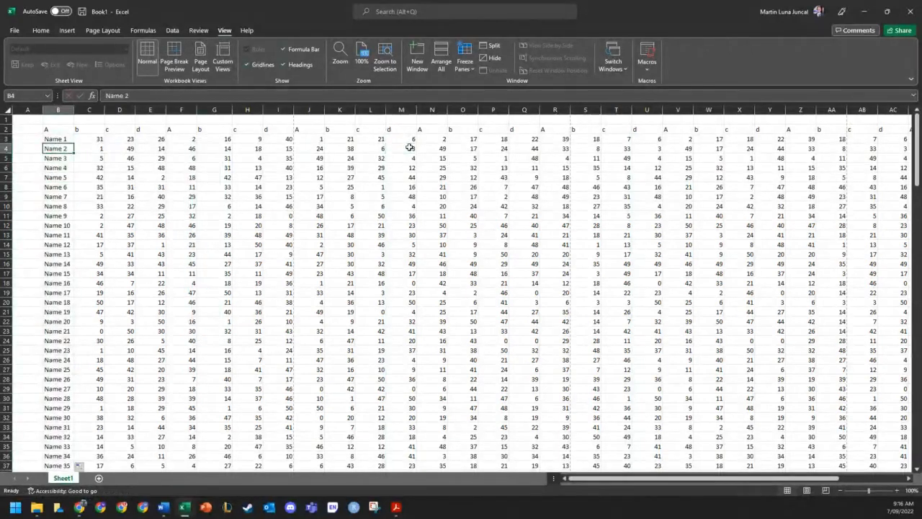
key(ctrl+Right)
key(ctrl+Right)
key(ctrl+Left)
key(Left)
key(Left)
key(Left)
key(Left)
key(Left)
key(Left)
key(Left)
key(Left)
key(Left)
key(Left)
key(Left)
key(Left)
key(Left)
key(Left)
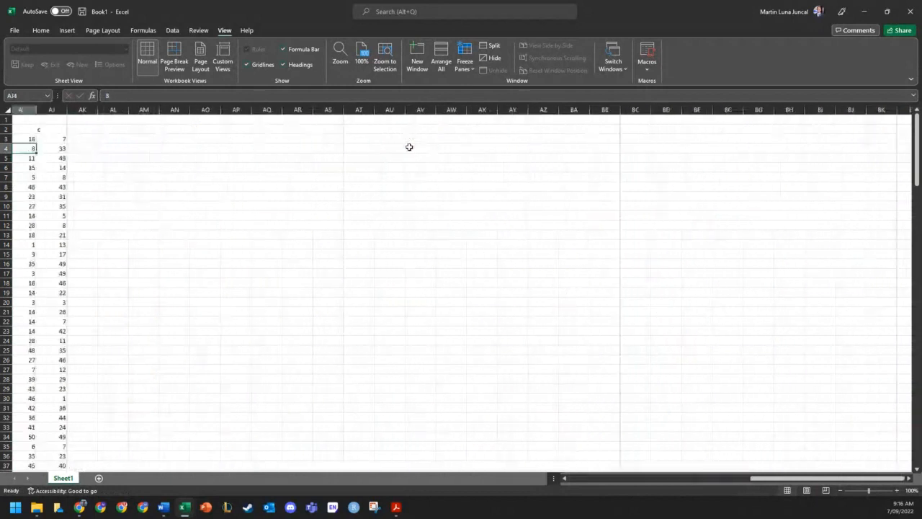
key(Left)
key(Left)
key(Left)
key(Left)
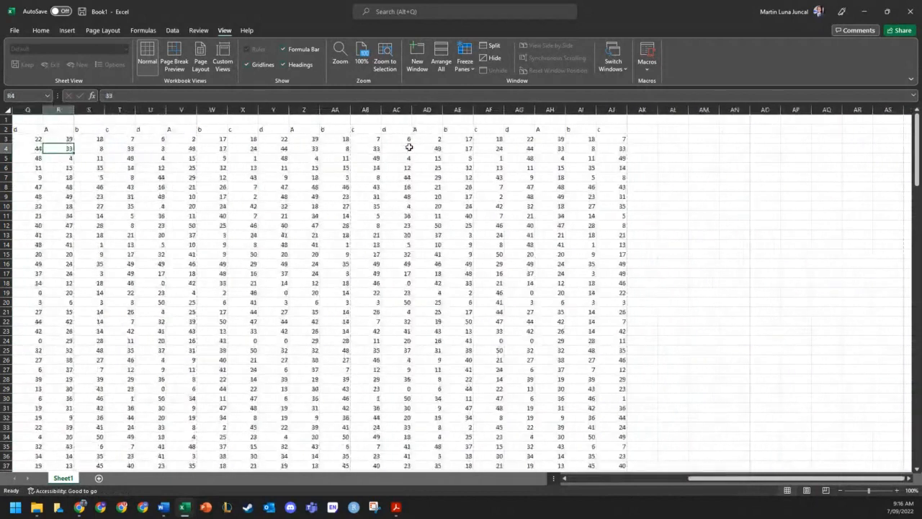
Look through the lower rows of the table's last columns and return to the header row
scroll(478, 243, down, 3)
scroll(478, 243, down, 1)
click(488, 259)
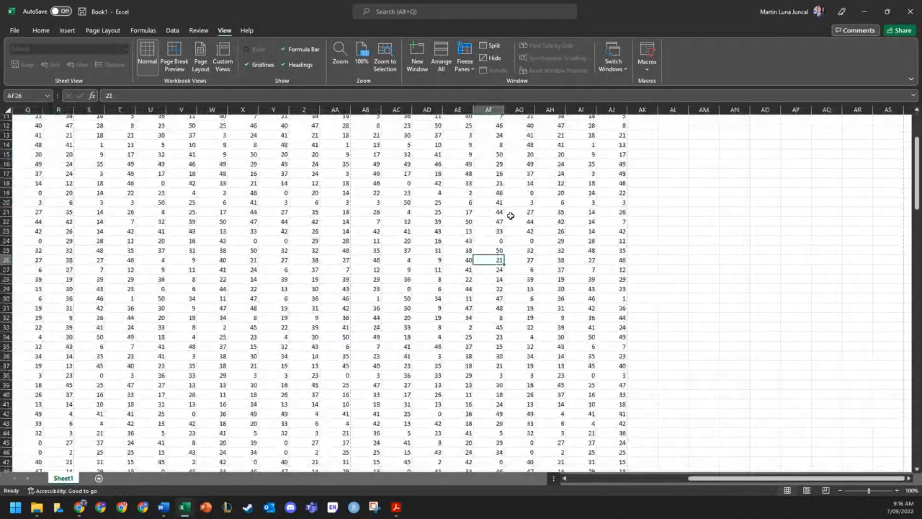
scroll(511, 215, down, 3)
click(549, 234)
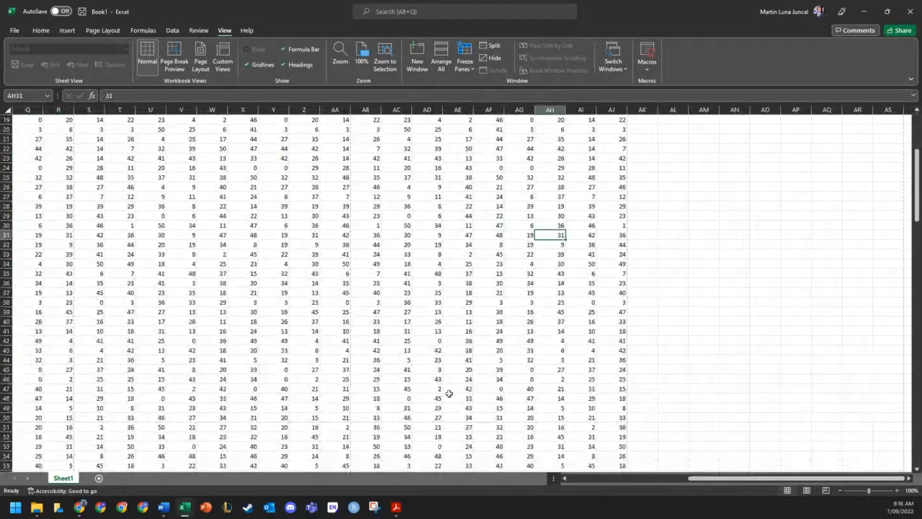
scroll(511, 400, up, 2)
scroll(510, 400, up, 4)
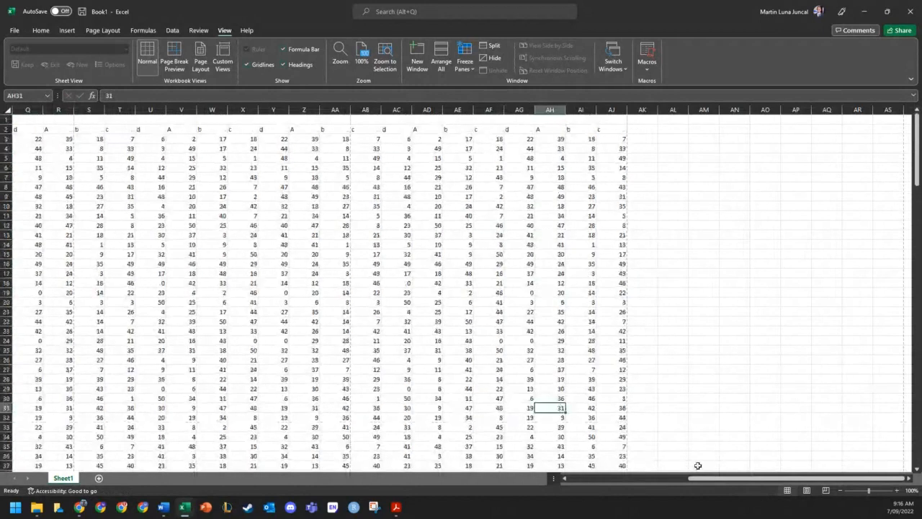
Freeze the panes at cell C3 to keep rows 1–2 and columns A–B in place
drag(698, 477, 572, 473)
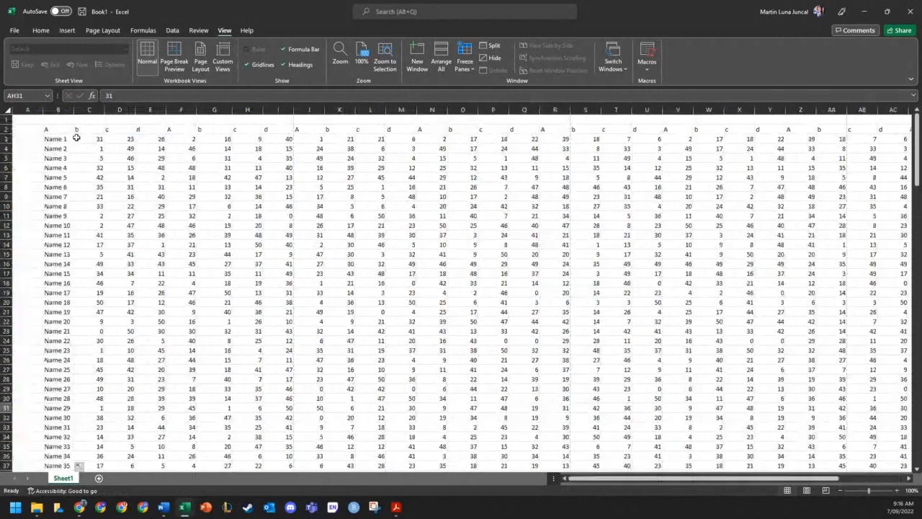
click(76, 138)
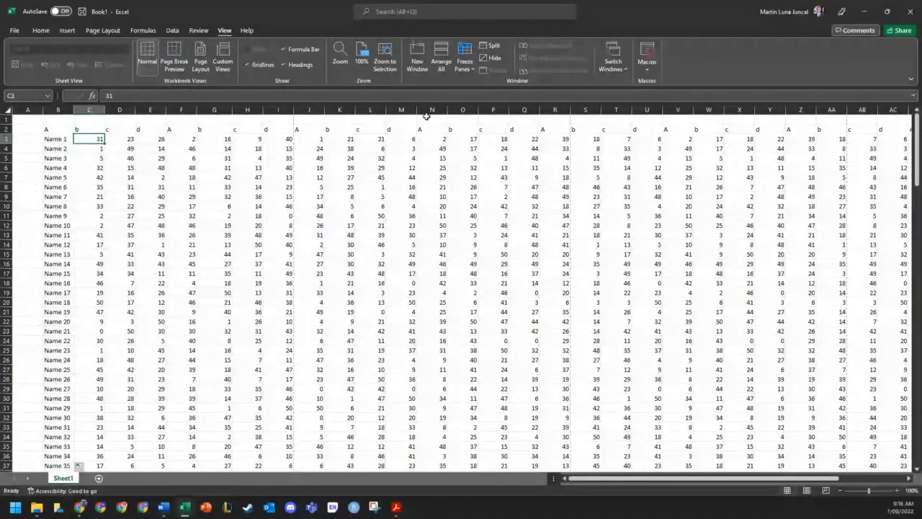
click(464, 61)
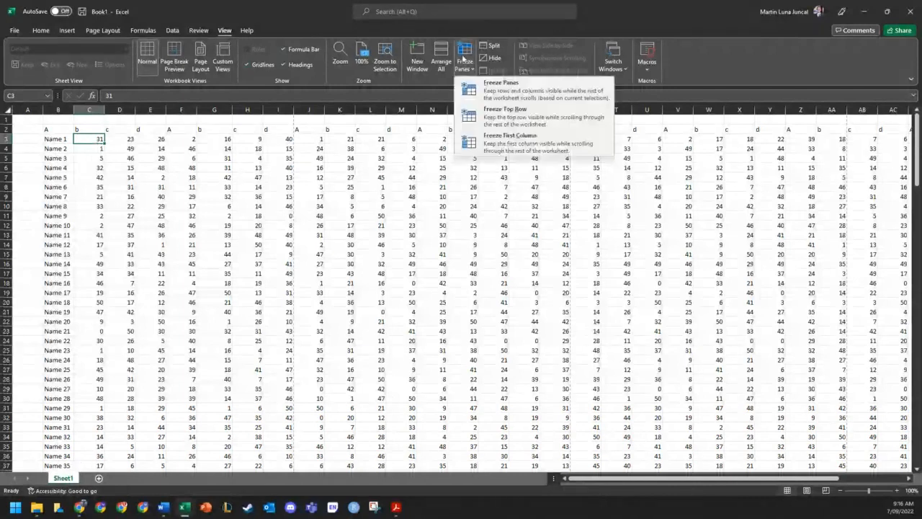
click(517, 97)
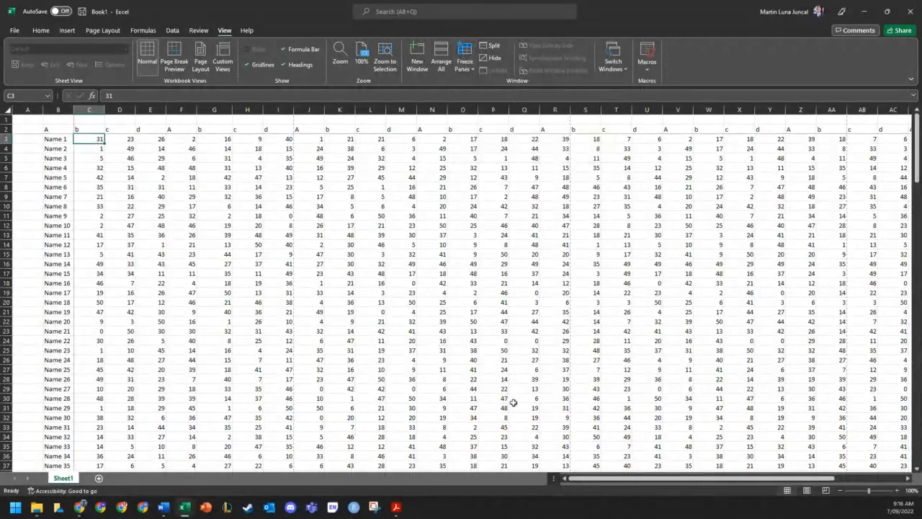
Scroll sideways and down through the table to check the frozen header rows and name column
drag(612, 481, 685, 481)
scroll(658, 303, down, 1)
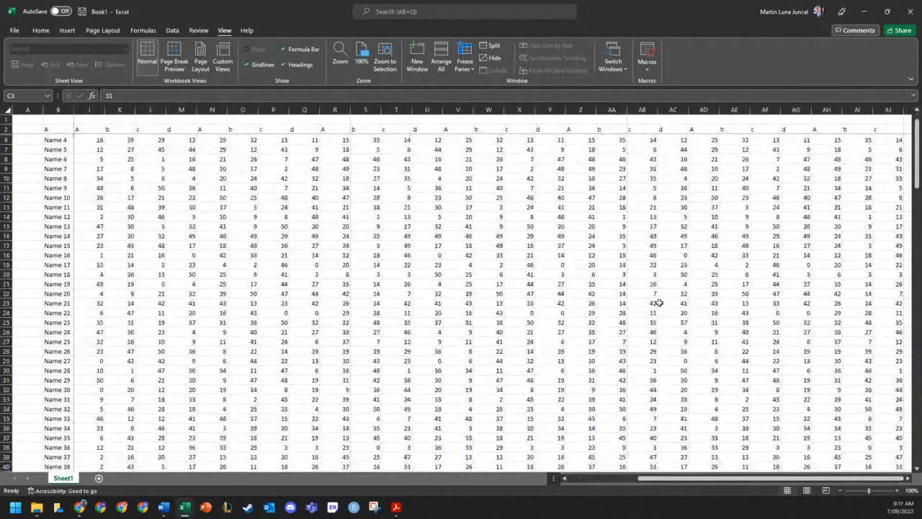
scroll(659, 303, down, 12)
scroll(652, 302, down, 3)
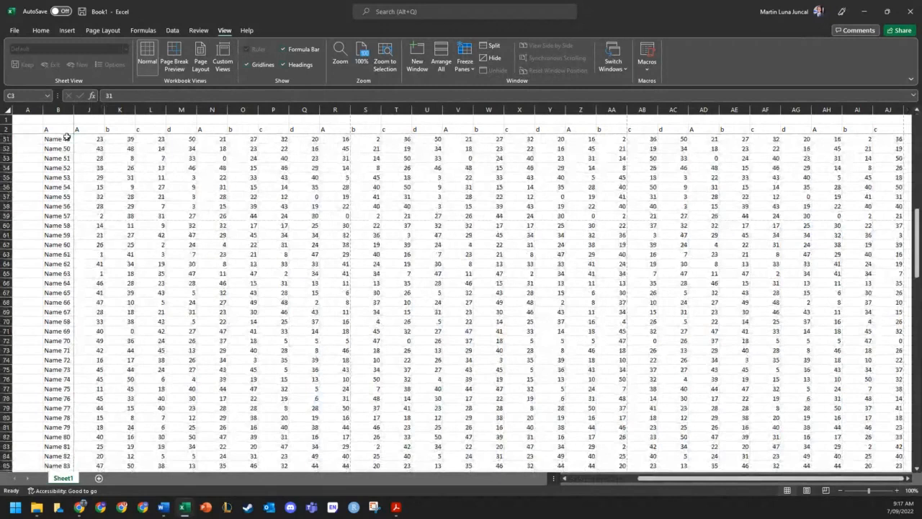
scroll(689, 232, up, 3)
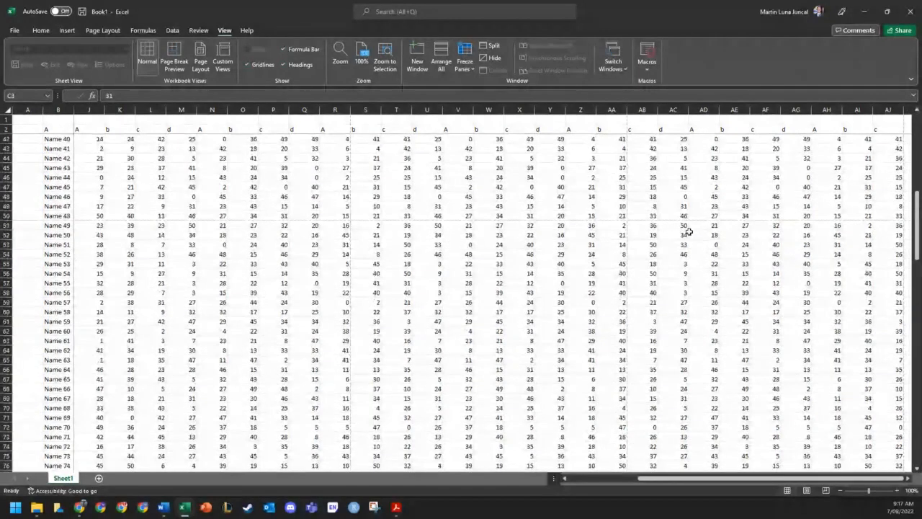
scroll(689, 231, up, 13)
Move along row 29 beyond the table and back to column O to examine the frozen name column
click(801, 388)
key(Right)
key(Right)
key(Right)
key(Right)
key(Right)
key(Right)
key(Right)
key(Right)
key(Right)
key(Right)
key(Right)
key(Right)
key(Right)
key(Right)
key(Right)
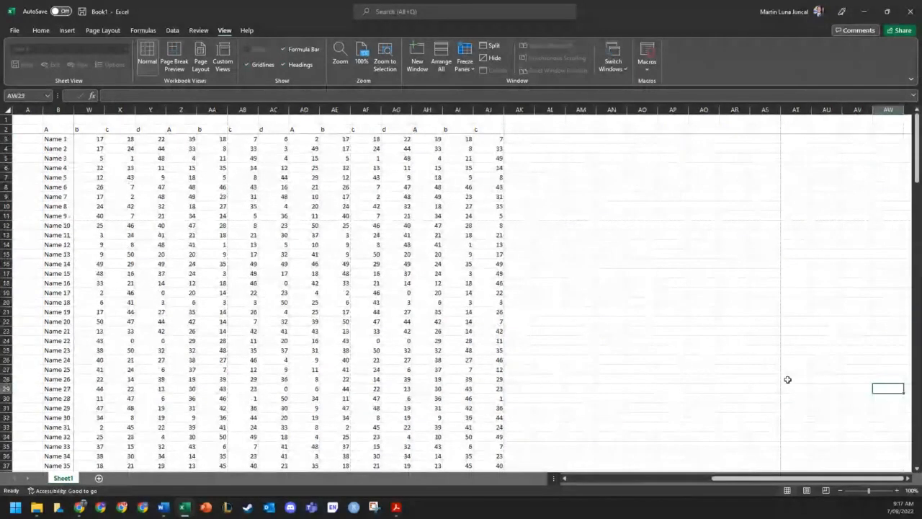
key(Left)
key(Left)
key(Left)
key(Left)
key(Left)
key(Left)
key(Left)
key(Left)
key(Left)
key(Left)
key(Left)
key(Left)
key(Left)
key(Left)
key(Left)
key(Left)
key(Left)
key(Left)
key(Left)
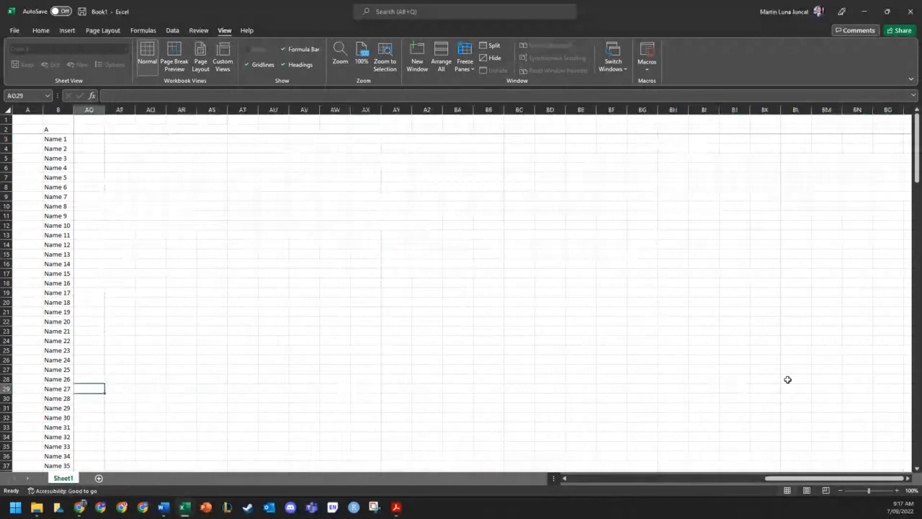
key(Left)
key(Left)
key(Left)
key(Left)
key(Left)
key(Left)
key(Left)
key(Left)
key(Left)
key(Left)
key(Left)
key(Left)
key(Left)
key(Left)
key(Left)
Move down column O to row 63 to examine the frozen header rows
key(Down)
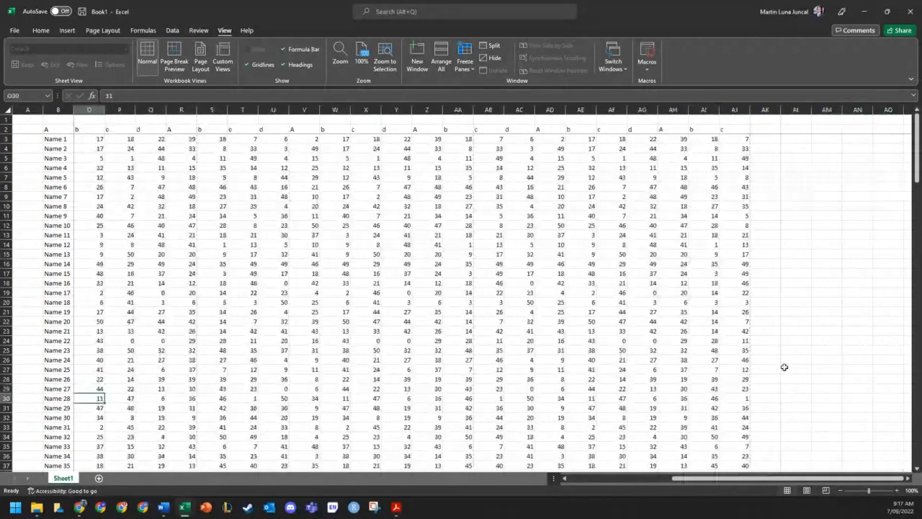
key(Down)
key(Down)
key(Down)
key(Down)
key(Down)
key(Down)
key(Down)
key(Down)
key(Down)
key(Down)
key(Down)
key(Down)
key(Down)
key(Down)
key(Down)
key(Down)
key(Down)
key(Down)
key(Down)
key(Down)
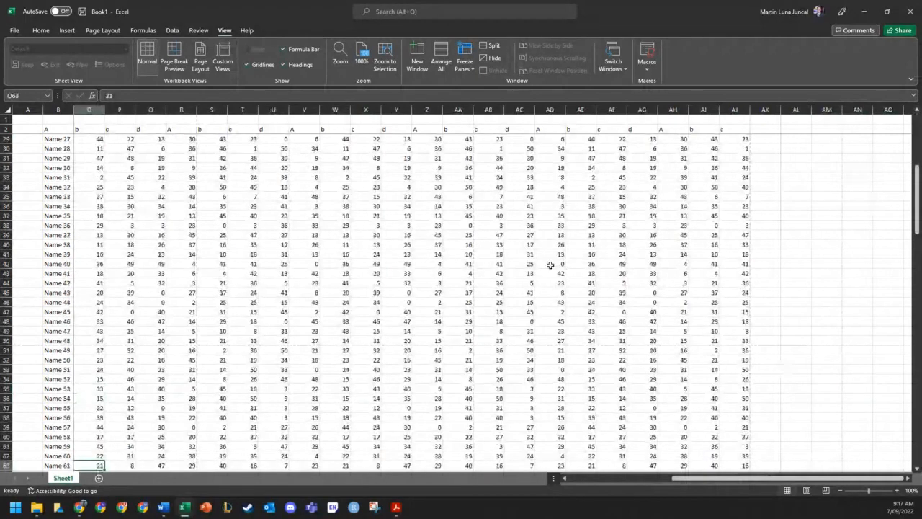
Unfreeze the panes and freeze them again at cell M15
click(466, 64)
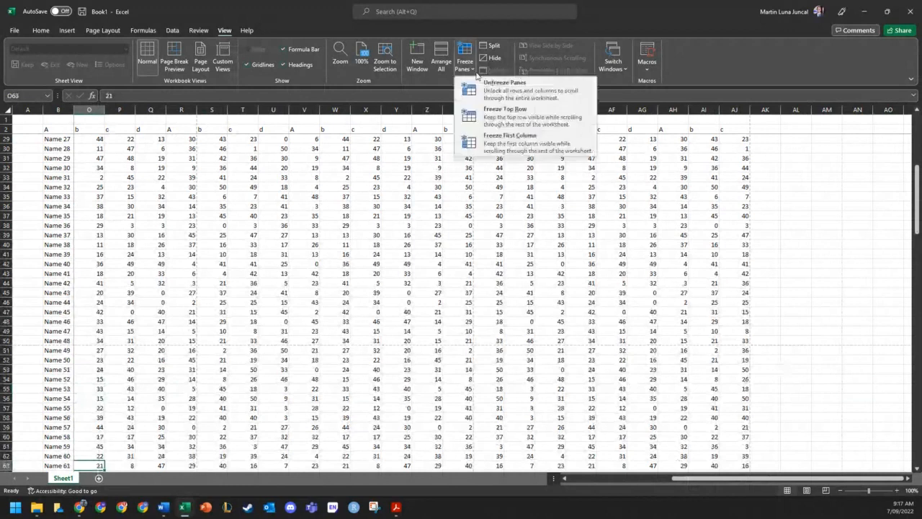
click(490, 87)
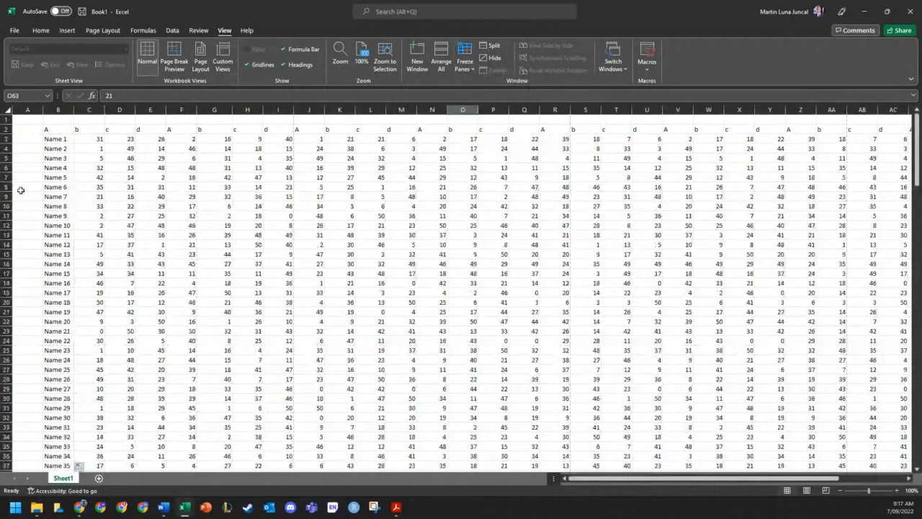
click(390, 257)
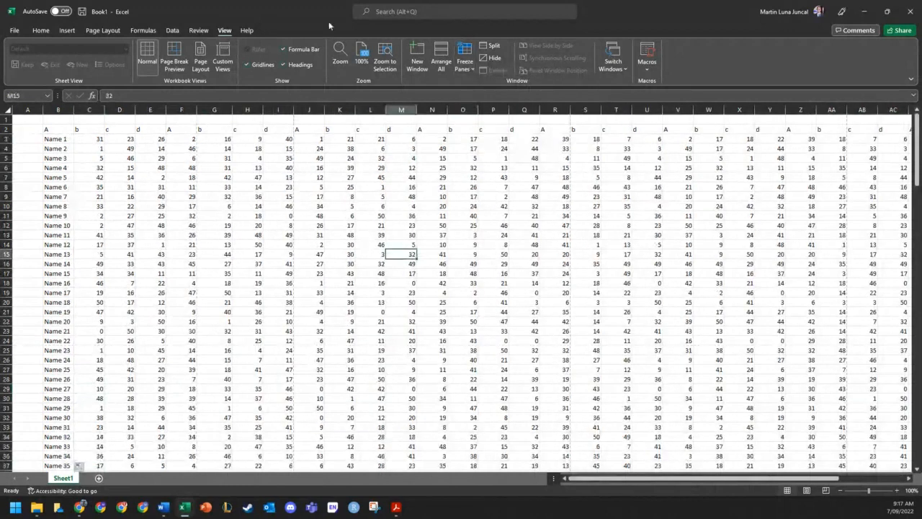
click(465, 59)
click(494, 88)
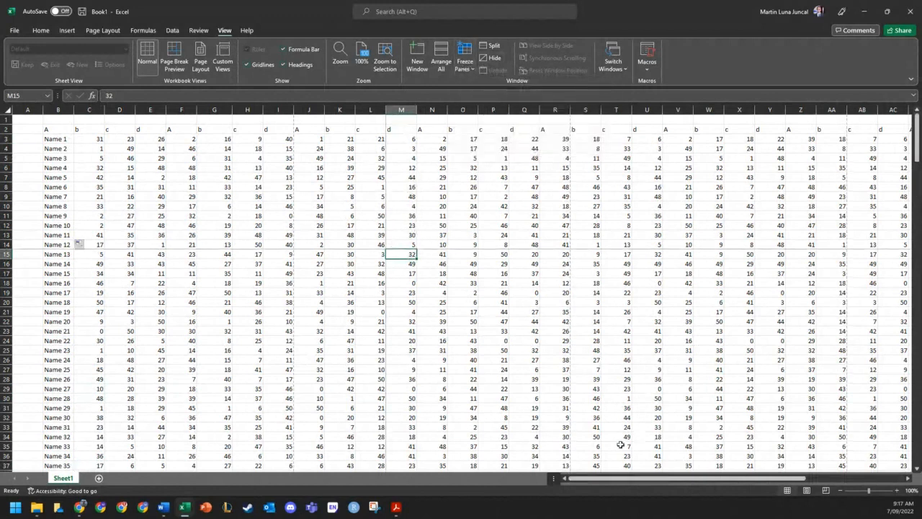
Check how the sheet scrolls with the panes frozen at M15, and unfreeze them
drag(620, 479, 637, 479)
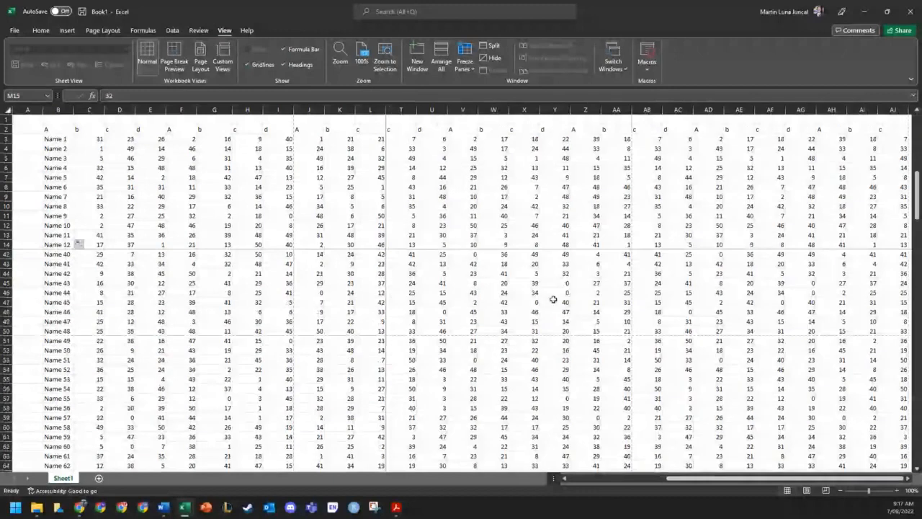
scroll(507, 253, up, 9)
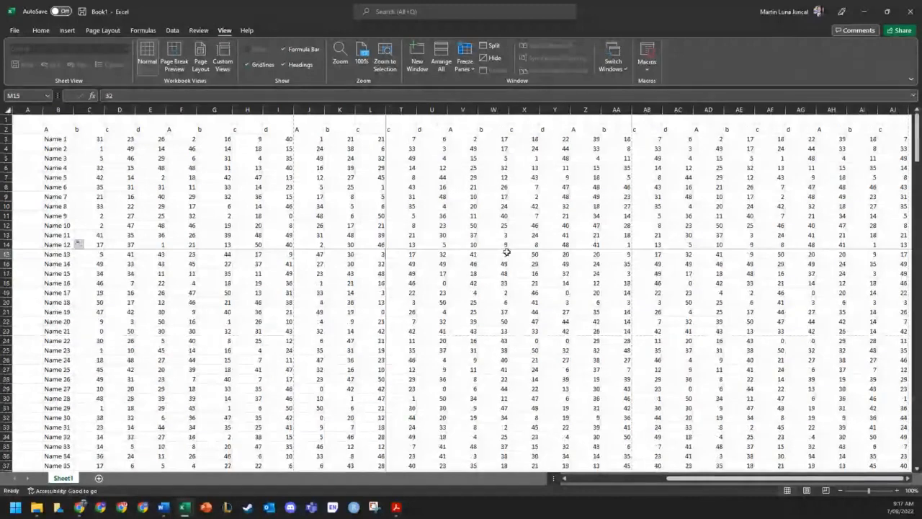
scroll(508, 252, left, 3)
click(468, 59)
click(476, 86)
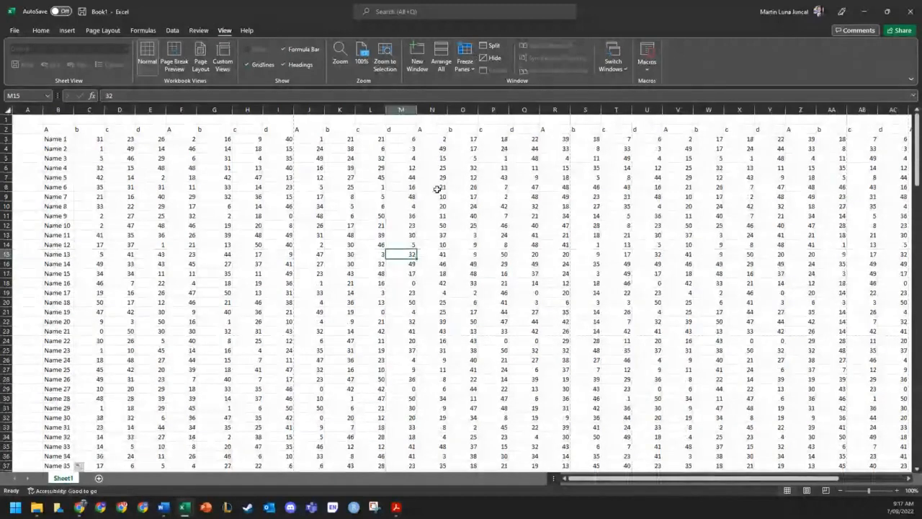
Select the whole table and delete its contents to leave the sheet empty
click(437, 189)
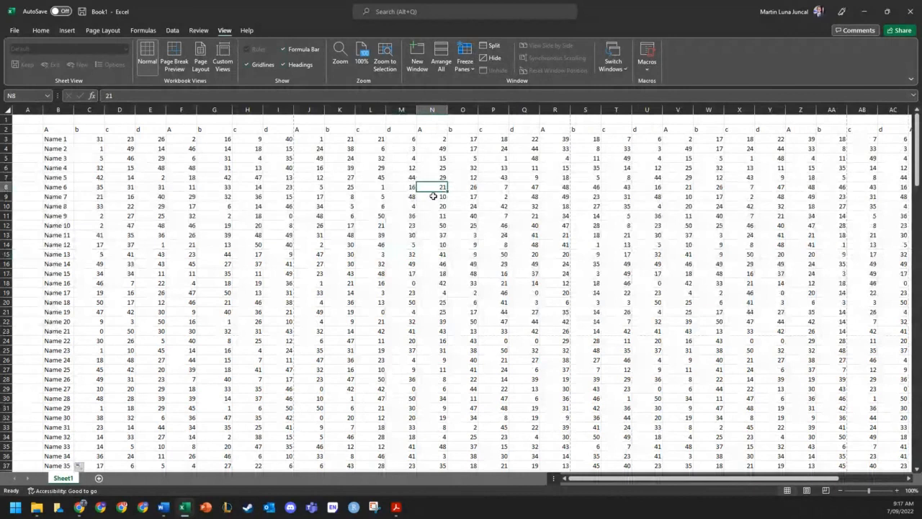
key(ctrl+a)
key(Delete)
click(337, 208)
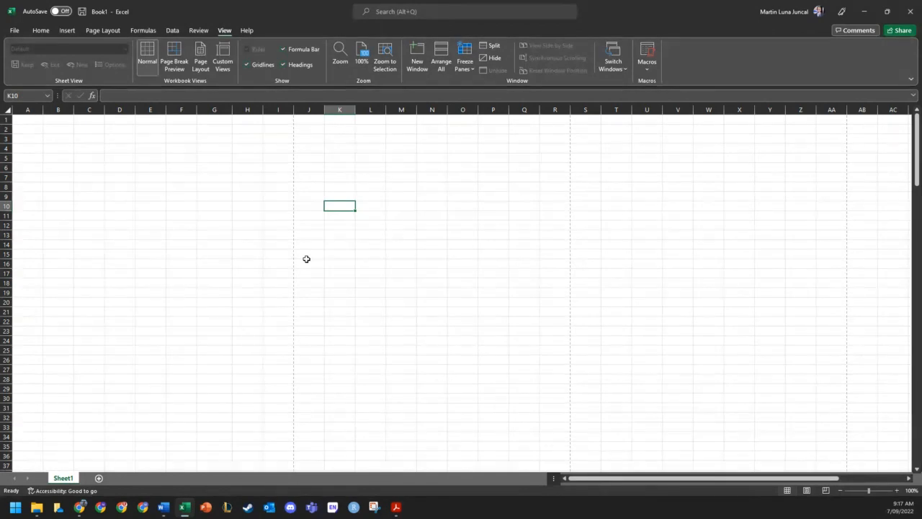
click(267, 183)
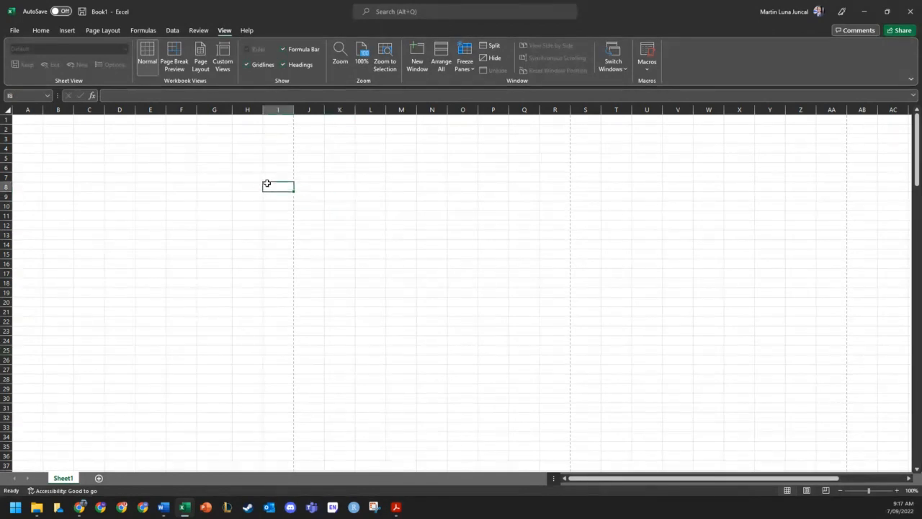
Switch to File Explorer, open Beginner Workshop - Question 1 & 2.docx from the Excel Workshop folder, and close the folder window
click(170, 508)
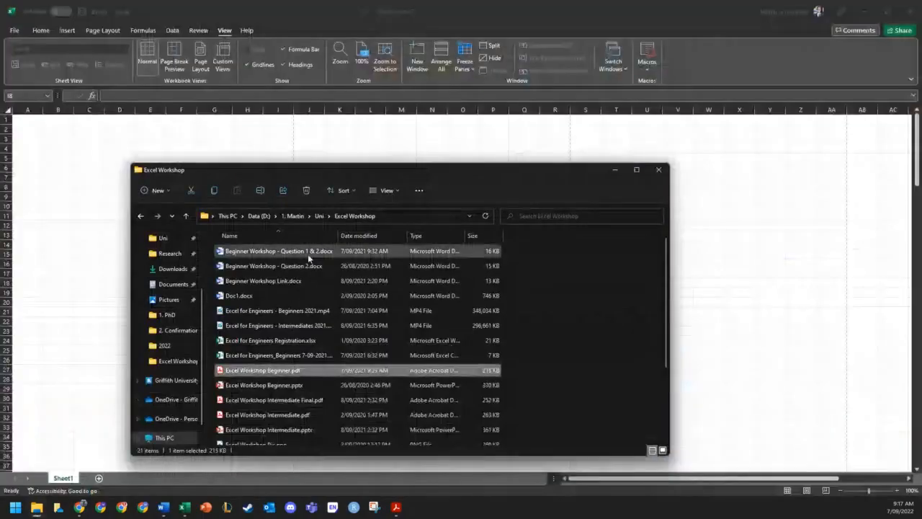
click(308, 251)
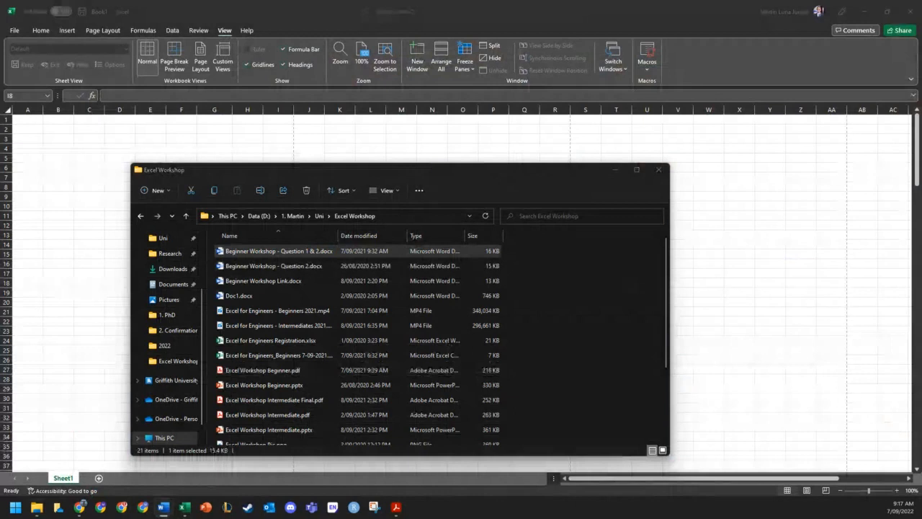
click(653, 170)
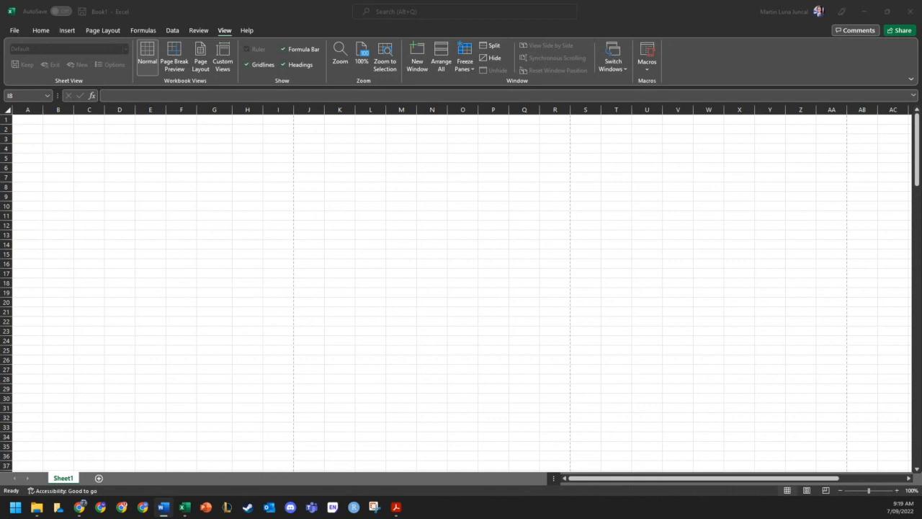
Paste the workshop document's table with Car Type, Male Purchases and Female Purchases columns into the Excel sheet at B4
key(alt+Tab)
click(60, 148)
text(Car Type	Male Purchases	Female Purchases Fiat	3	27 Ford	21	4 BMW	13	8 Mercedes	5	18 Vauxhall	17	8 Nissan	19	16)
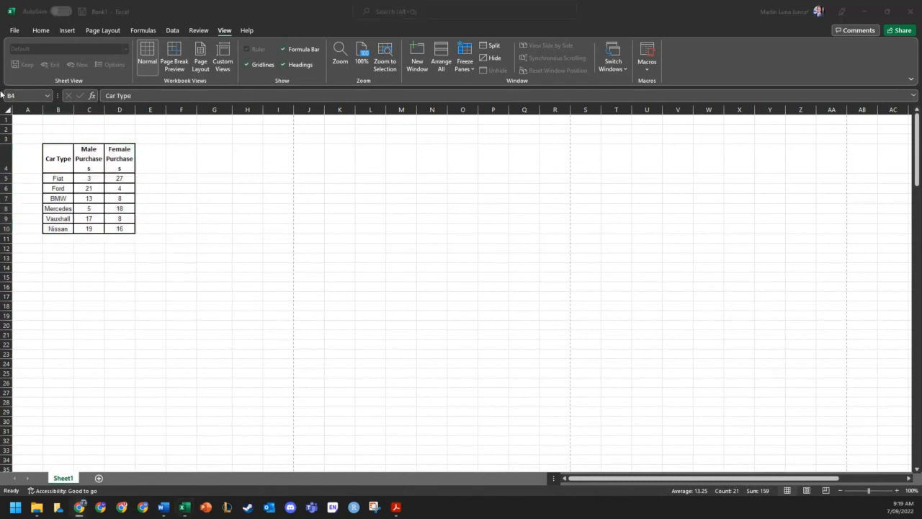
click(250, 156)
Widen columns C and D to fit their headings on one line and autofit the height of row 4
click(119, 178)
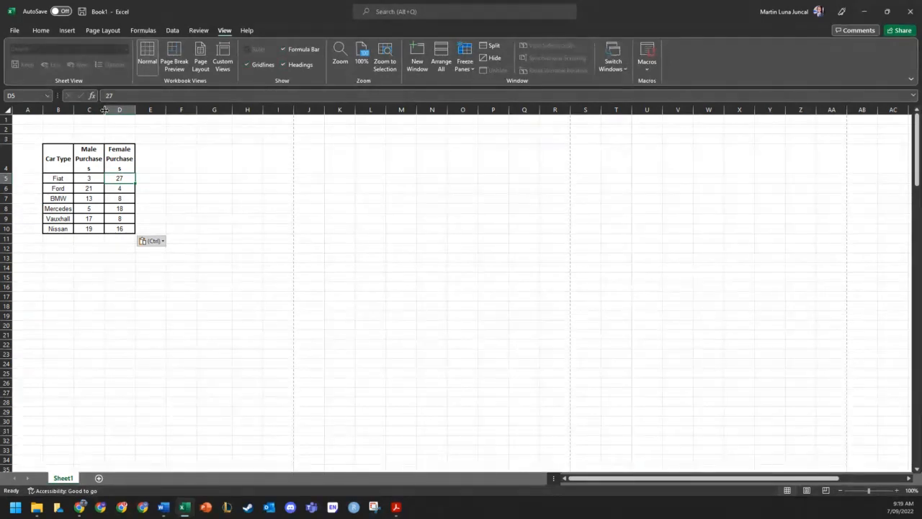
drag(105, 109, 131, 110)
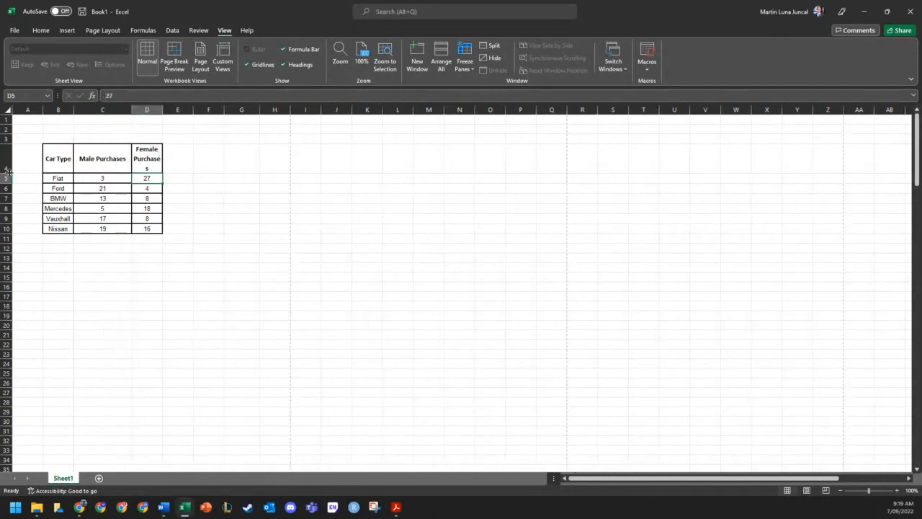
drag(162, 109, 191, 108)
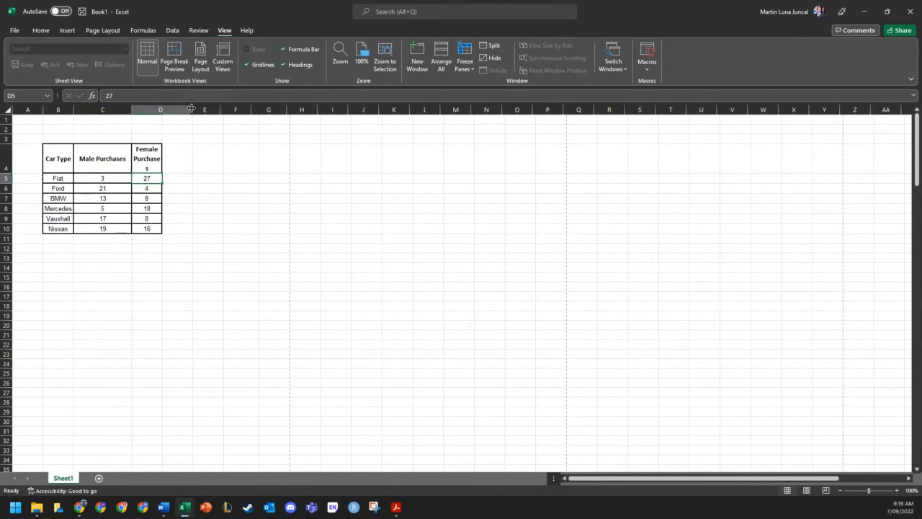
double_click(6, 173)
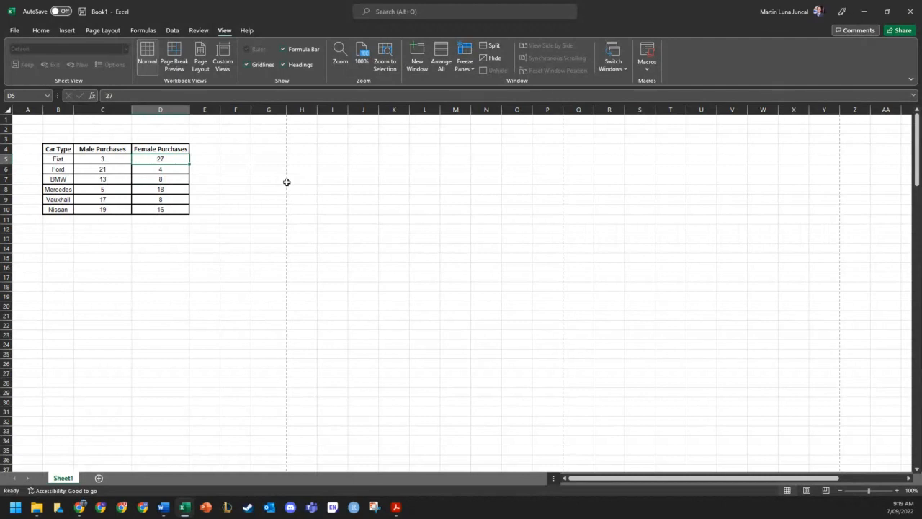
click(268, 221)
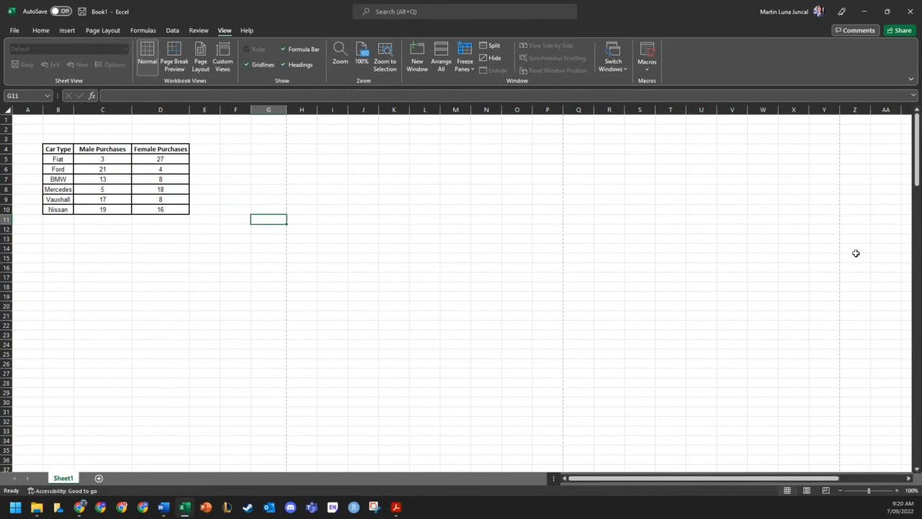
click(41, 30)
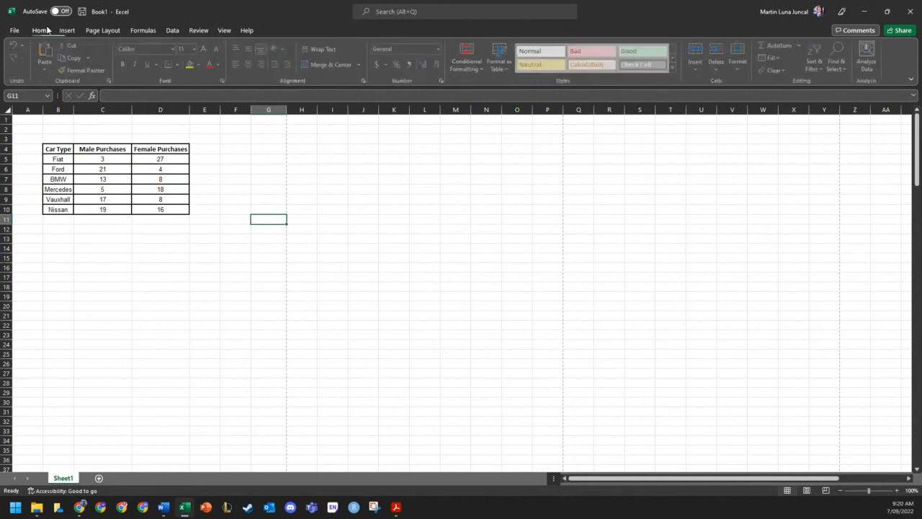
click(322, 309)
click(211, 357)
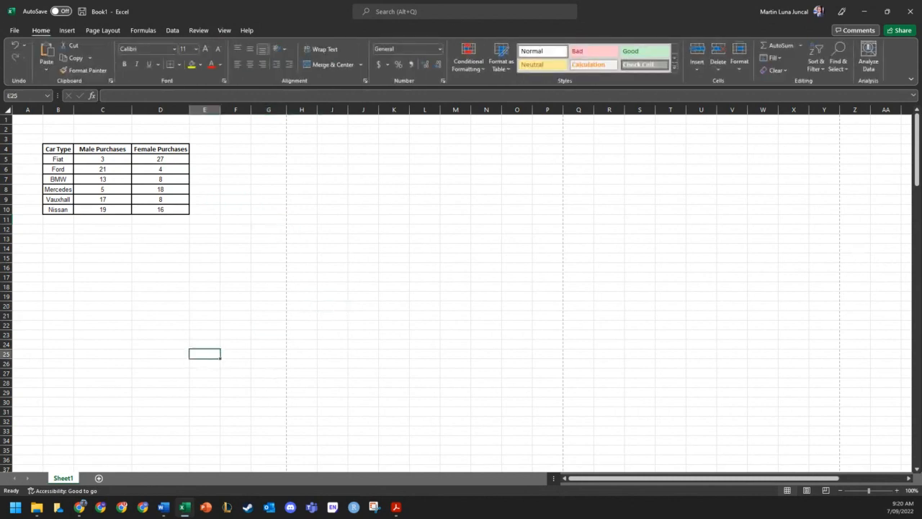
key(alt+Tab)
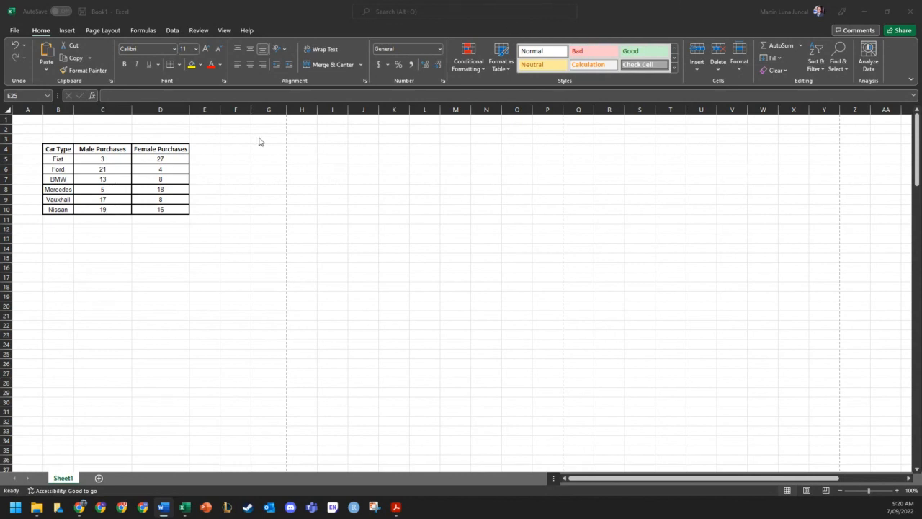
Label cell B12 below the car purchases table as TOTAL
click(57, 228)
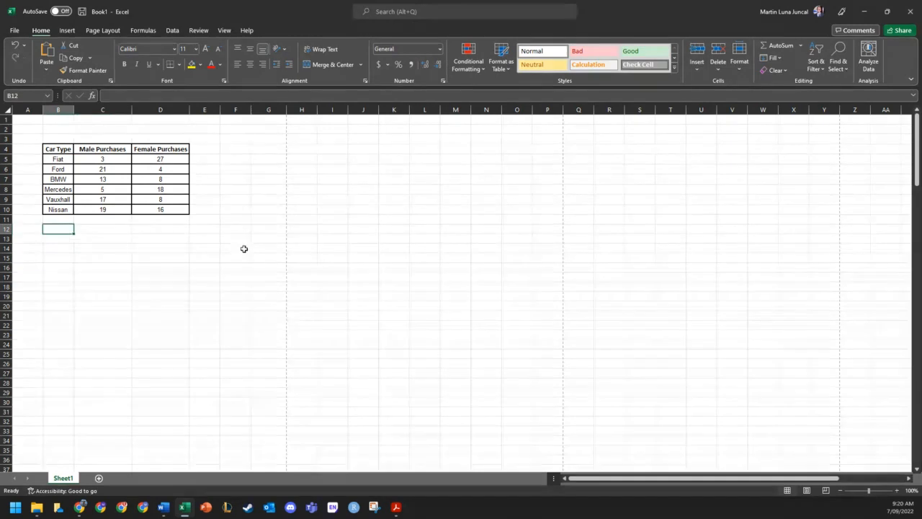
text(TOTAL)
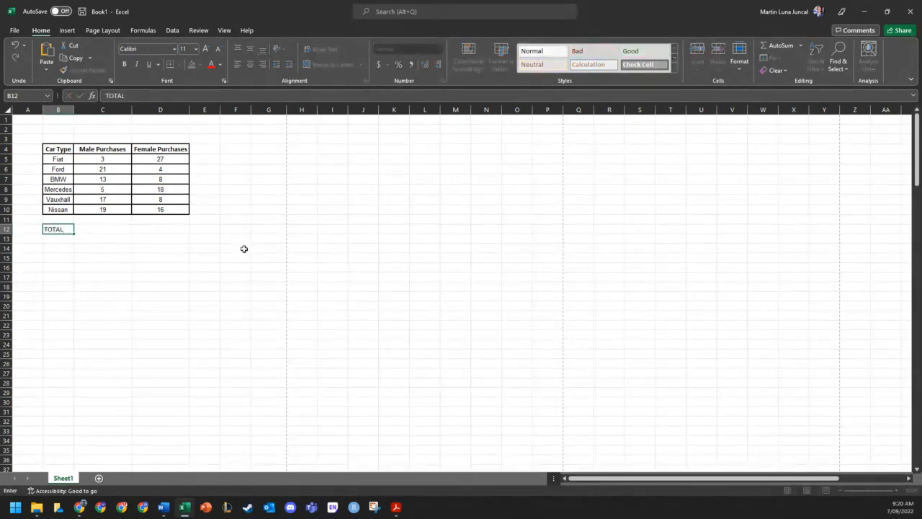
key(Return)
Sum the male purchases in C5:C10 with a SUM formula in cell C12
key(Right)
key(Up)
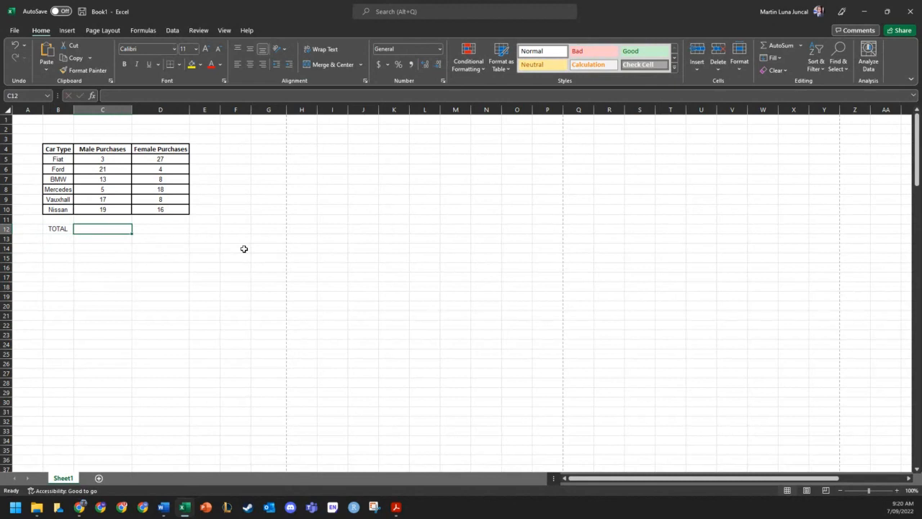
text(=SUM)
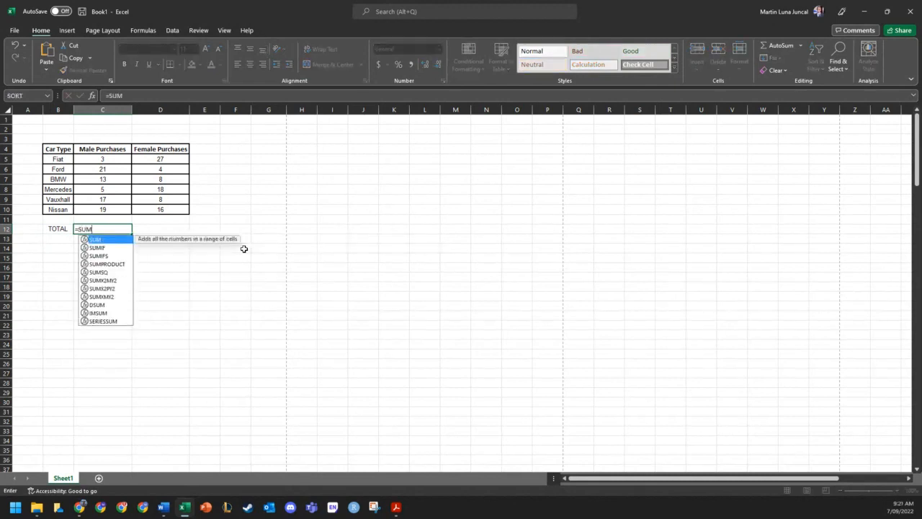
text(()
drag(118, 157, 116, 209)
key(Return)
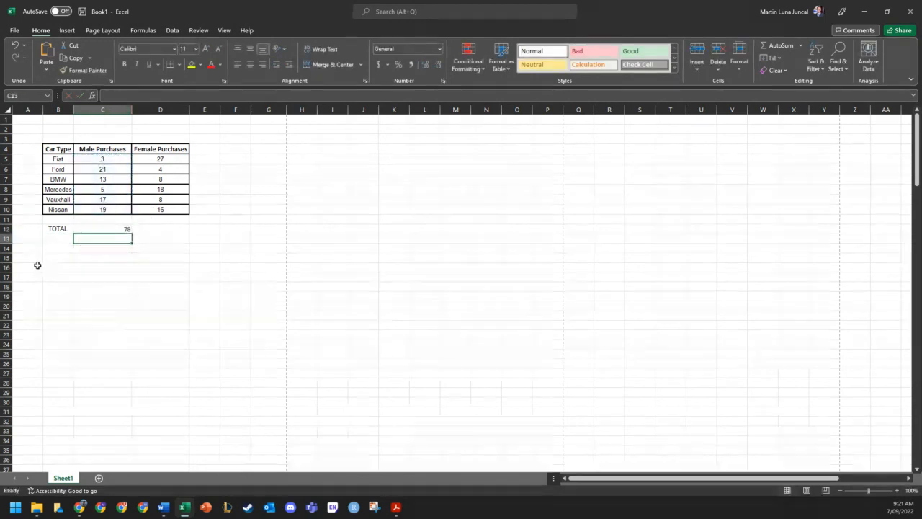
Fill the total formula from C12 across to D12 to sum the female purchases, and check the copied formula
click(107, 229)
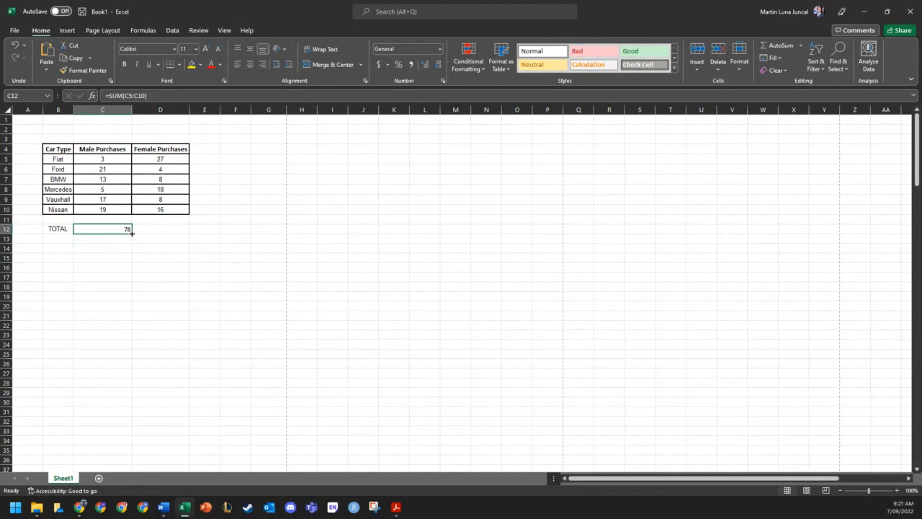
drag(132, 233, 176, 231)
click(171, 286)
click(177, 229)
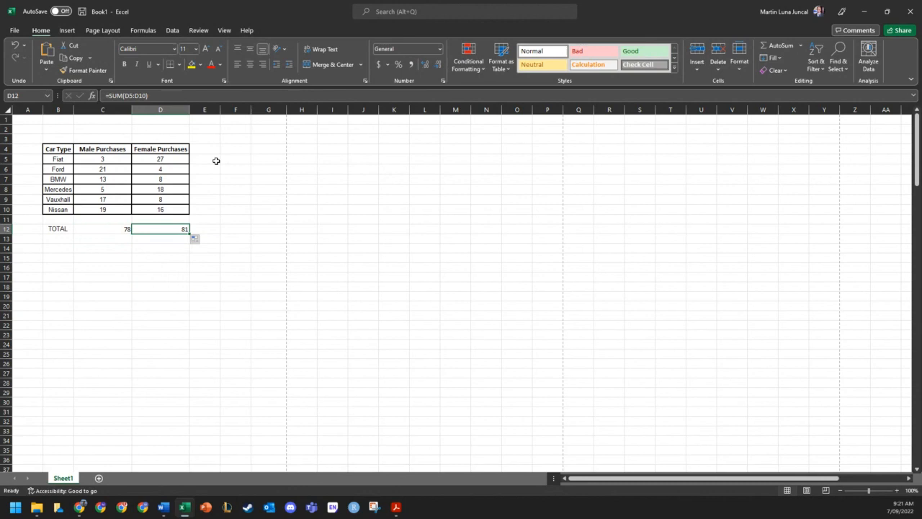
Try to copy the Car Type column and the two purchase headings together as one multiple selection
drag(91, 160, 180, 209)
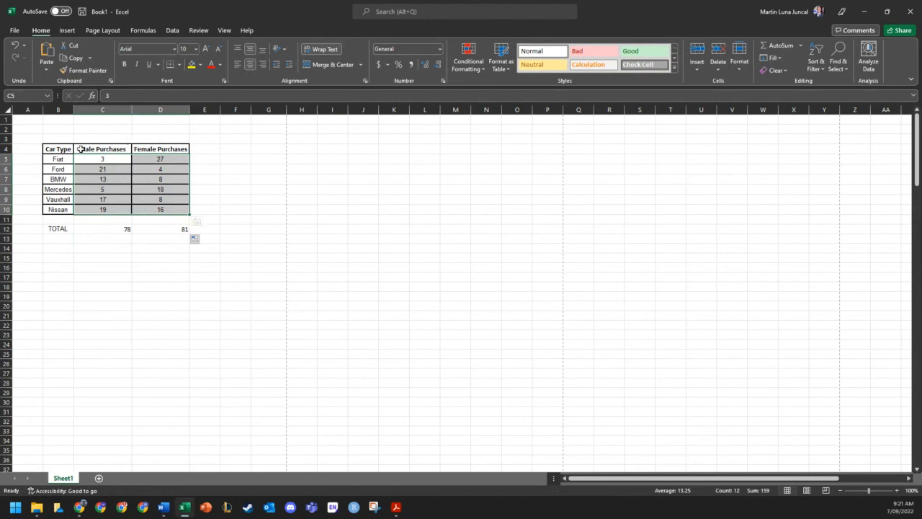
drag(60, 149, 57, 216)
drag(61, 149, 61, 209)
ctrl+drag(110, 148, 144, 148)
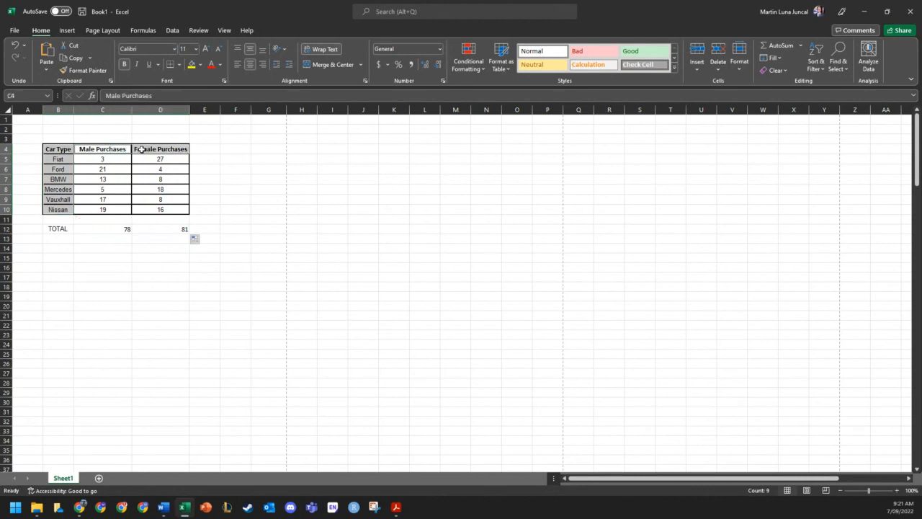
key(ctrl+c)
click(461, 281)
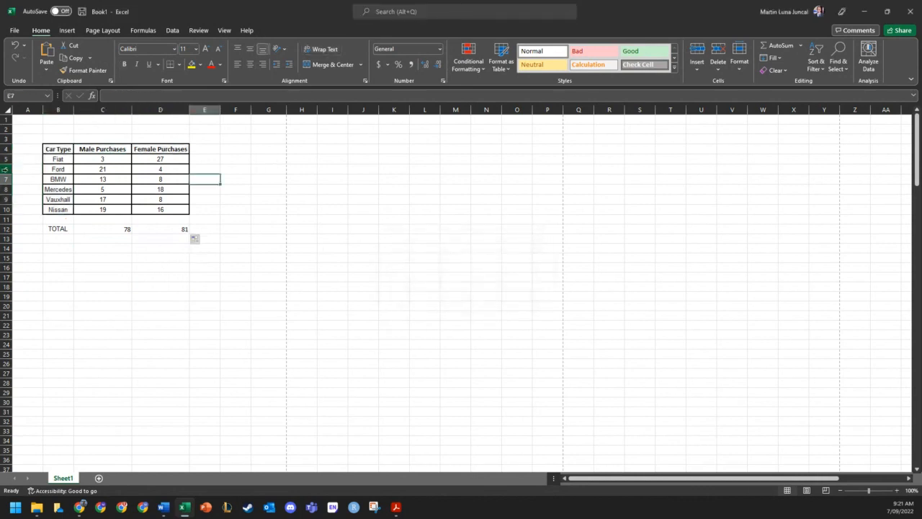
Copy the Car Type column B4:B10 and paste it at H4 to start a second table
click(60, 148)
drag(61, 149, 58, 209)
key(ctrl+c)
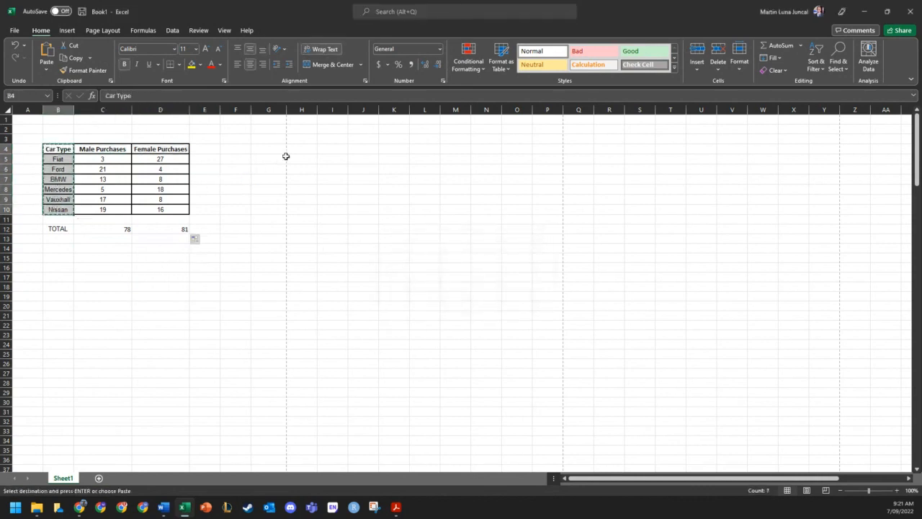
click(302, 140)
click(302, 148)
key(ctrl+v)
Copy the Male Purchases and Female Purchases headings from C4:D4 and paste them at I4
drag(92, 149, 155, 148)
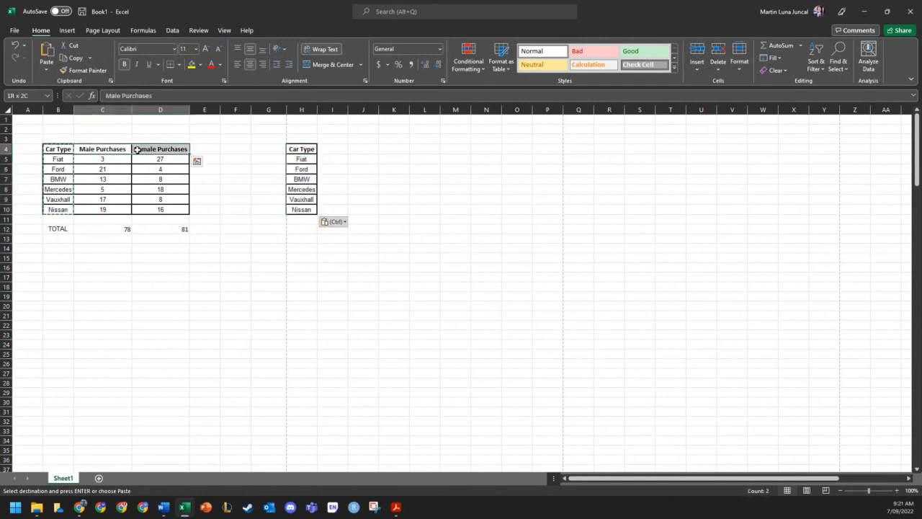
key(ctrl+c)
click(325, 149)
key(ctrl+v)
click(424, 228)
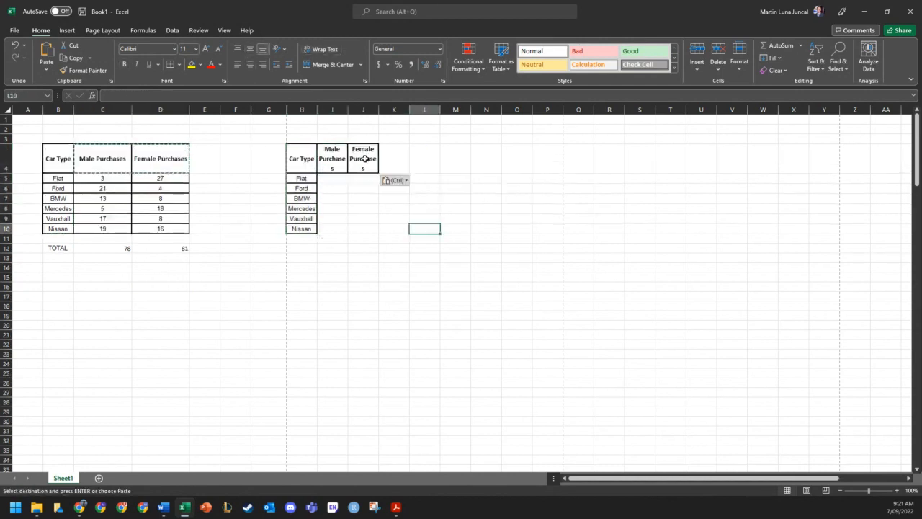
Widen columns I and J to fit their headings on one line and reduce row 4 to single-line height
drag(347, 109, 376, 110)
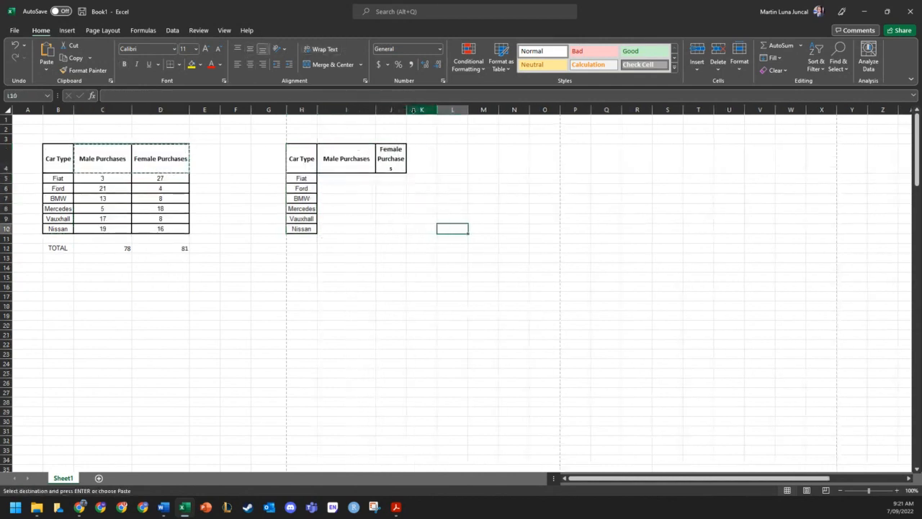
double_click(407, 110)
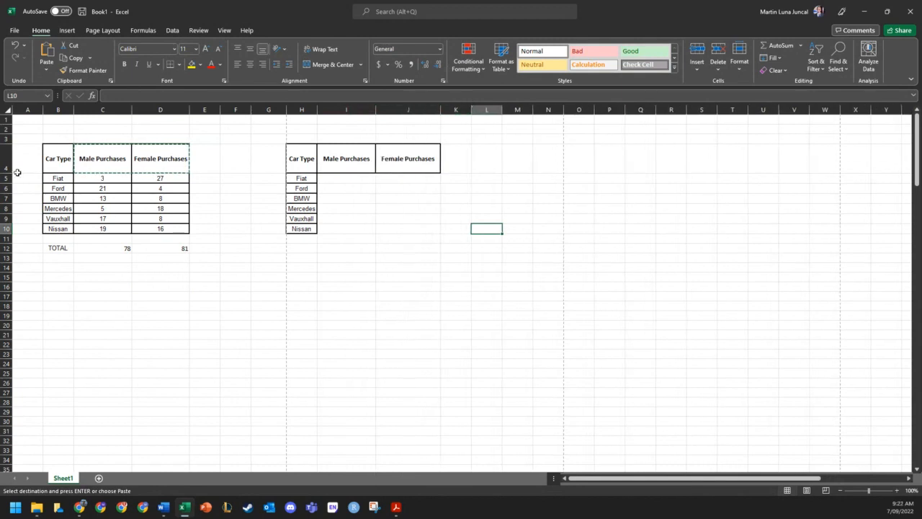
drag(7, 171, 7, 153)
click(397, 229)
click(352, 159)
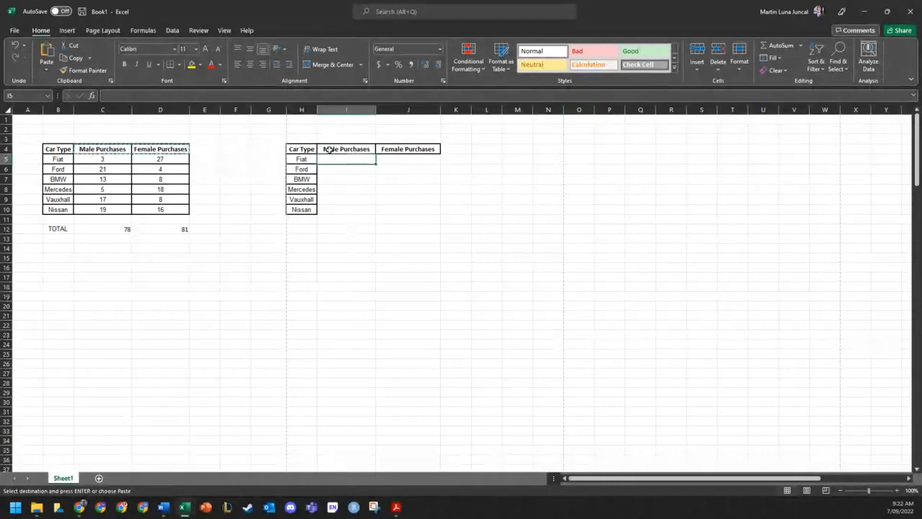
drag(370, 158, 378, 162)
click(351, 168)
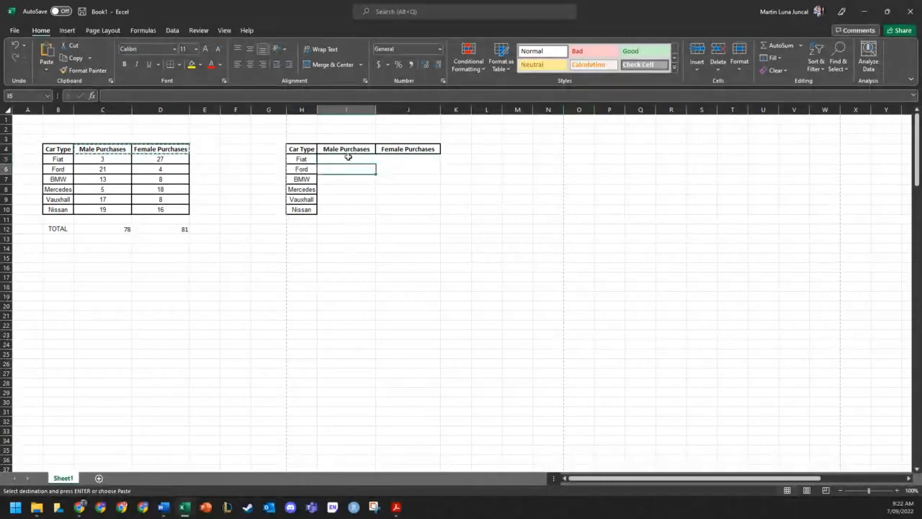
click(348, 158)
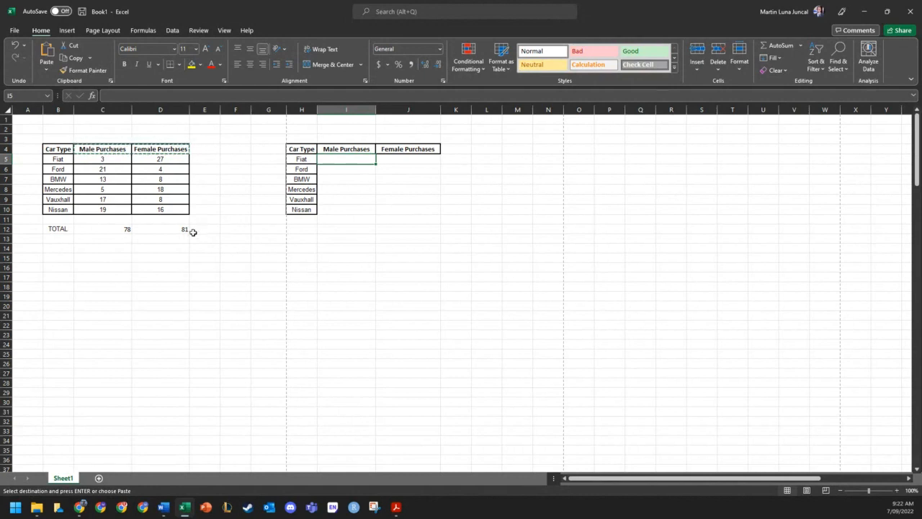
Label cell B13 below the TOTAL row as GRAND TOTAL
click(53, 241)
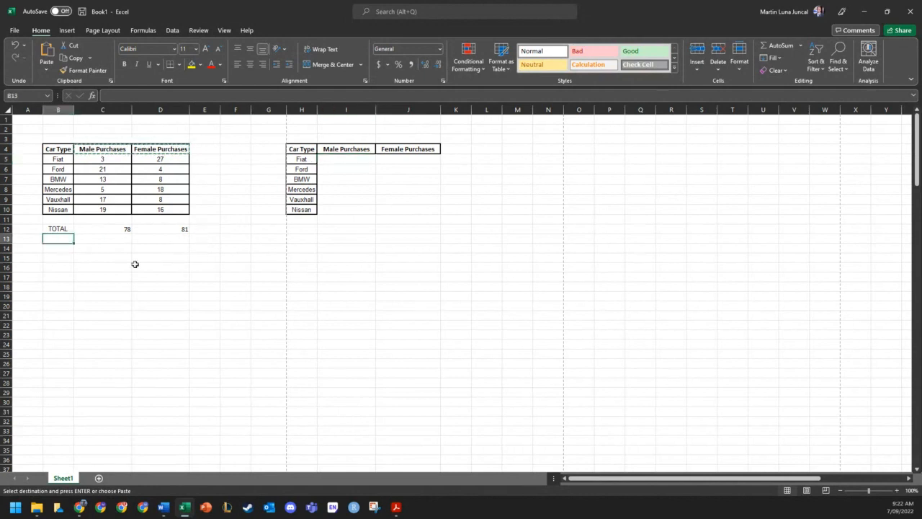
text(GRAND TO)
text(TAL)
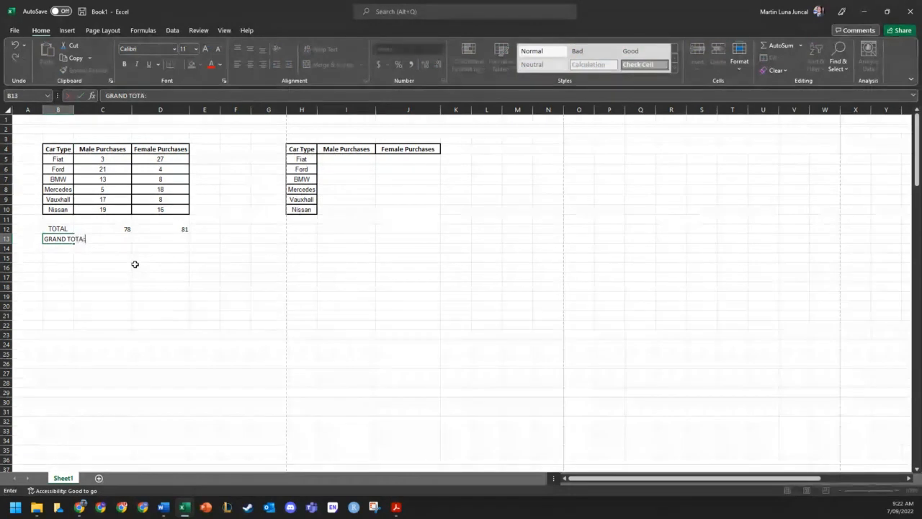
key(Return)
Calculate the grand total in C13 with the formula =C12+D12 and review the formula
key(Right)
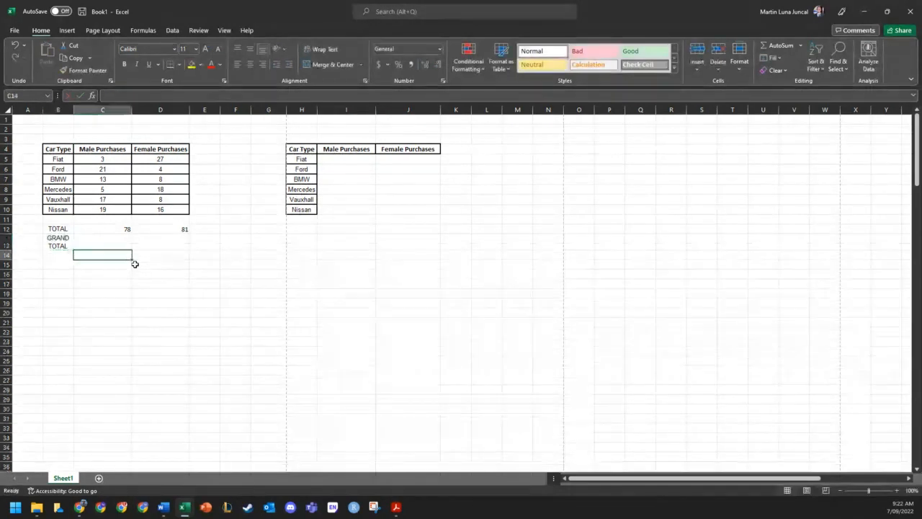
key(Up)
text(=sum)
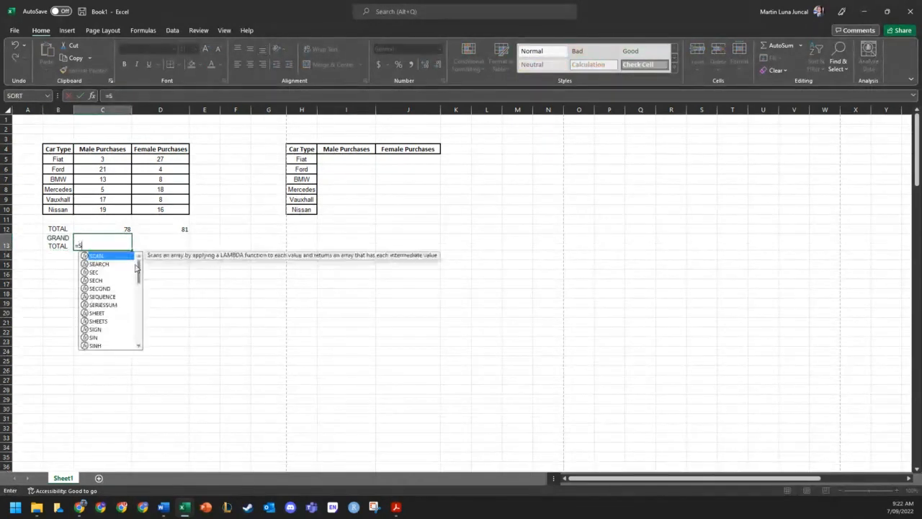
key(BackSpace)
key(BackSpace)
key(BackSpace)
key(Up)
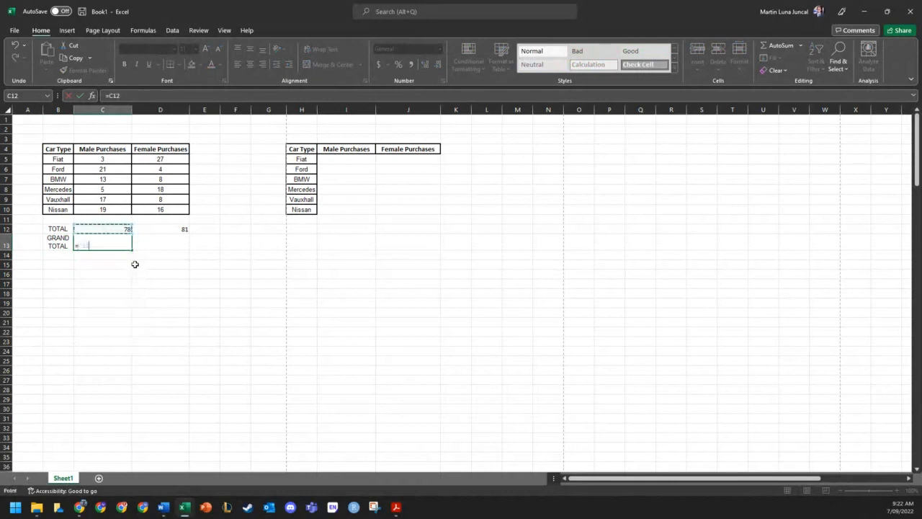
text(+)
key(Right)
key(Up)
key(Return)
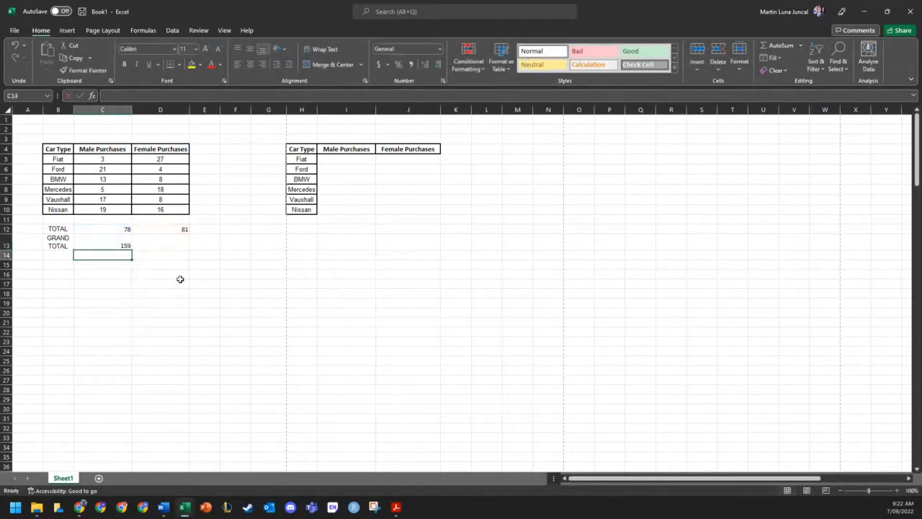
click(138, 241)
click(107, 242)
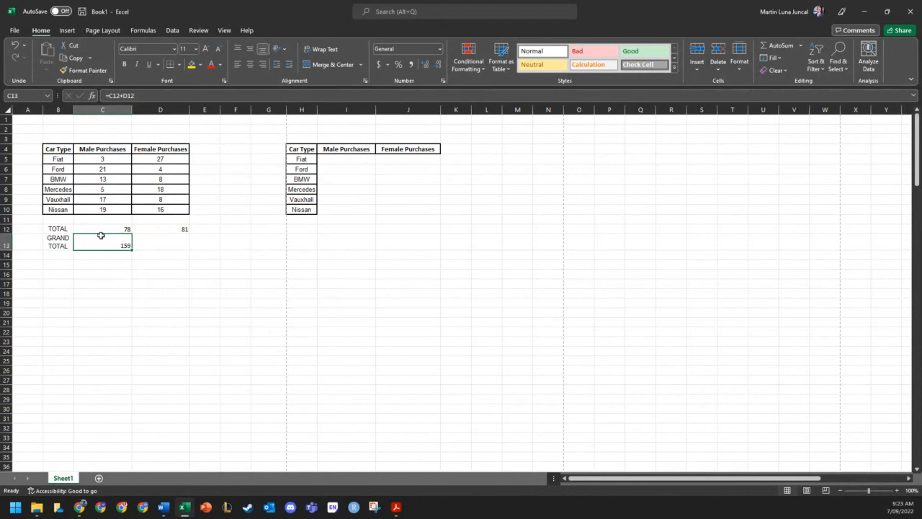
Enter the formula =C5/C13 in I5 for Fiat's male share of the grand total and reselect that cell
click(335, 159)
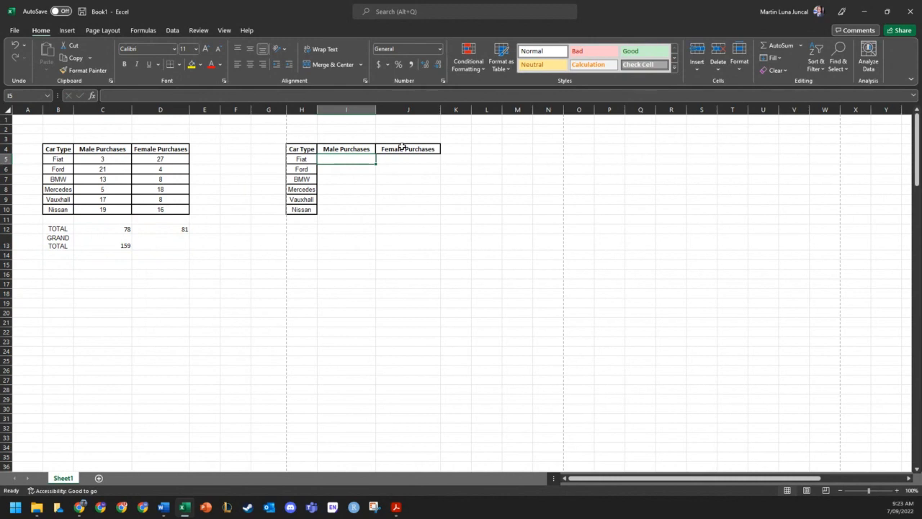
text(=)
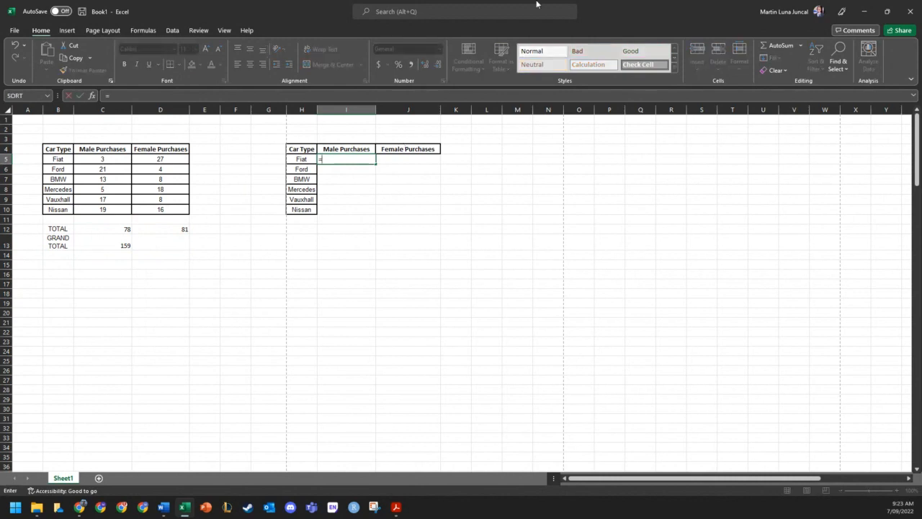
click(108, 159)
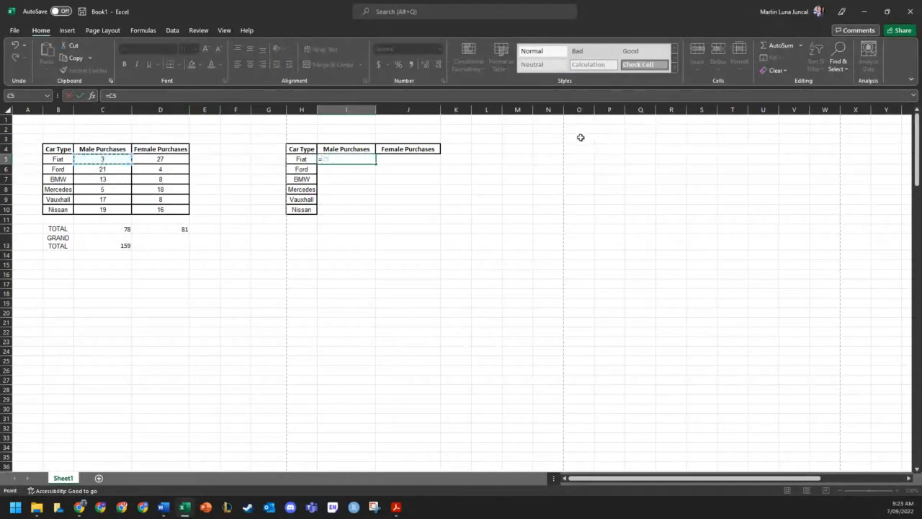
text(/)
click(103, 244)
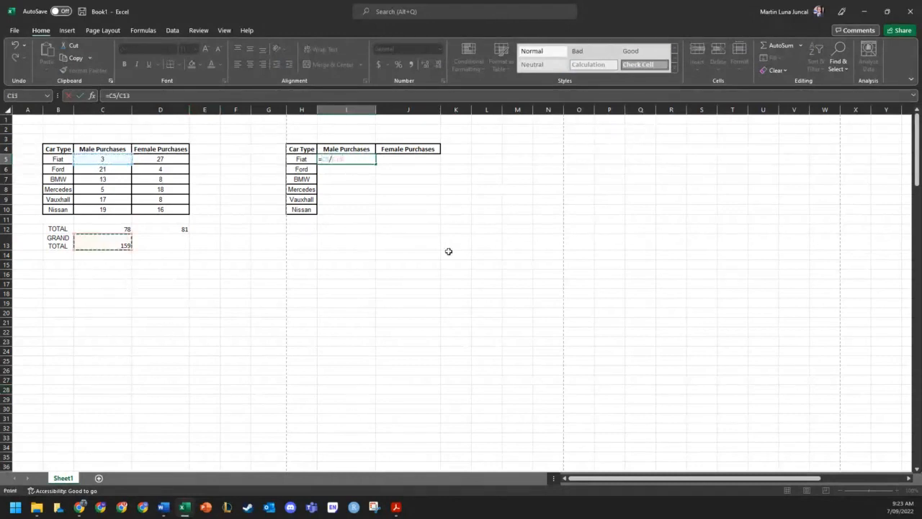
key(Return)
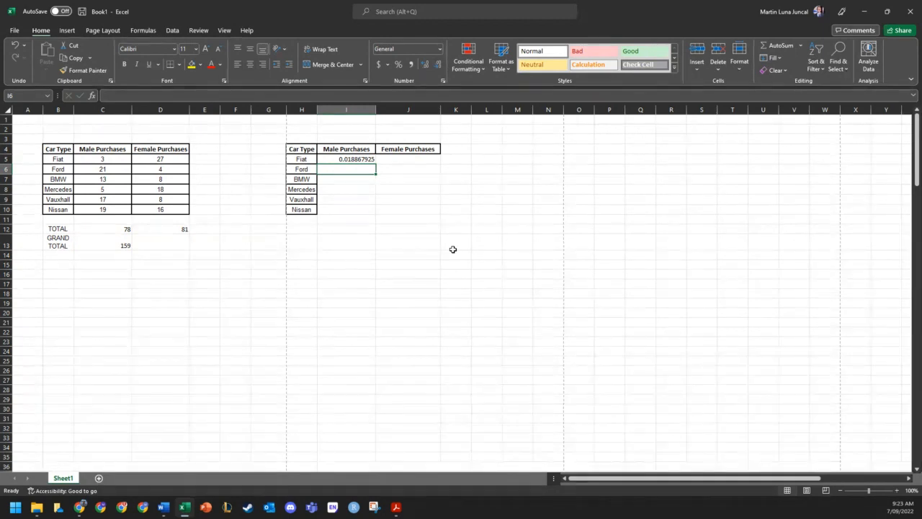
key(Up)
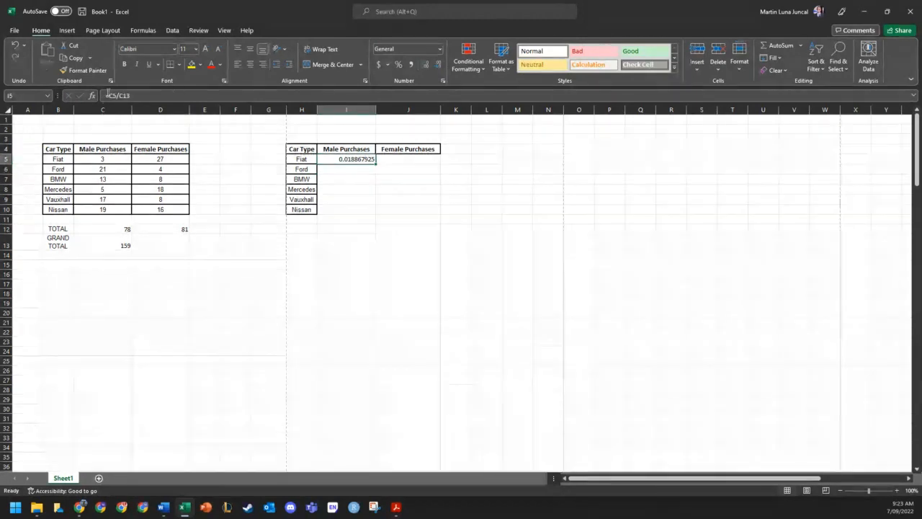
Try converting Fiat's male share in I5 with the formula =(C5/C13)*100 and undo the change
click(108, 95)
text(()
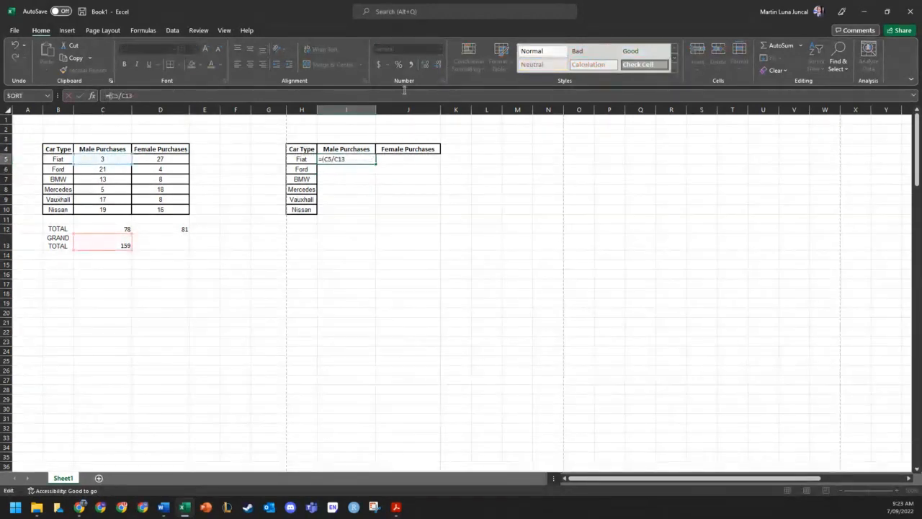
click(163, 96)
text())
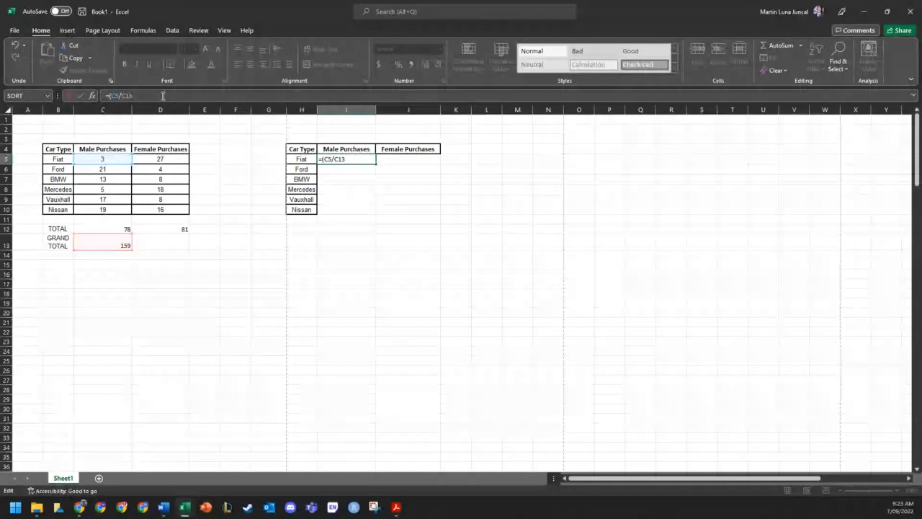
text(*100)
key(Return)
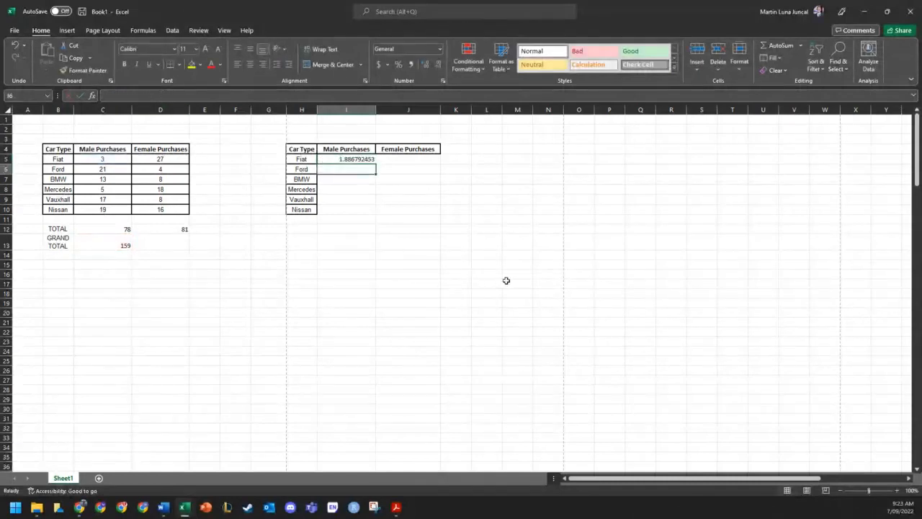
key(ctrl+z)
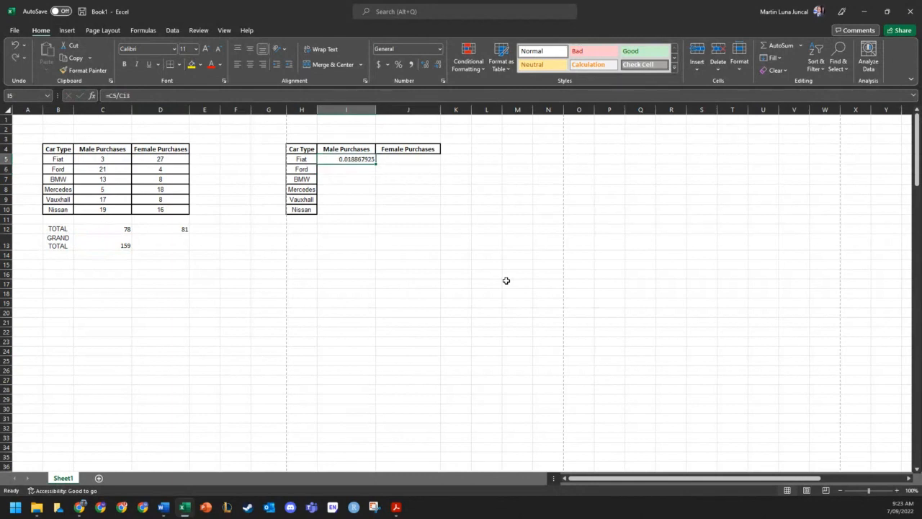
Try the accounting currency format on a sample value of 58.72 in S7 and delete the value
click(378, 273)
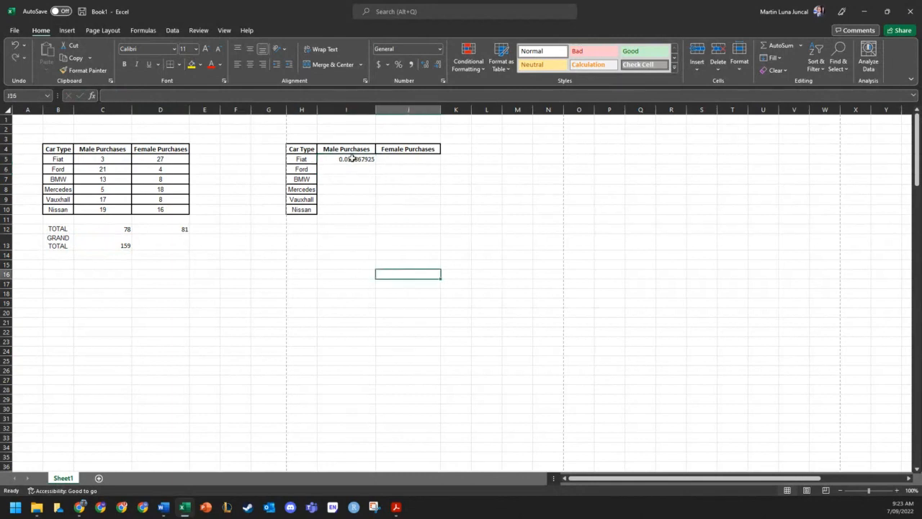
drag(350, 157, 393, 211)
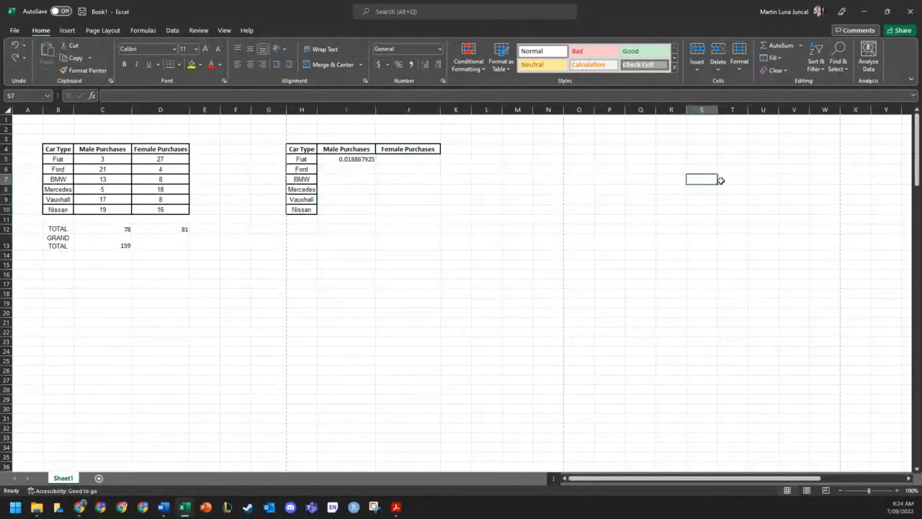
text(58.7)
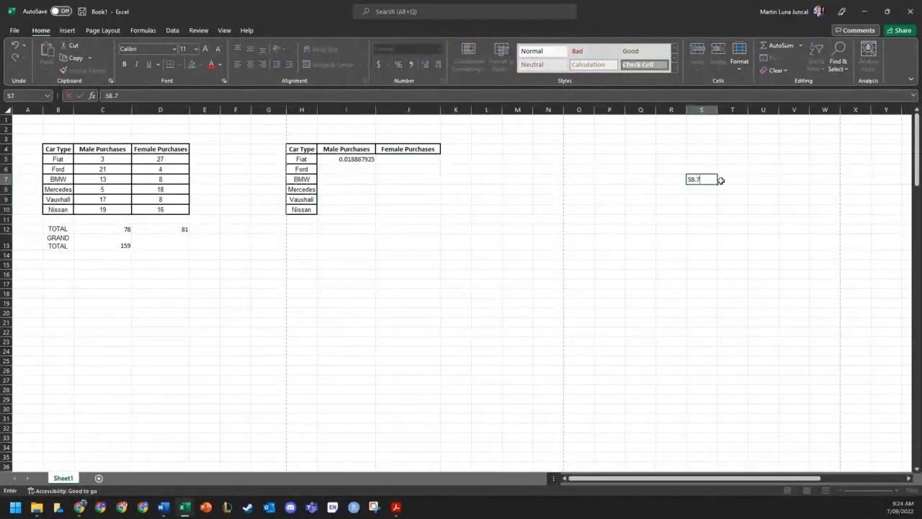
text(2)
key(Return)
click(709, 179)
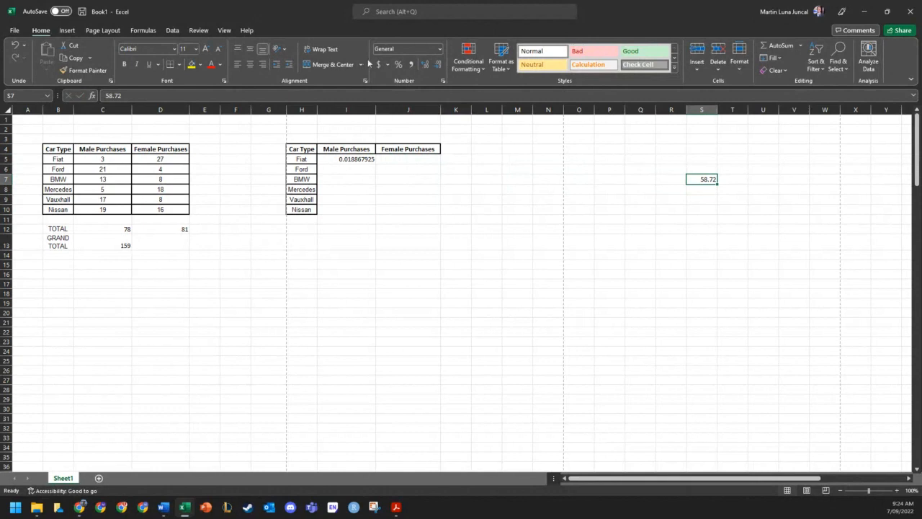
click(378, 64)
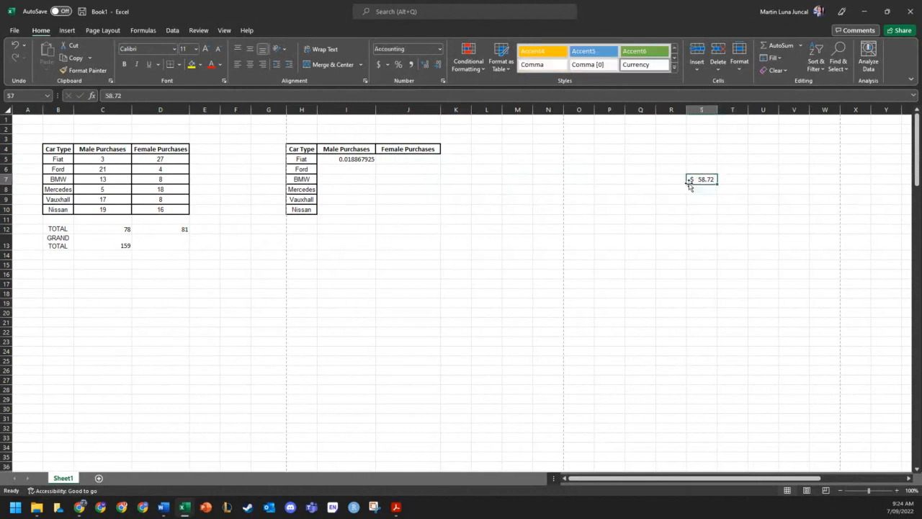
key(Delete)
click(387, 244)
Format Fiat's male share in I5 as a percentage with two decimal places
click(364, 157)
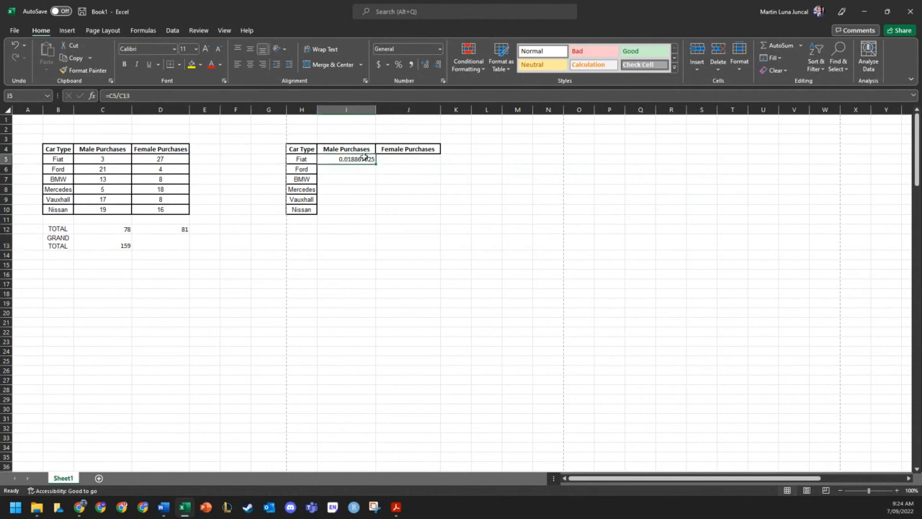
click(396, 66)
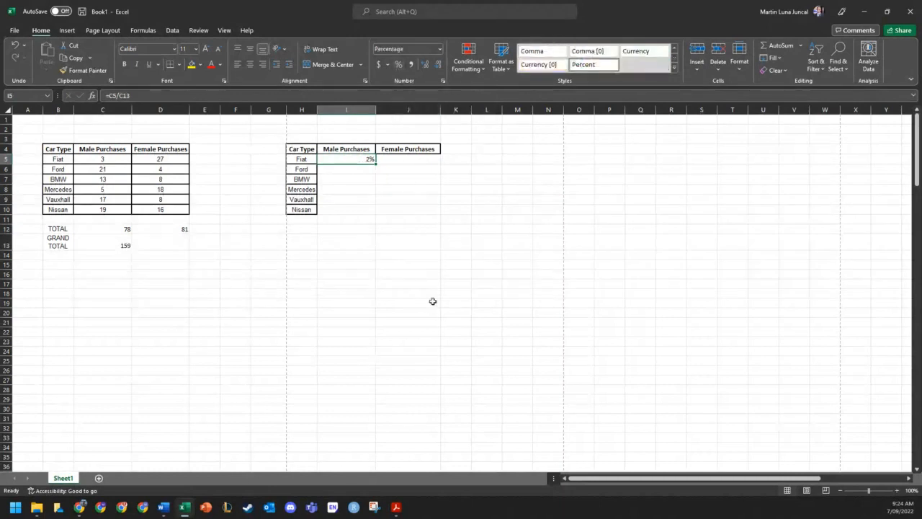
click(431, 301)
click(347, 160)
click(425, 65)
Try increasing the number of decimal places for I5:J10 and decrease it again by the same amount
drag(353, 161, 399, 212)
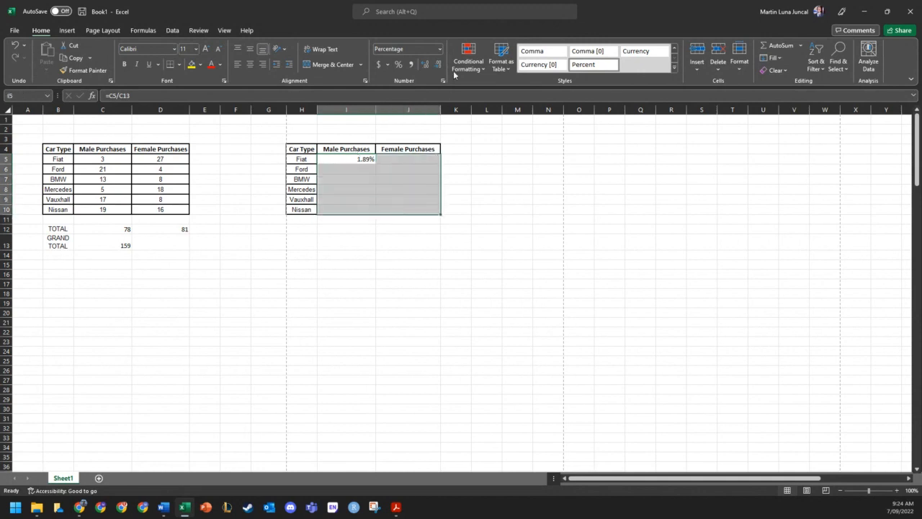
click(426, 65)
click(425, 65)
click(438, 65)
click(438, 64)
click(511, 208)
click(392, 191)
Try copying the formula =C5/C13 from I5 across the share table I5:J10
click(364, 163)
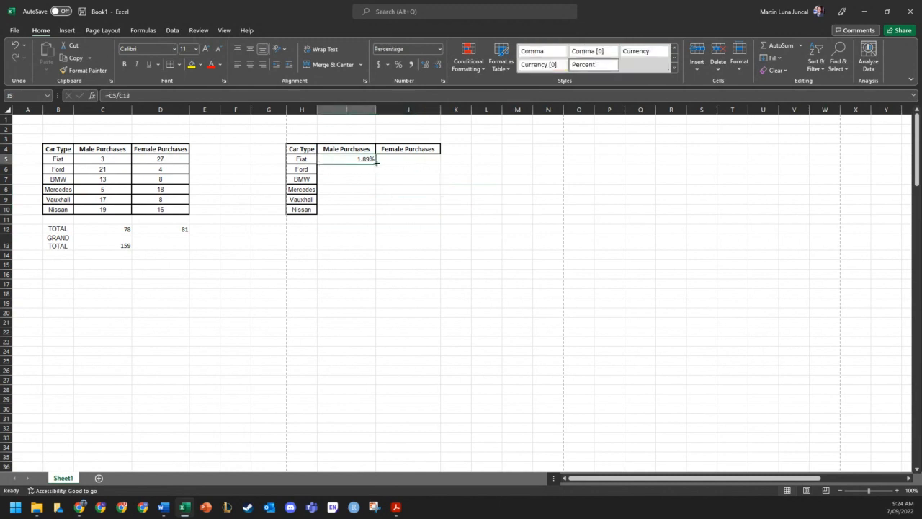
drag(376, 163, 437, 211)
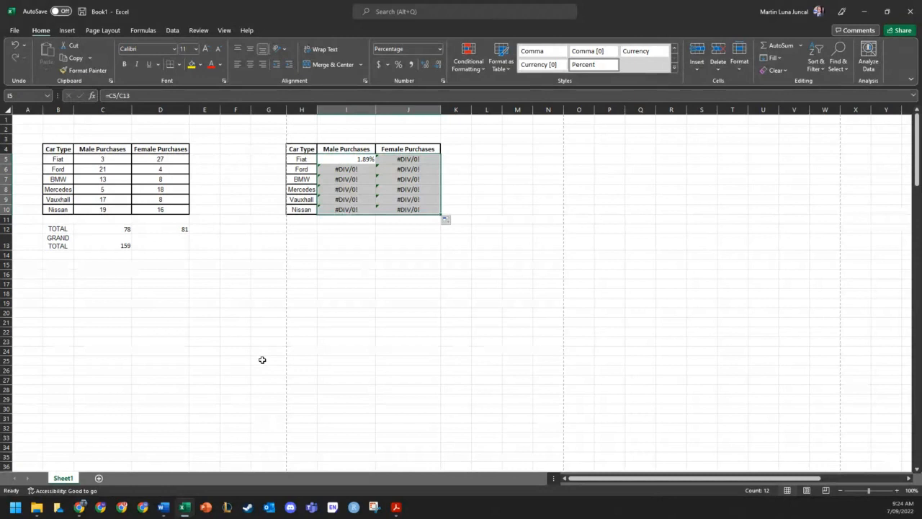
click(382, 267)
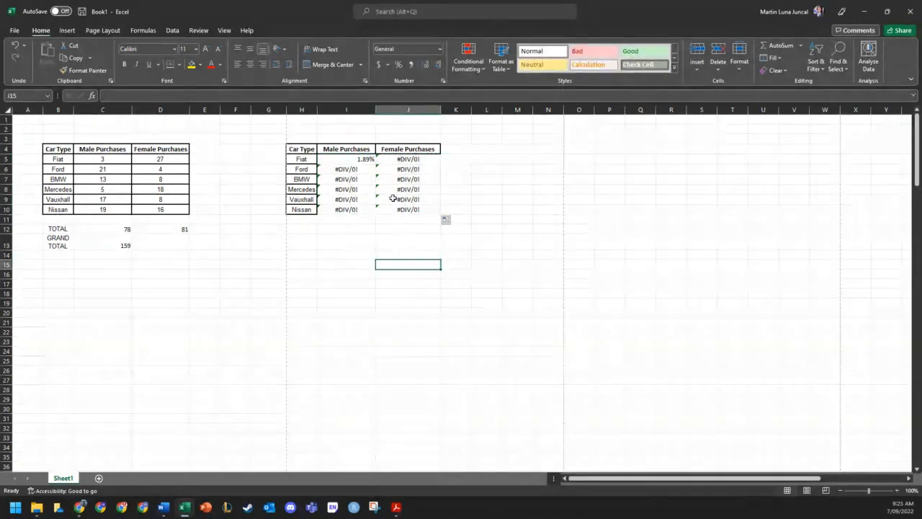
Check several female share cells in column J and compare them with the totals in rows 12 and 13
click(396, 159)
click(393, 179)
click(385, 200)
click(366, 239)
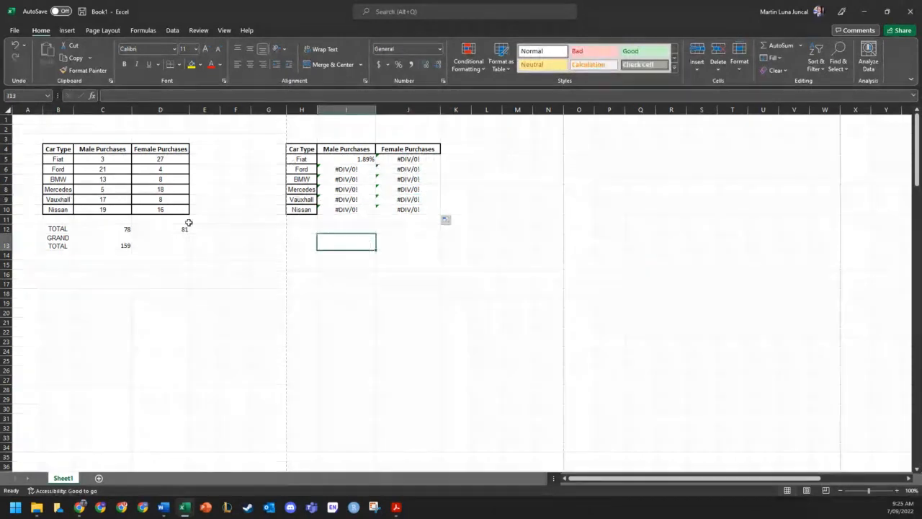
drag(116, 243, 222, 230)
click(331, 305)
click(402, 255)
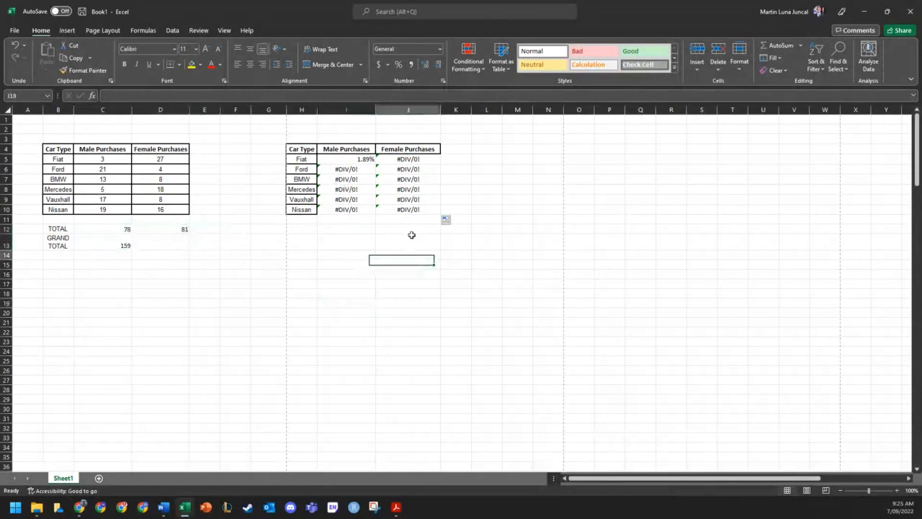
Examine which cells the copied formulas in J5 and I6 reference and leave them unedited
click(392, 157)
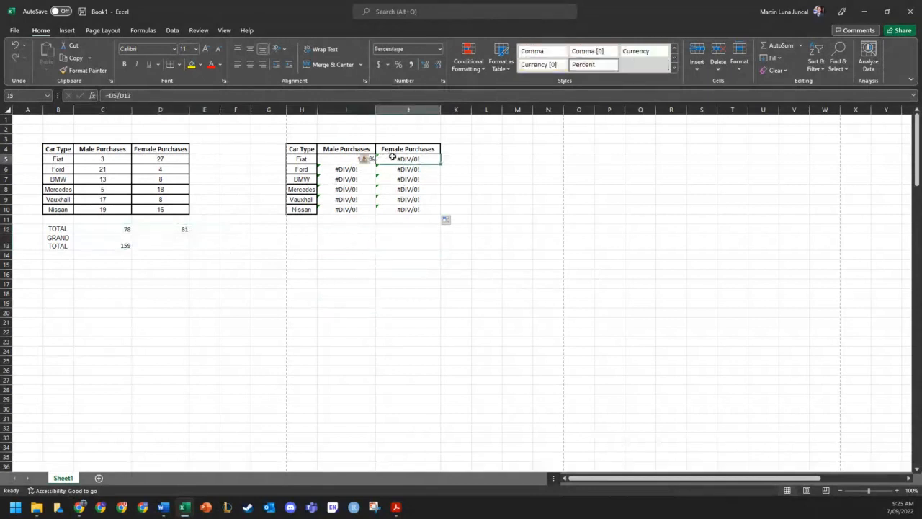
click(138, 95)
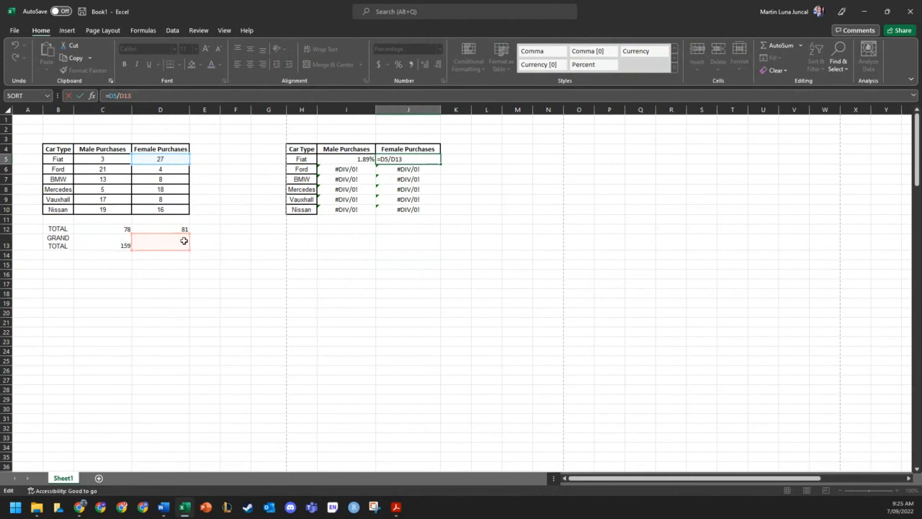
click(362, 264)
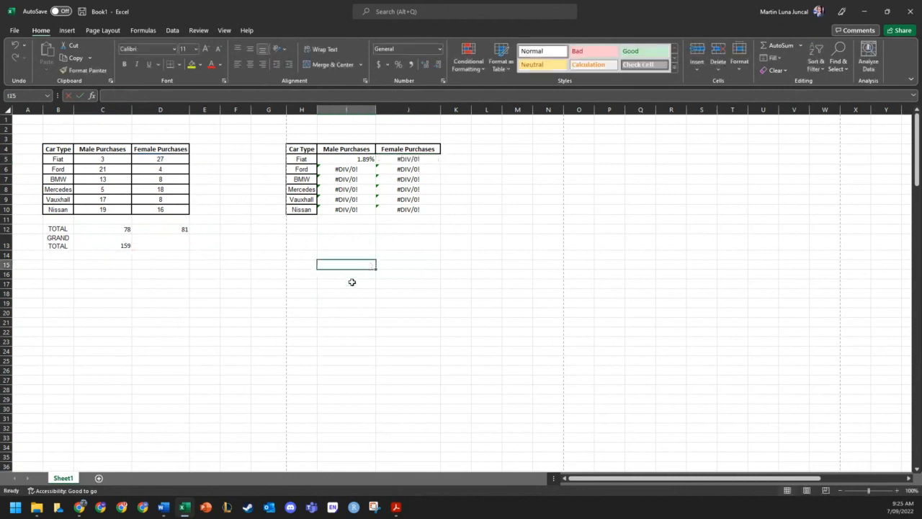
click(355, 169)
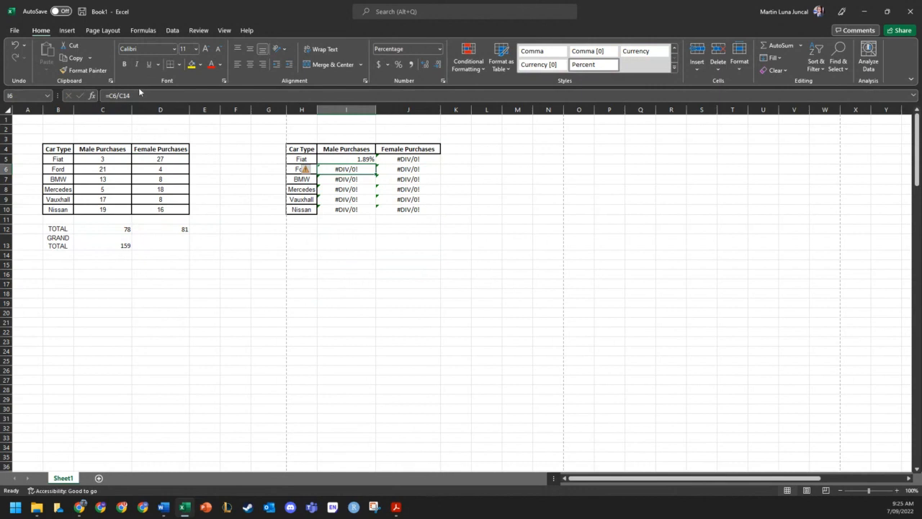
key(F2)
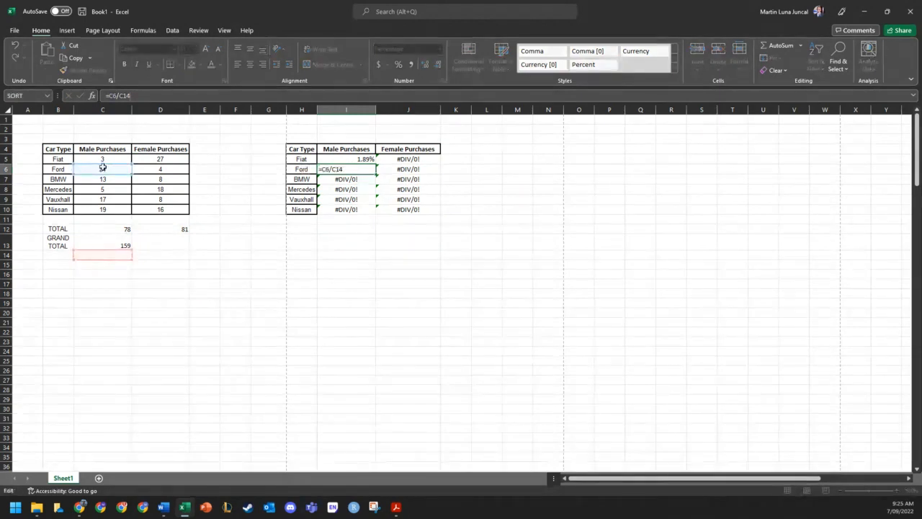
click(448, 285)
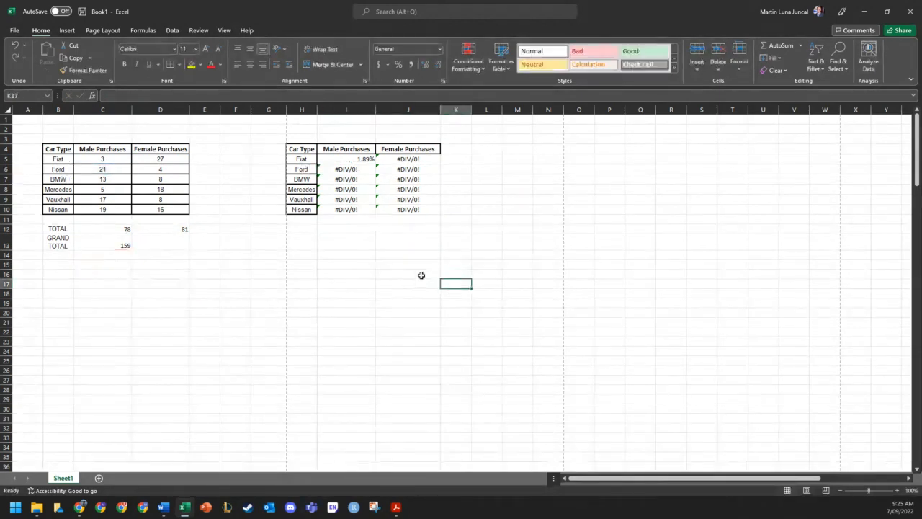
Recheck the formulas next to Fiat and undo the fill across the share table
click(360, 158)
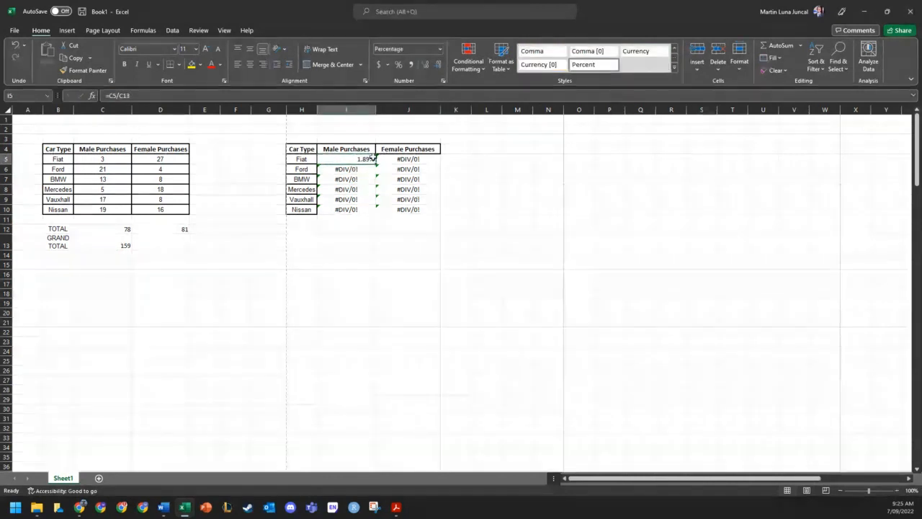
key(Down)
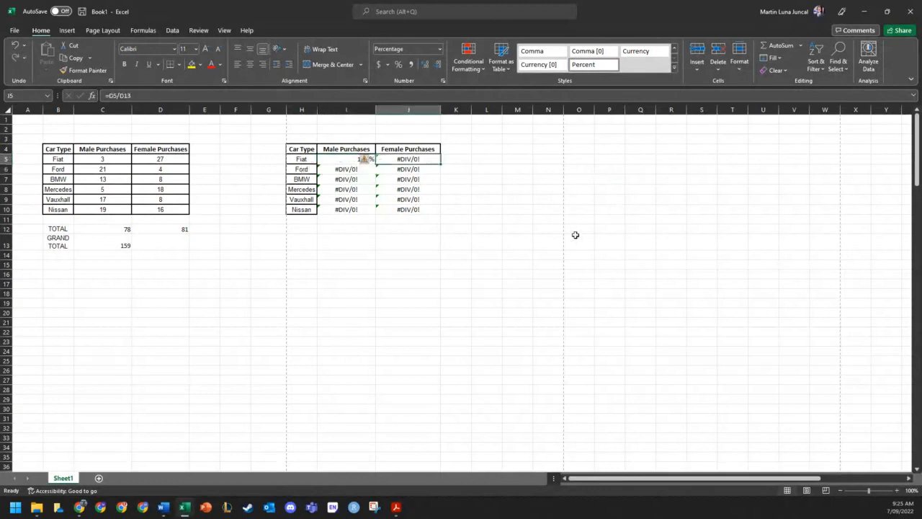
key(ctrl+z)
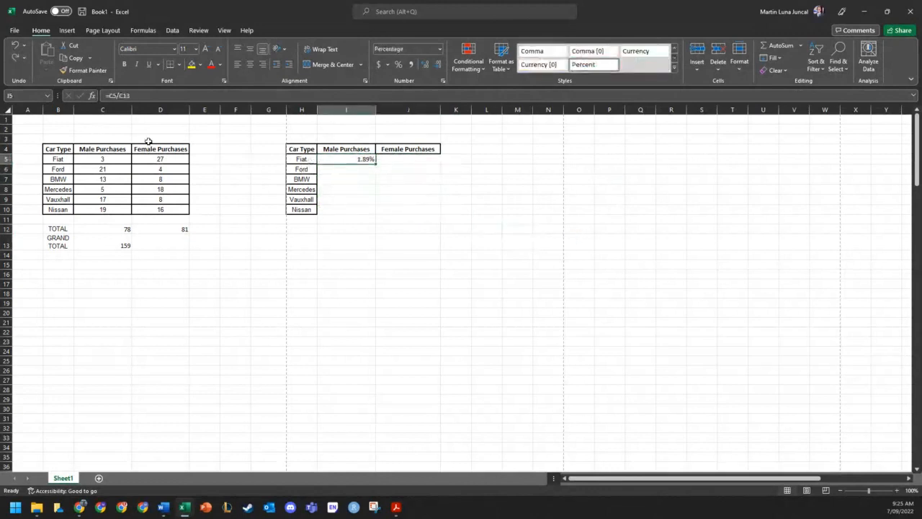
Make the grand total reference in I5 absolute so the formula reads =C5/$C$13
click(134, 96)
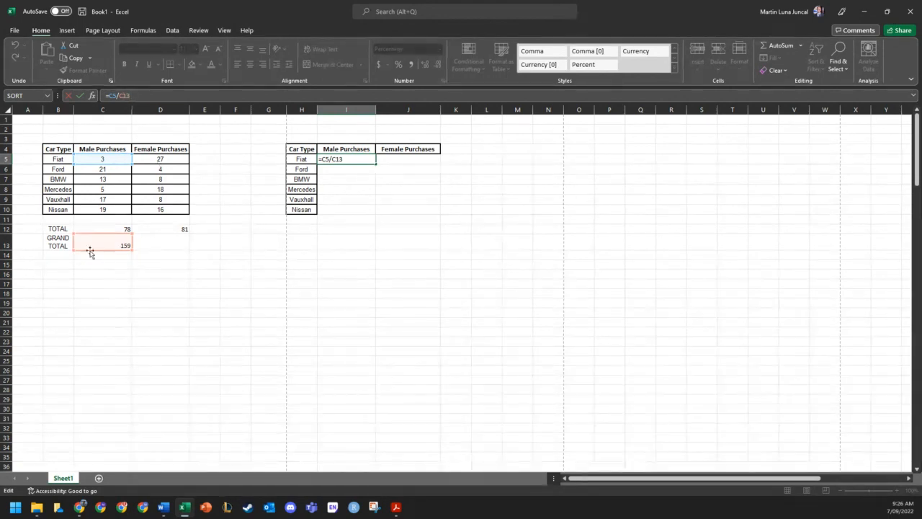
key(F4)
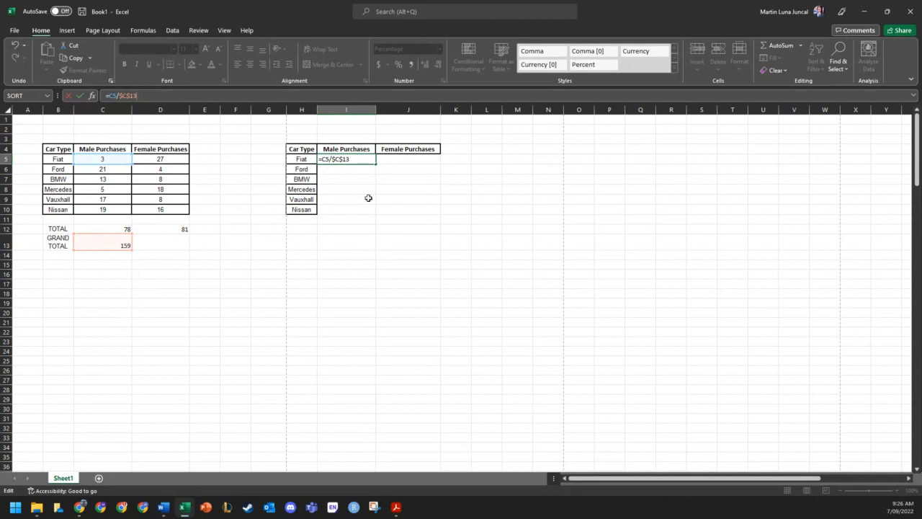
key(Return)
click(368, 159)
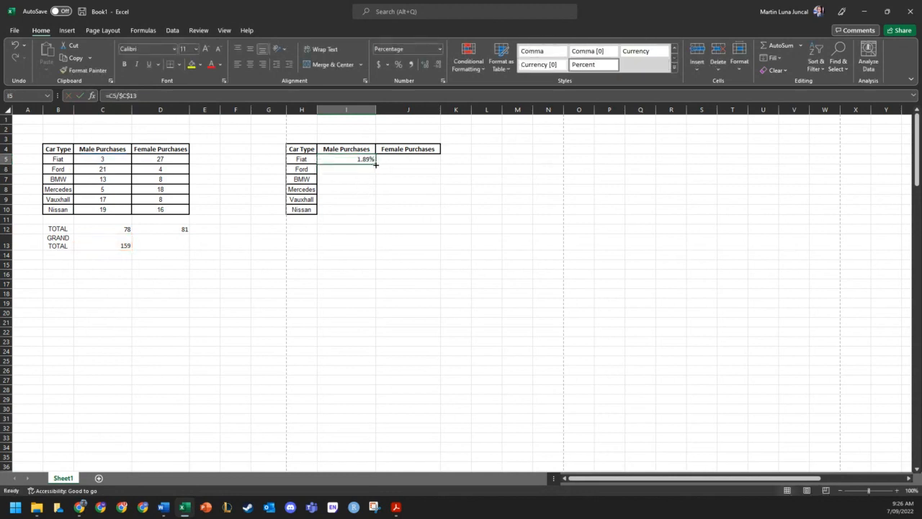
Fill the formula from I5 across I5:J10 and select the range to check the sum of the percentages
drag(376, 165, 438, 214)
click(481, 303)
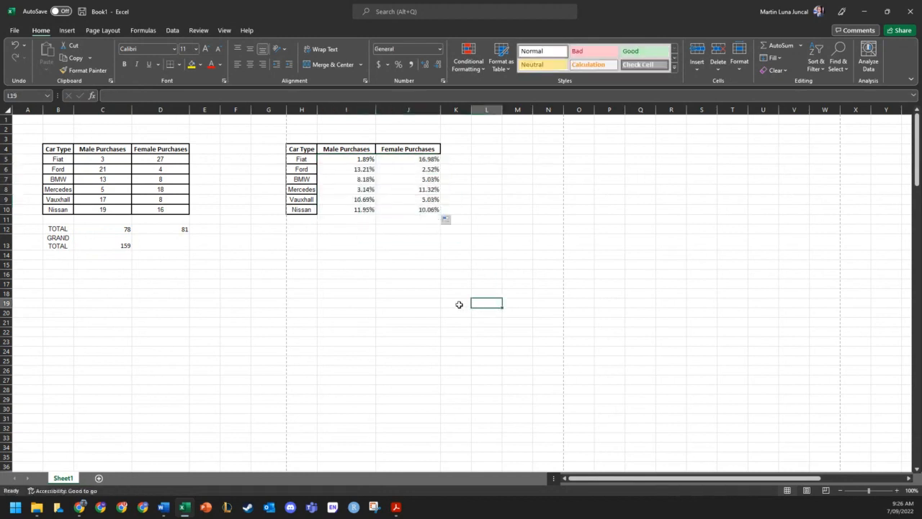
drag(358, 160, 386, 210)
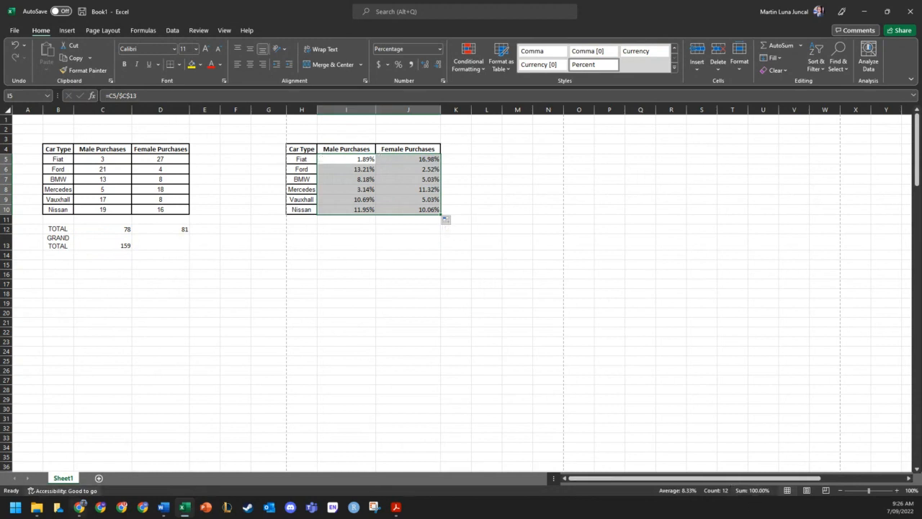
click(422, 352)
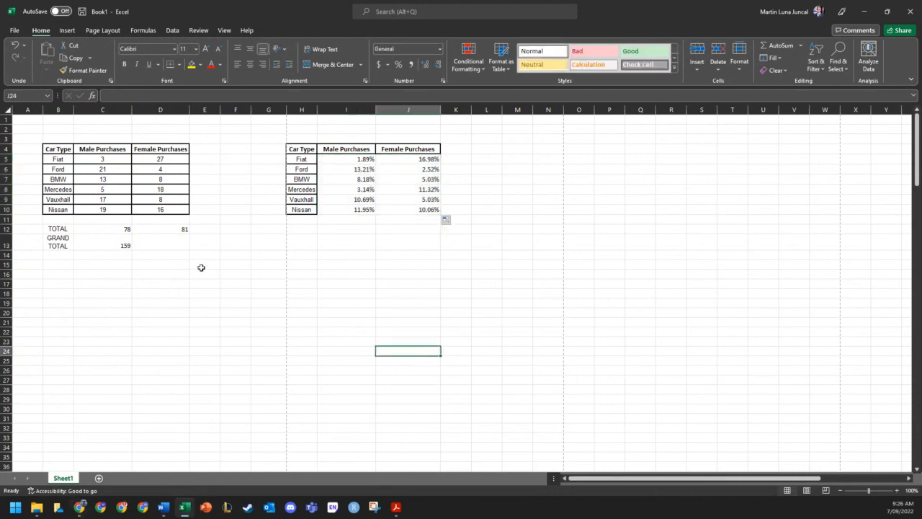
drag(360, 159, 425, 209)
click(579, 179)
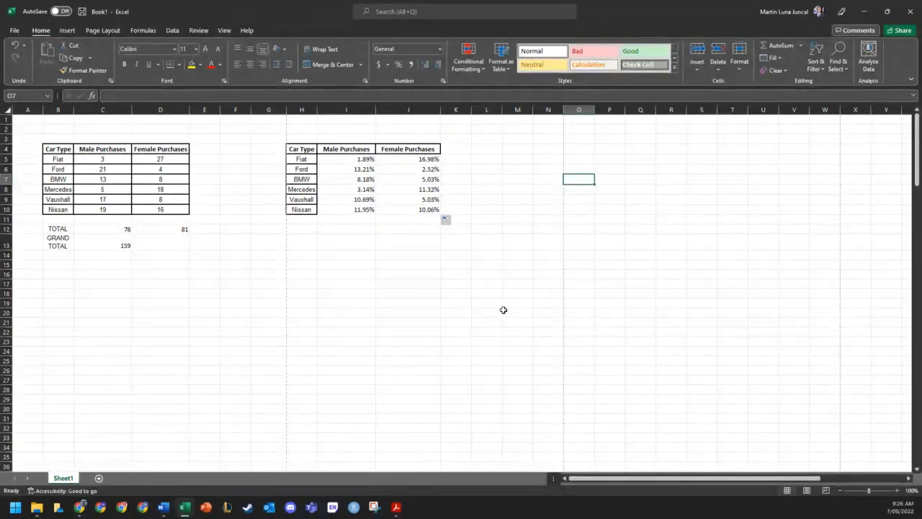
Insert an empty 2-D clustered column chart from a blank cell and place it beside the percentage table
click(411, 291)
click(511, 222)
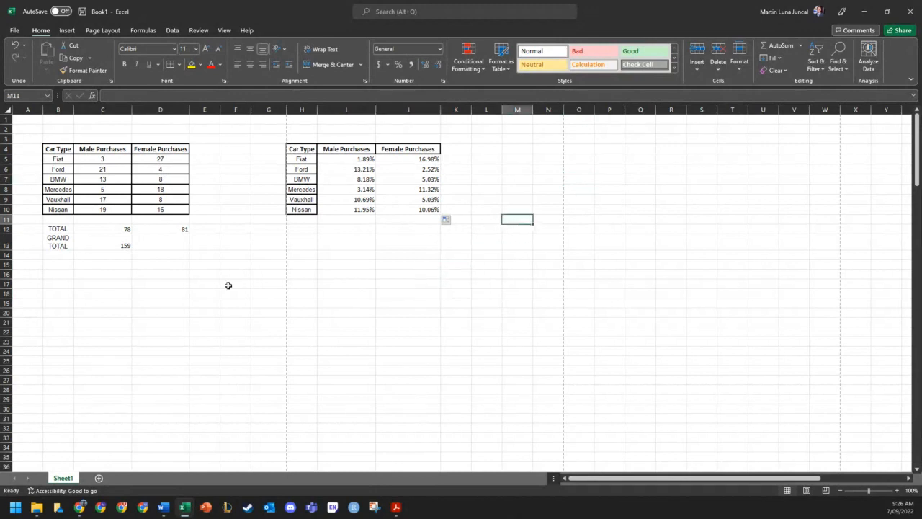
click(351, 252)
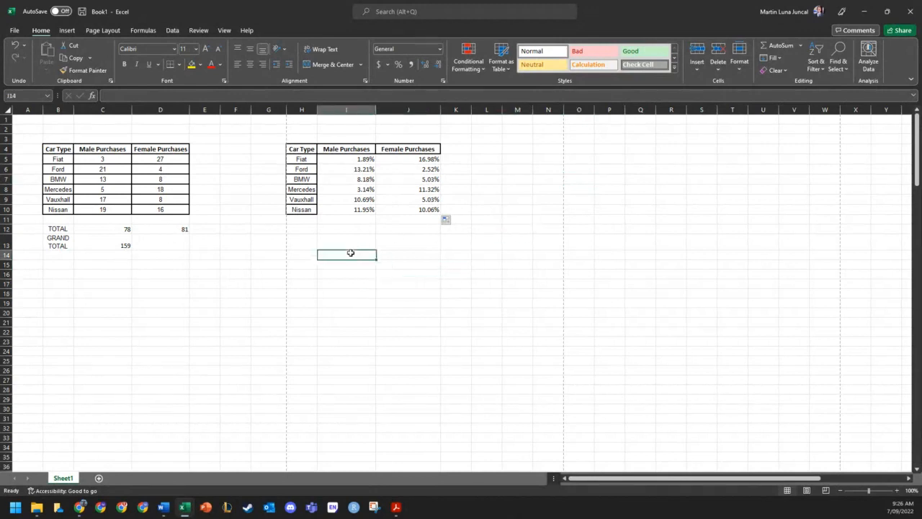
click(67, 30)
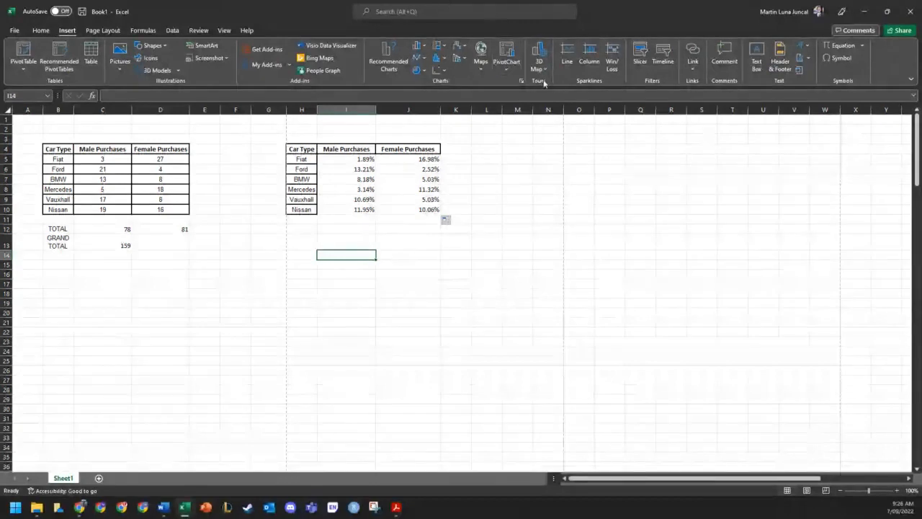
click(422, 49)
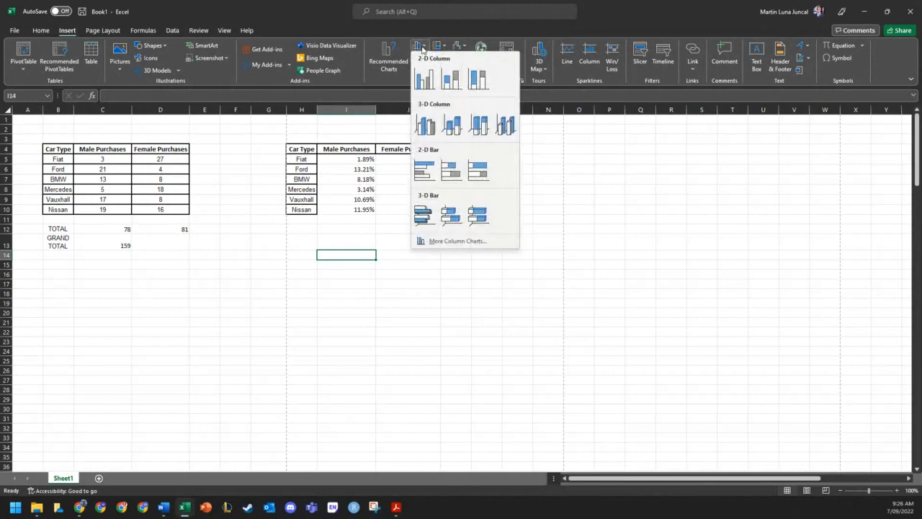
click(426, 78)
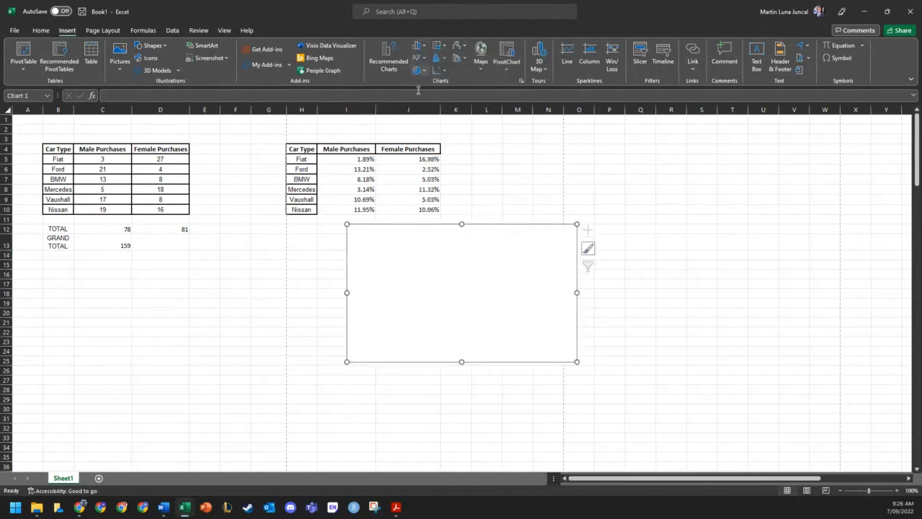
drag(408, 256, 561, 167)
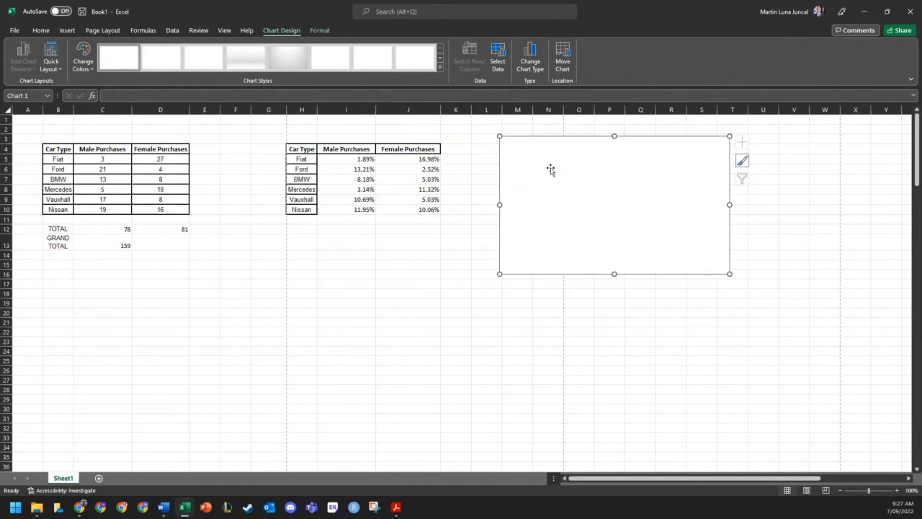
Add a data series to the empty chart with the male purchase percentages in I5:I10 as its values
right_click(550, 170)
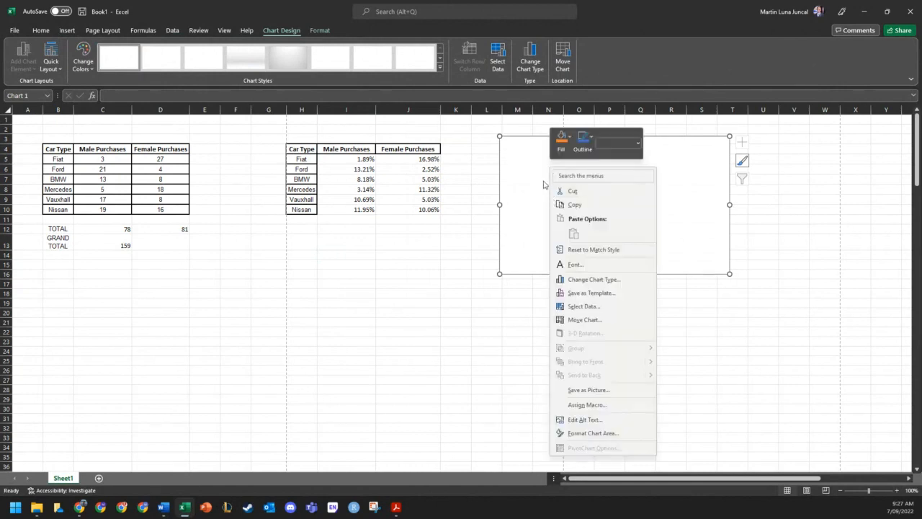
click(588, 306)
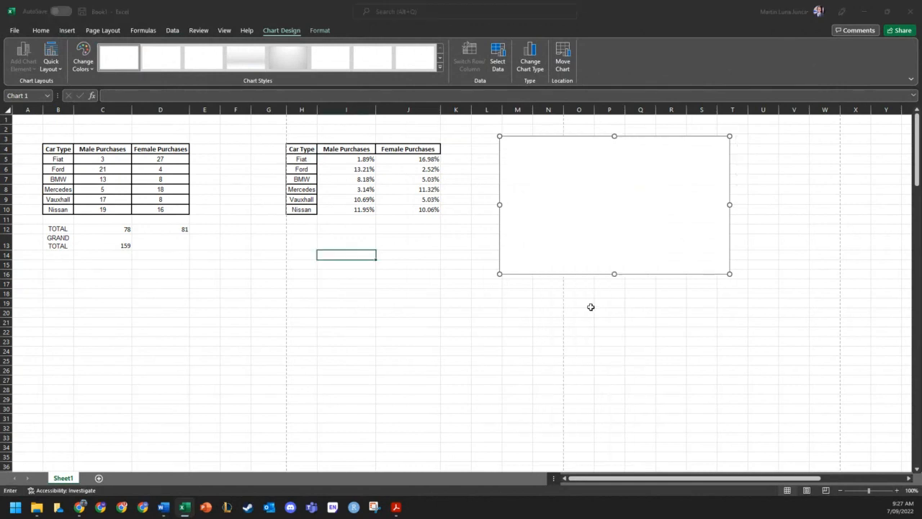
drag(403, 236, 724, 174)
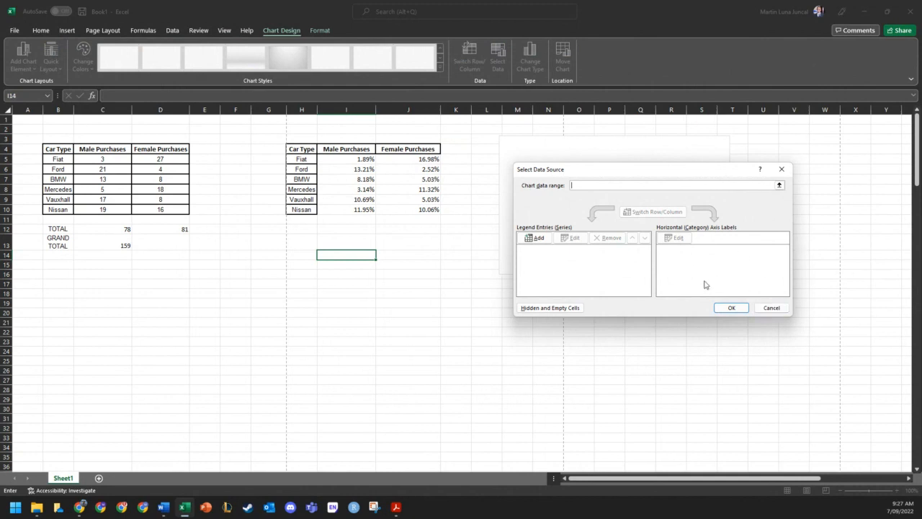
click(548, 240)
drag(310, 318, 201, 315)
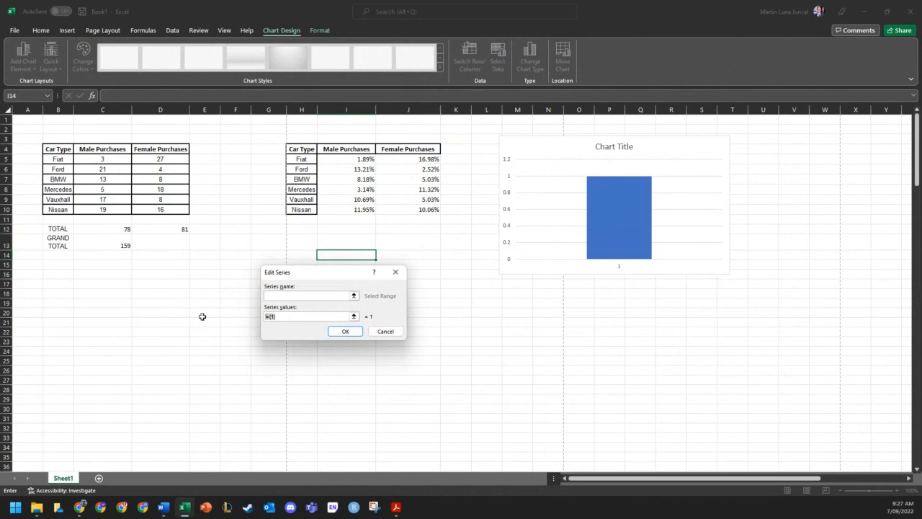
key(BackSpace)
click(354, 316)
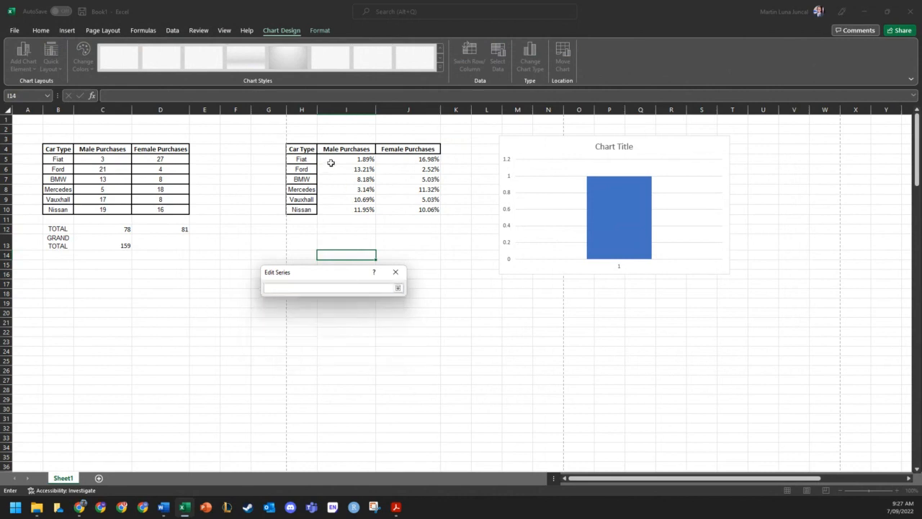
drag(343, 159, 346, 188)
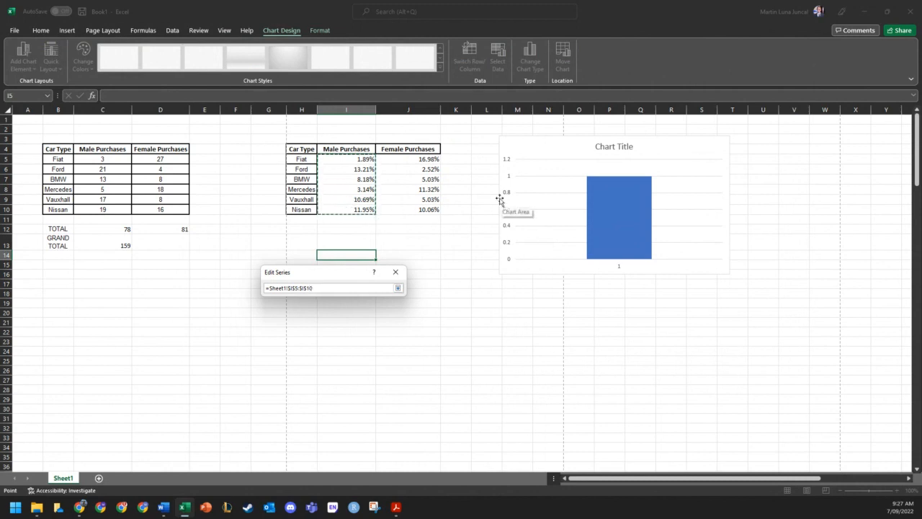
key(Return)
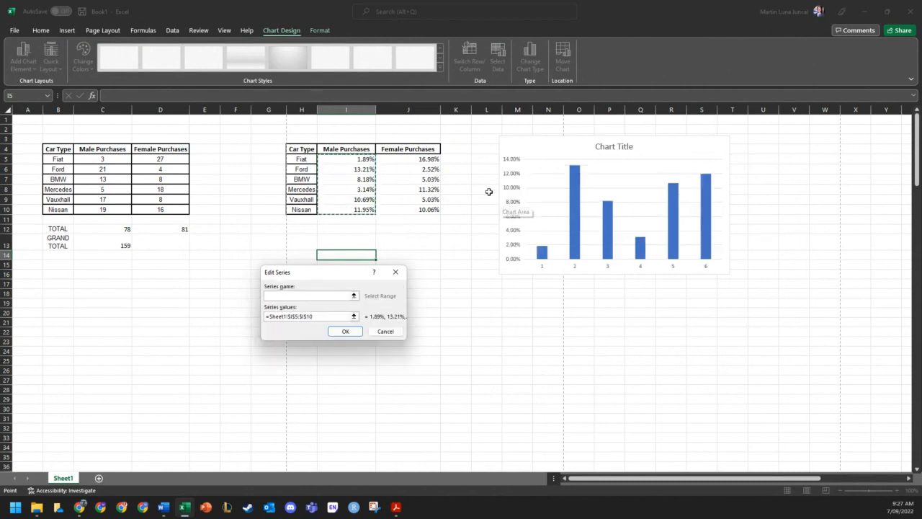
Name the series from the Male Purchases header in cell I4 and accept the series
click(354, 296)
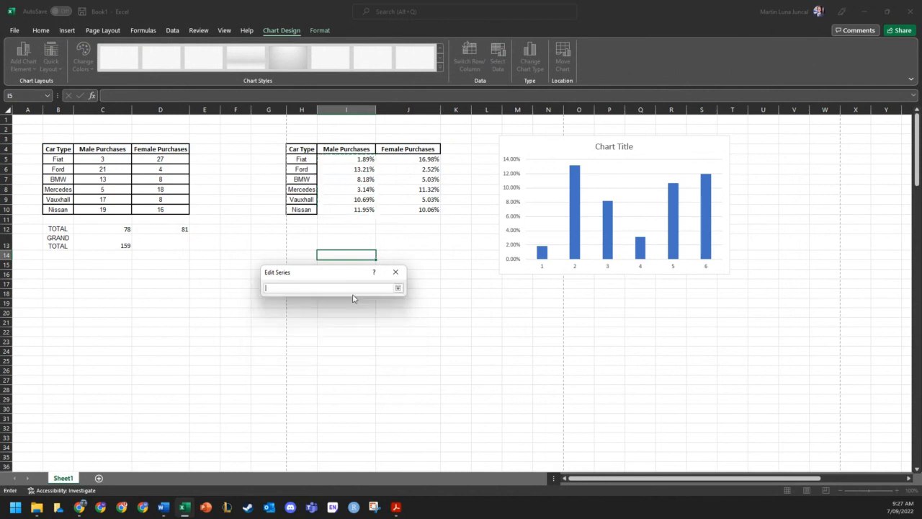
click(356, 149)
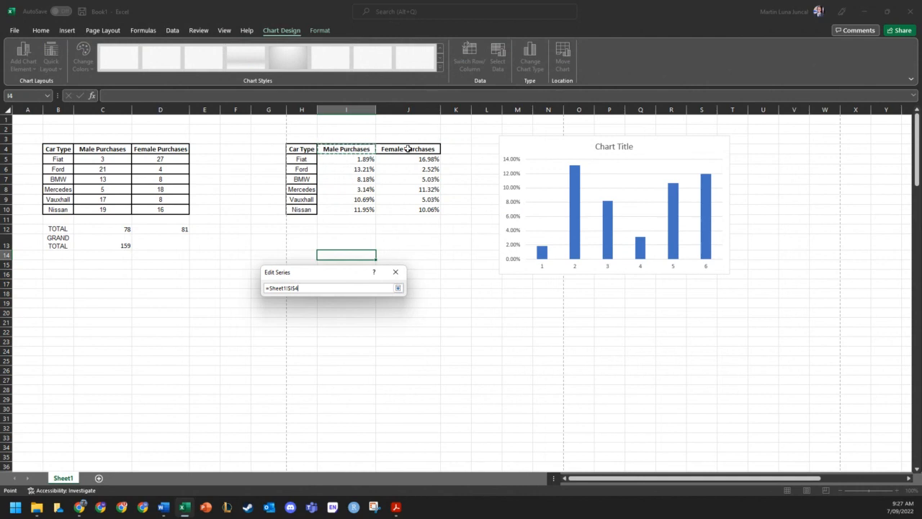
key(Return)
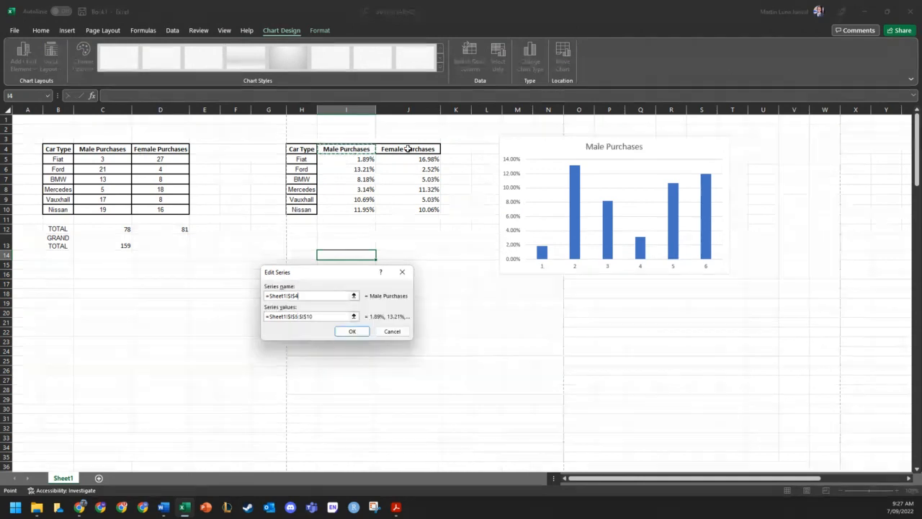
click(352, 331)
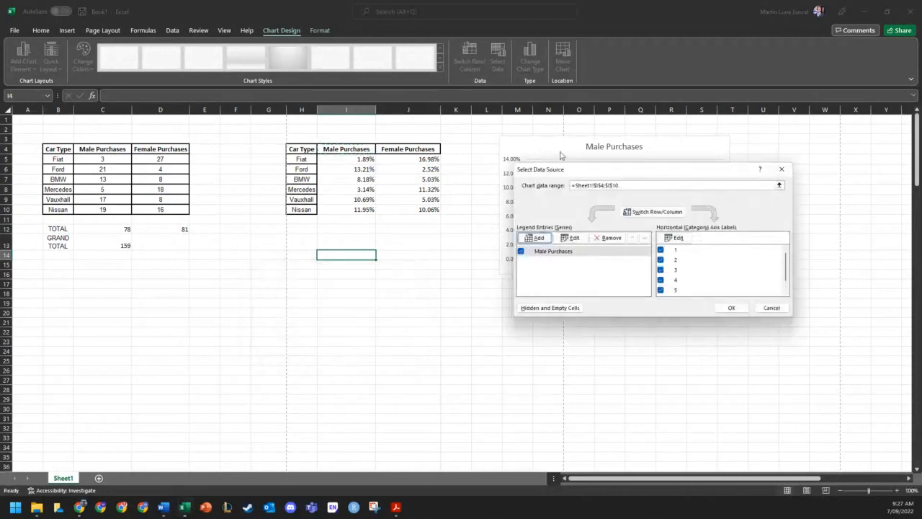
Set the chart's horizontal axis labels to the car types in H5:H10
drag(607, 162, 252, 203)
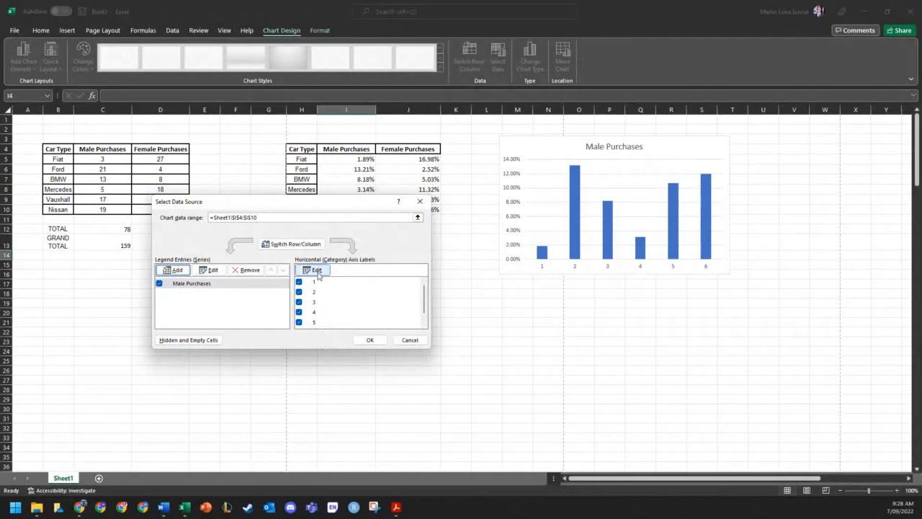
drag(325, 201, 348, 283)
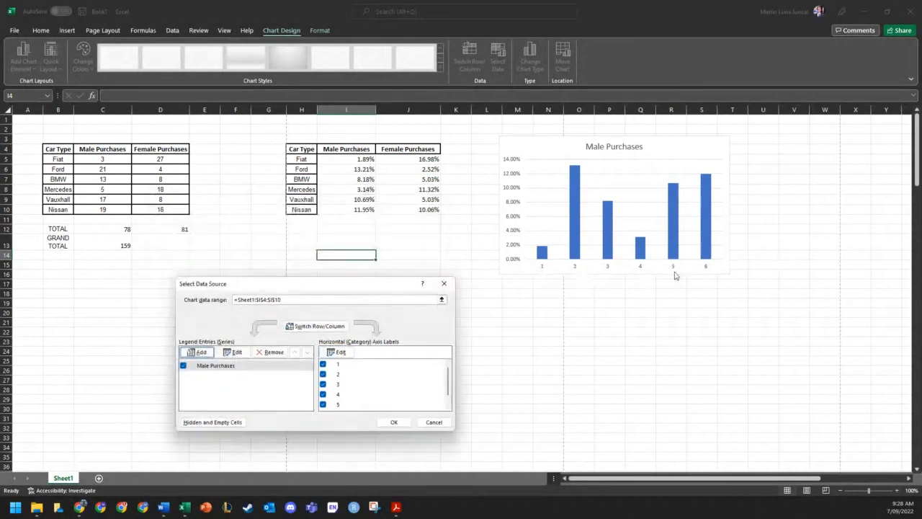
click(337, 352)
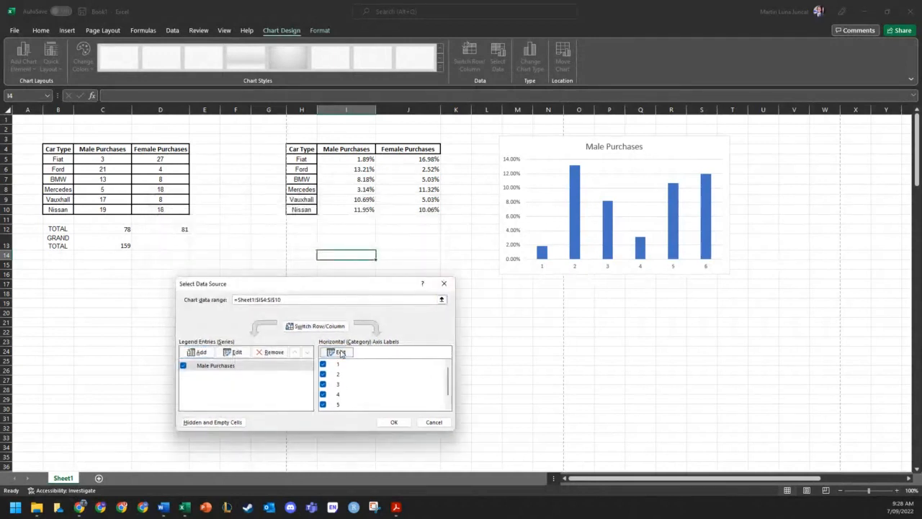
click(356, 308)
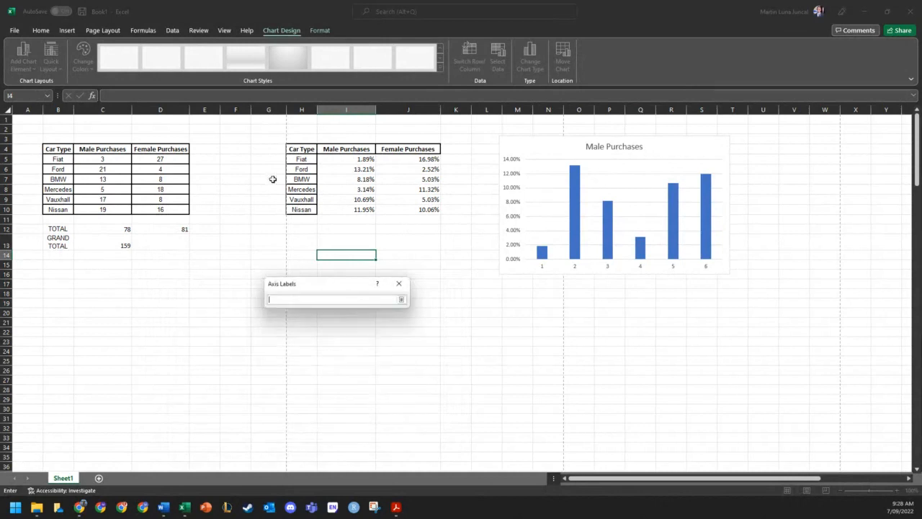
drag(308, 156, 301, 209)
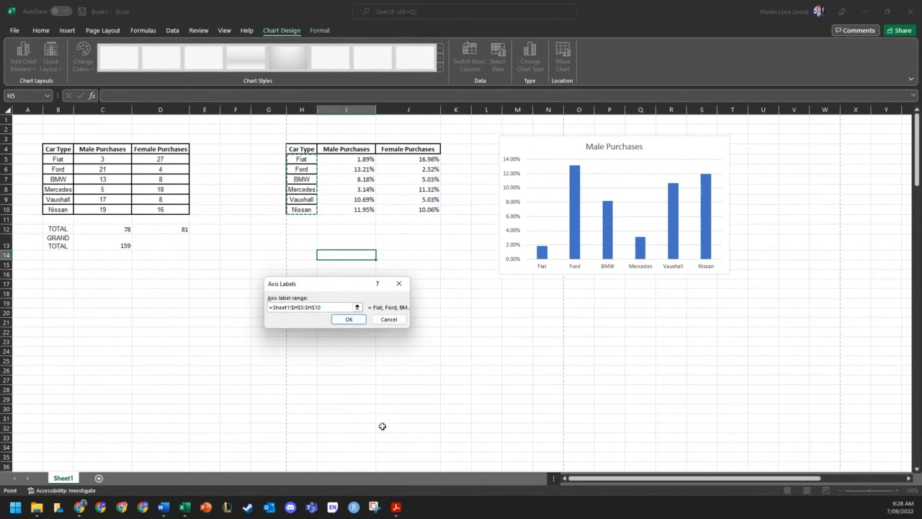
click(349, 319)
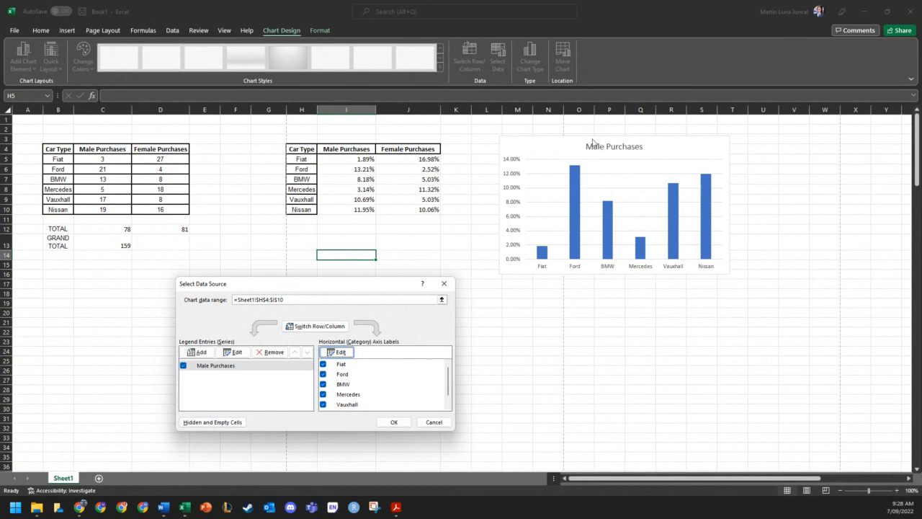
Add a second series named from the Female Purchases header in J4 with the values in J5:J10
drag(285, 286, 324, 268)
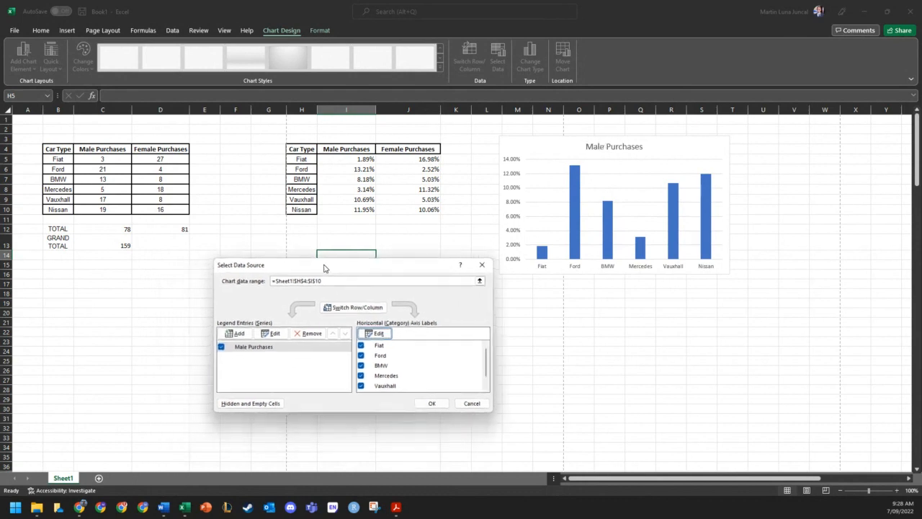
click(231, 337)
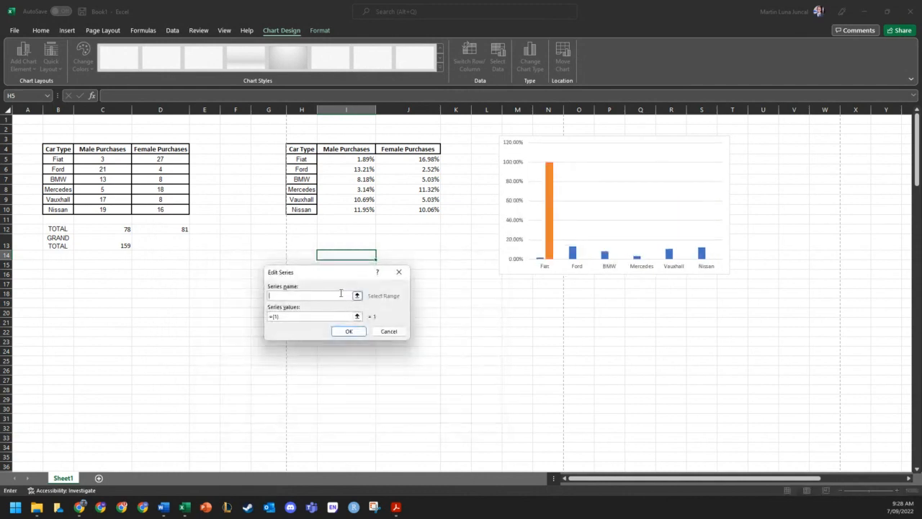
click(408, 149)
click(356, 316)
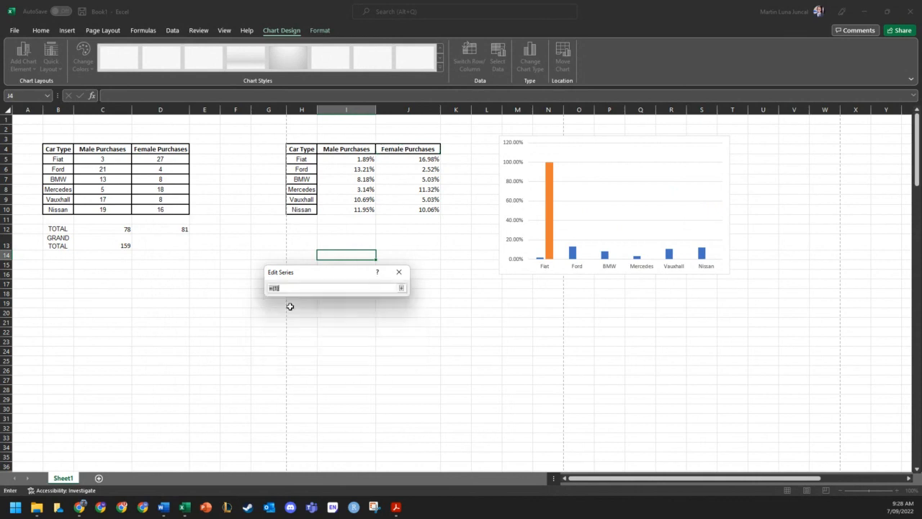
drag(428, 159, 429, 209)
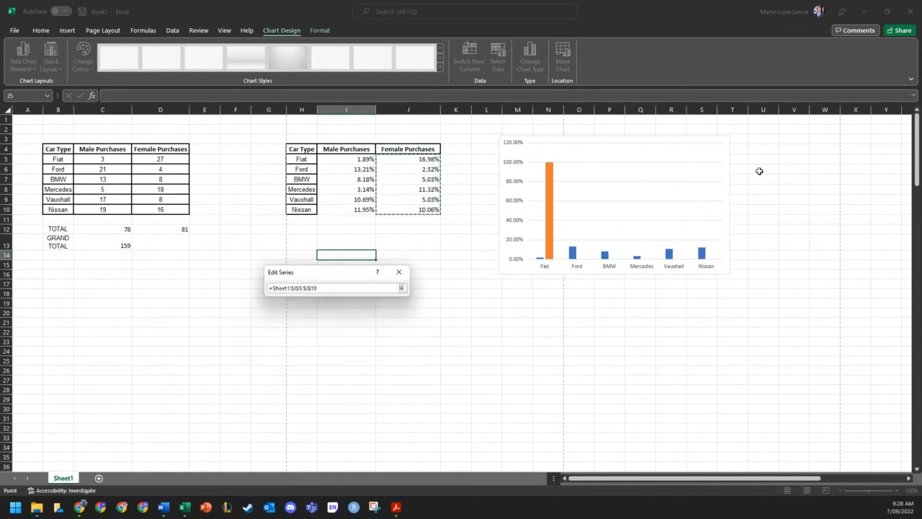
key(Return)
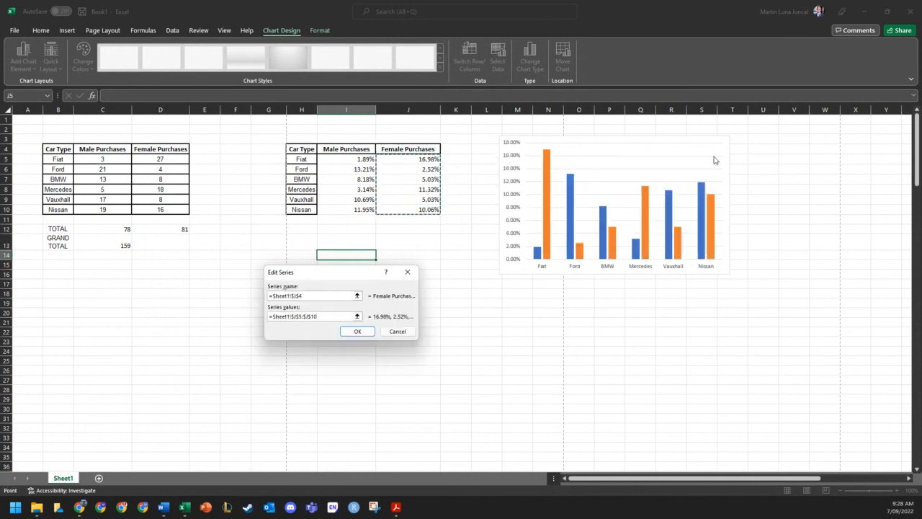
click(357, 331)
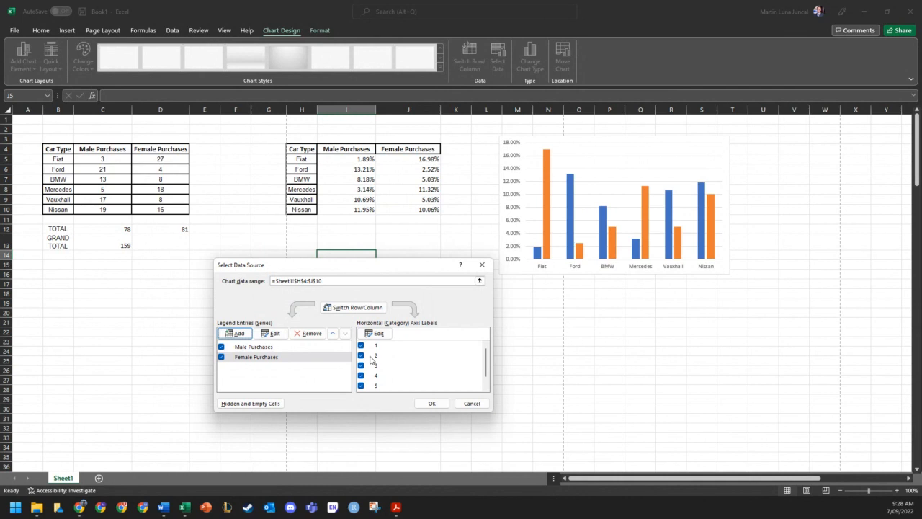
Accept the chart's data source with both series included and move the chart directly below the percentage table
click(221, 348)
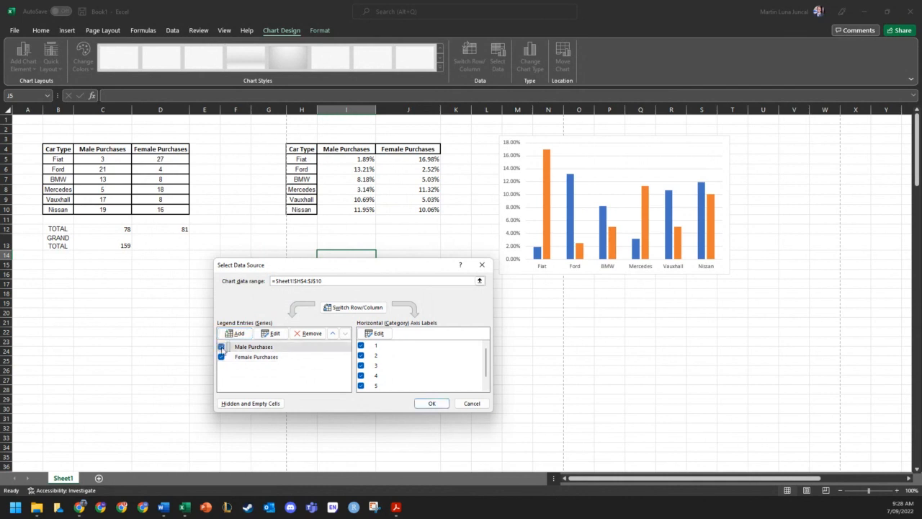
click(221, 346)
click(425, 403)
click(586, 342)
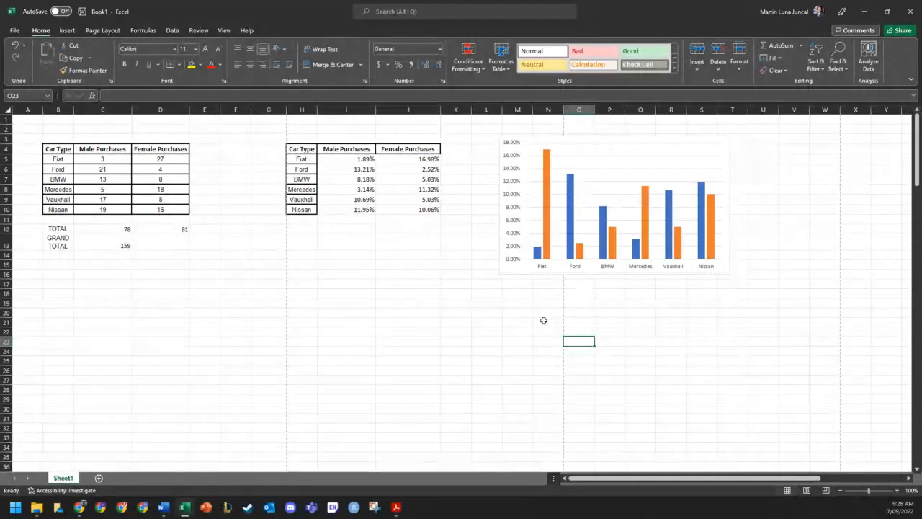
drag(727, 225, 520, 309)
click(678, 302)
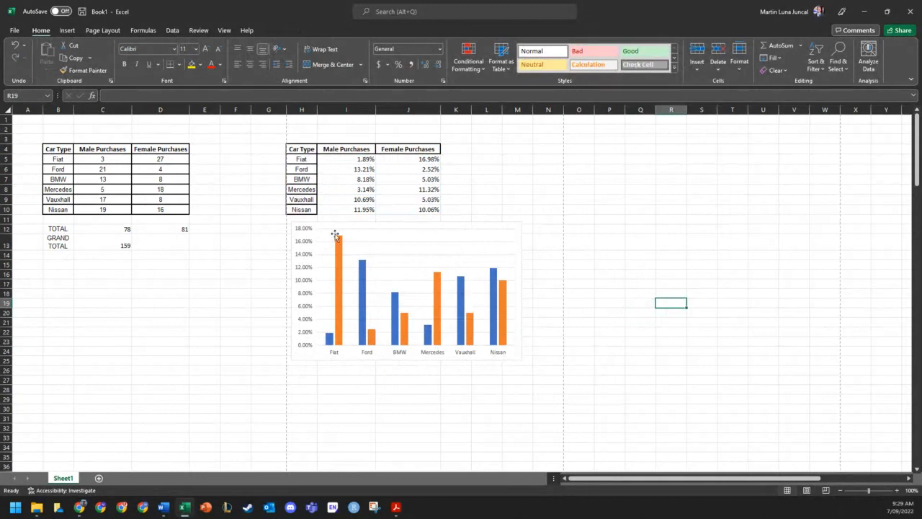
Add a primary horizontal axis title to the column chart
mouse_move(459, 321)
click(519, 231)
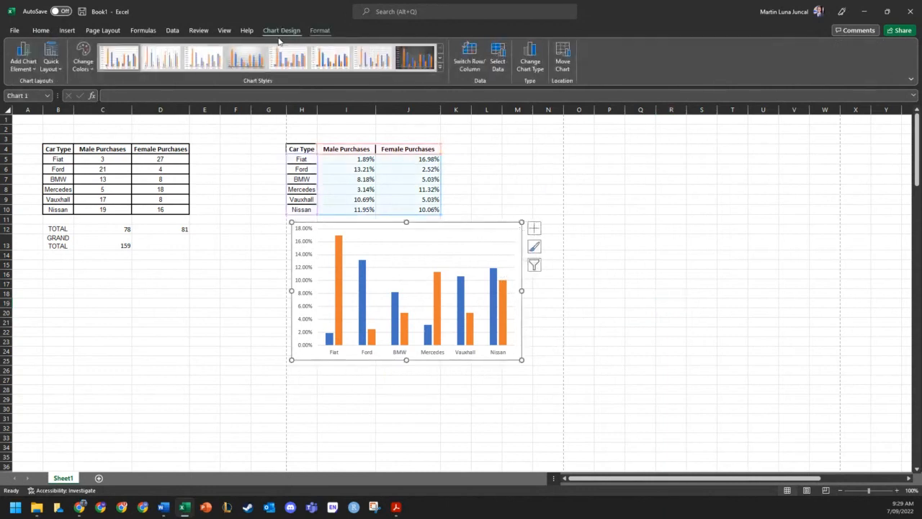
click(30, 67)
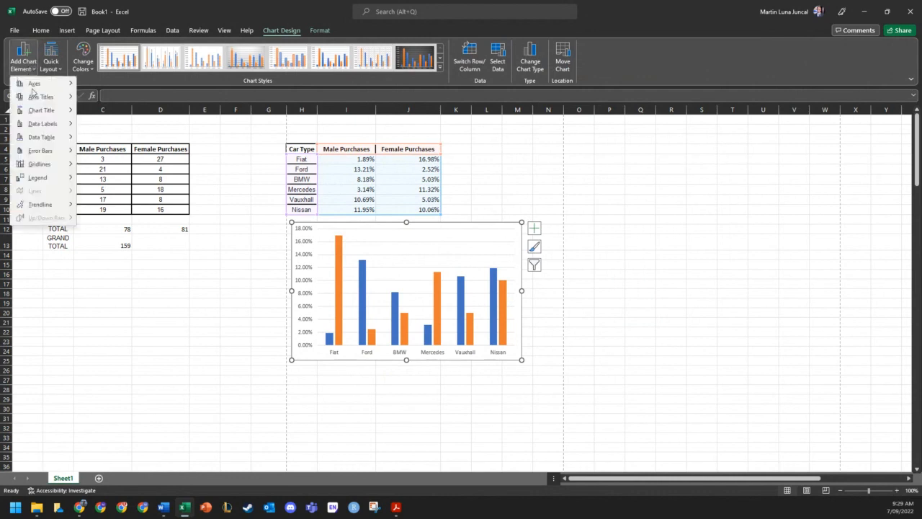
mouse_move(36, 96)
click(119, 101)
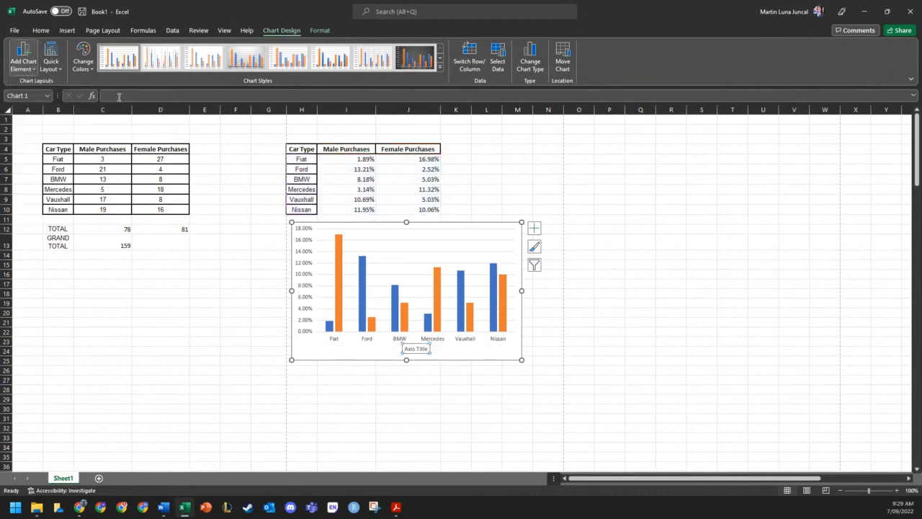
Add a primary vertical axis title and change the horizontal axis title's text to "Car Type"
click(15, 62)
click(119, 122)
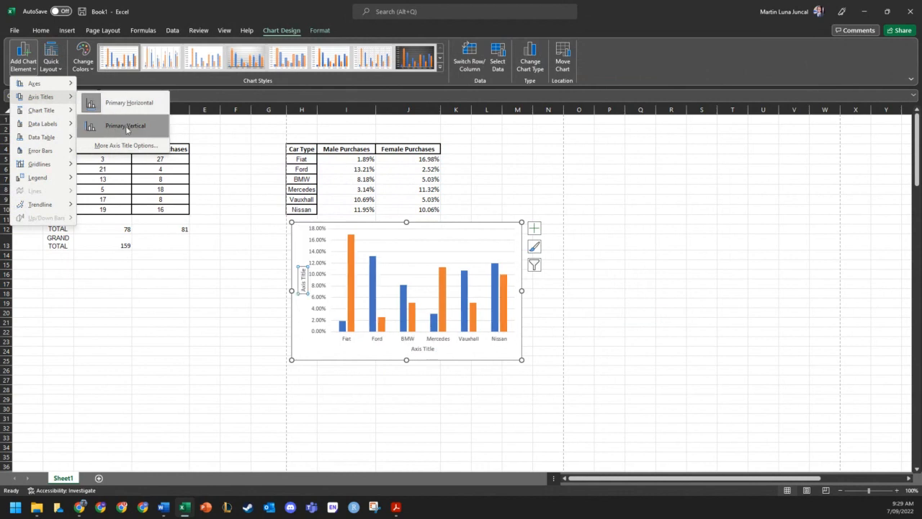
double_click(420, 349)
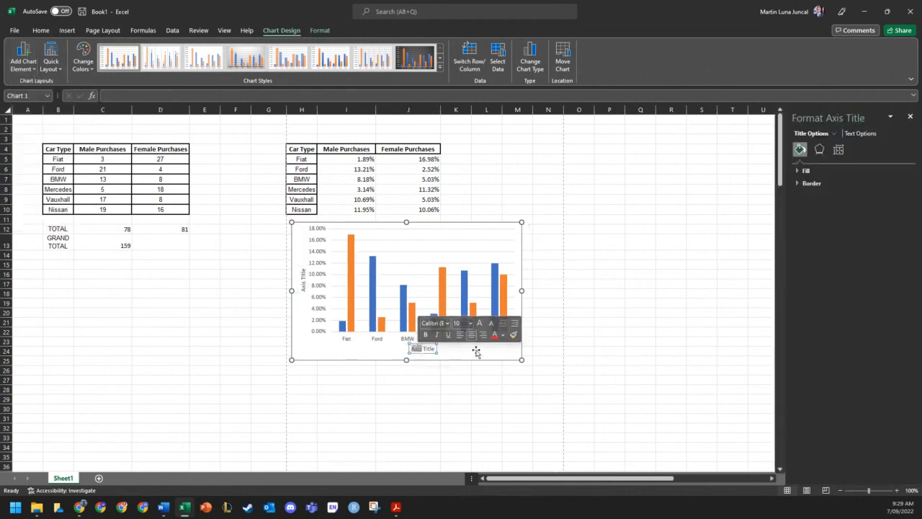
triple_click(420, 350)
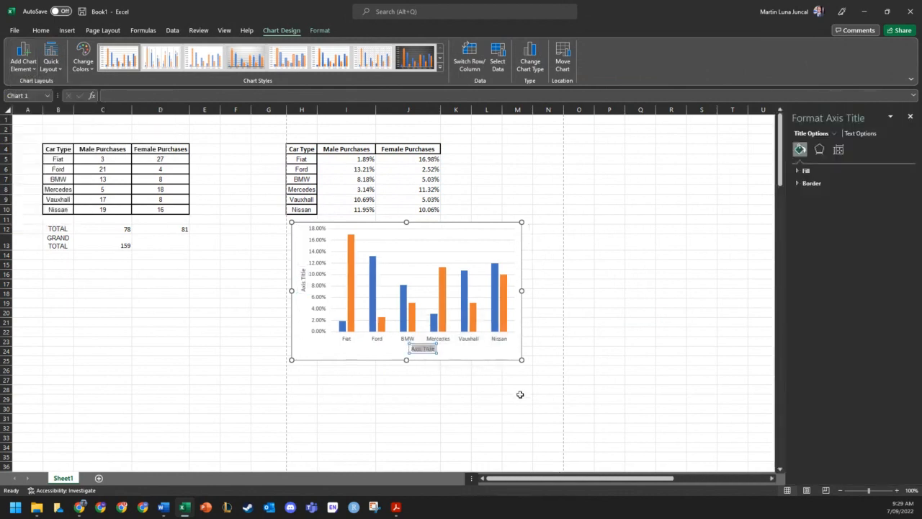
text(Car Type)
Change the vertical axis title's text to "Percentage" and shift it slightly away from the axis labels
double_click(303, 274)
triple_click(303, 274)
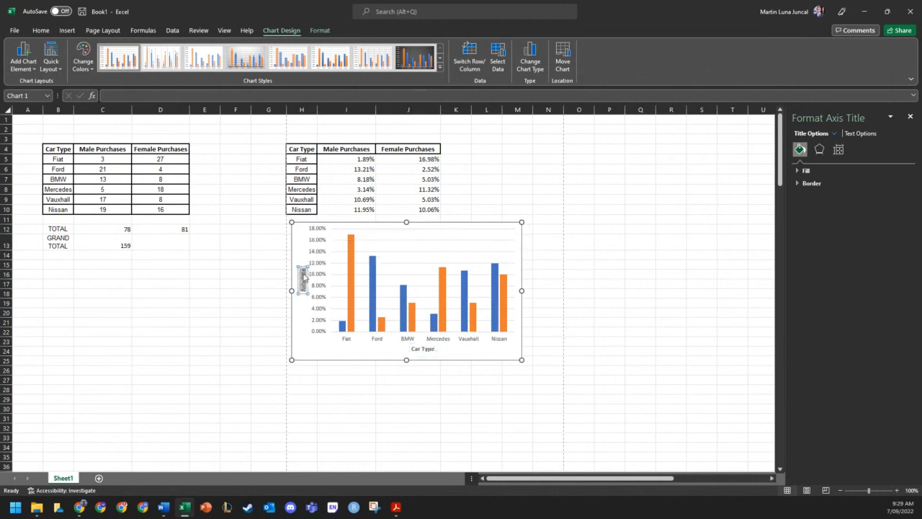
text(Percentage)
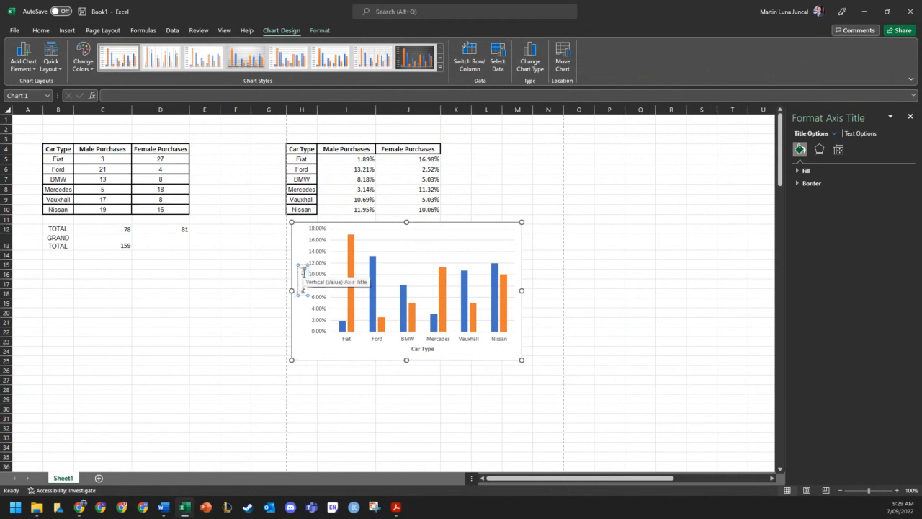
click(578, 264)
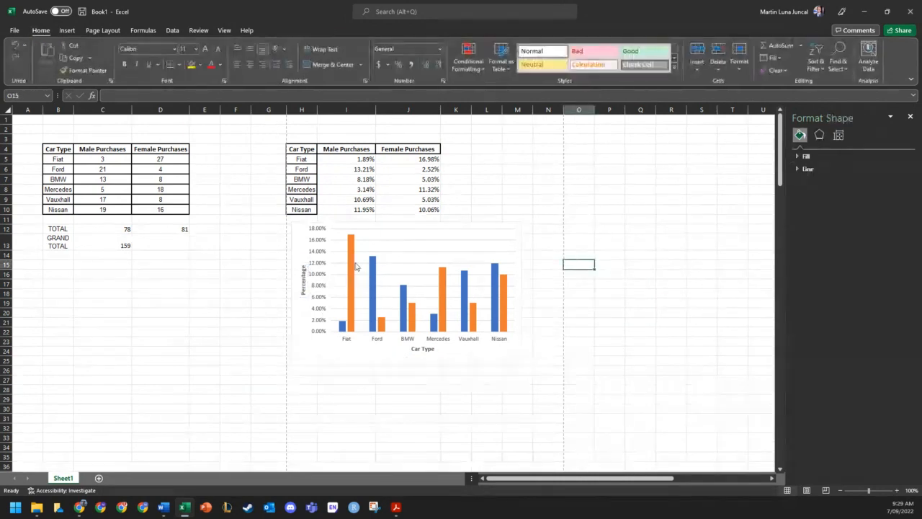
click(303, 270)
click(351, 264)
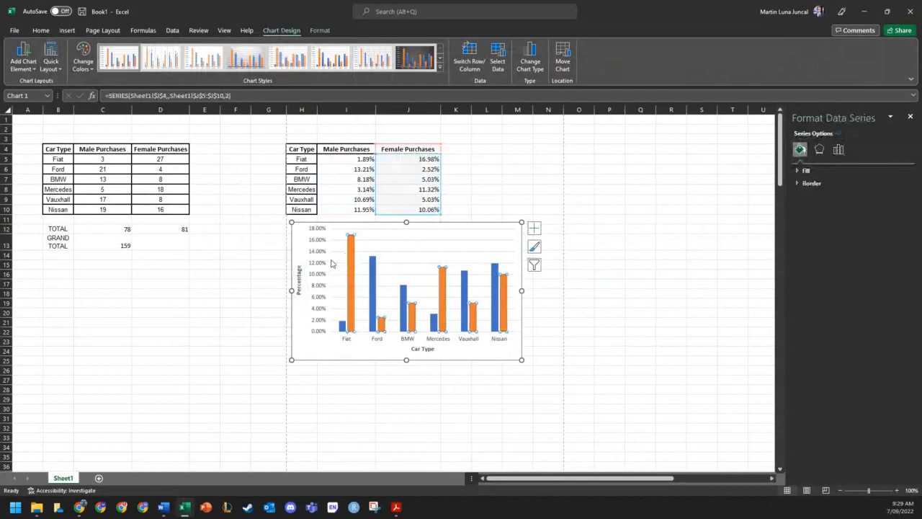
click(351, 264)
click(428, 263)
click(609, 254)
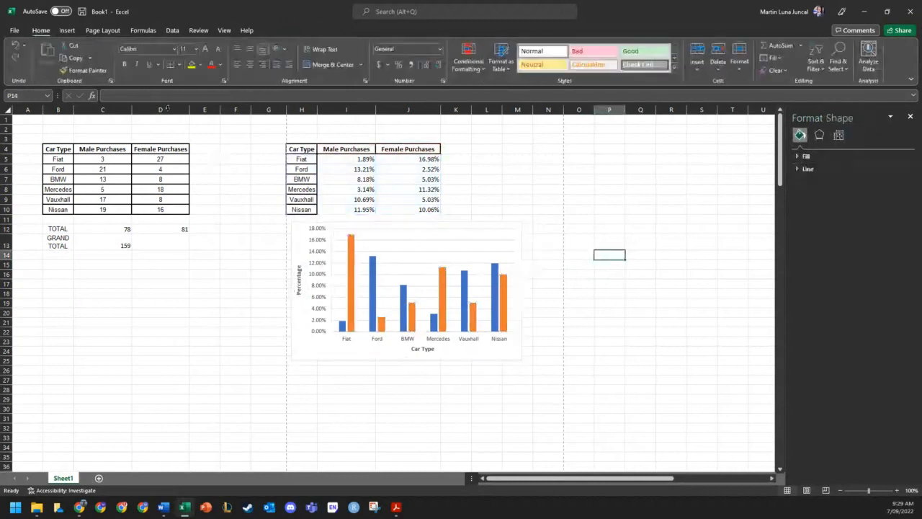
Add a legend on the right side of the chart
click(403, 281)
click(353, 345)
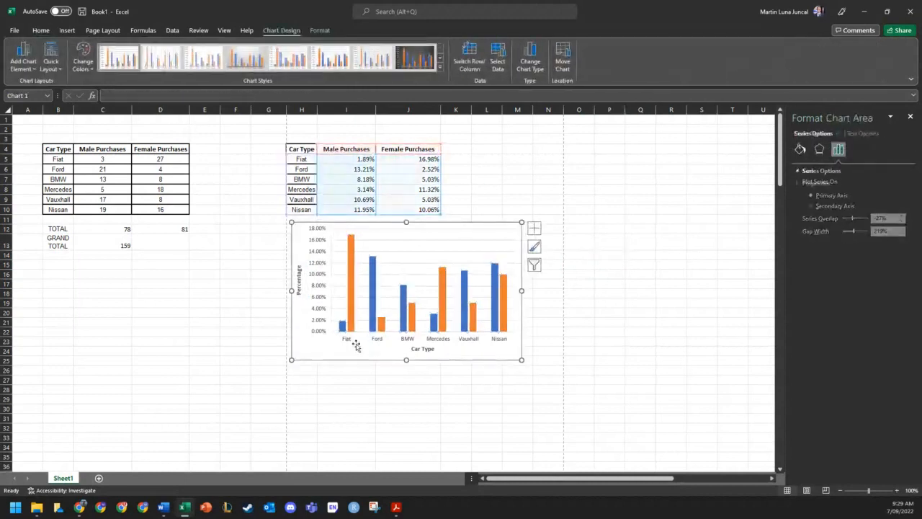
click(23, 58)
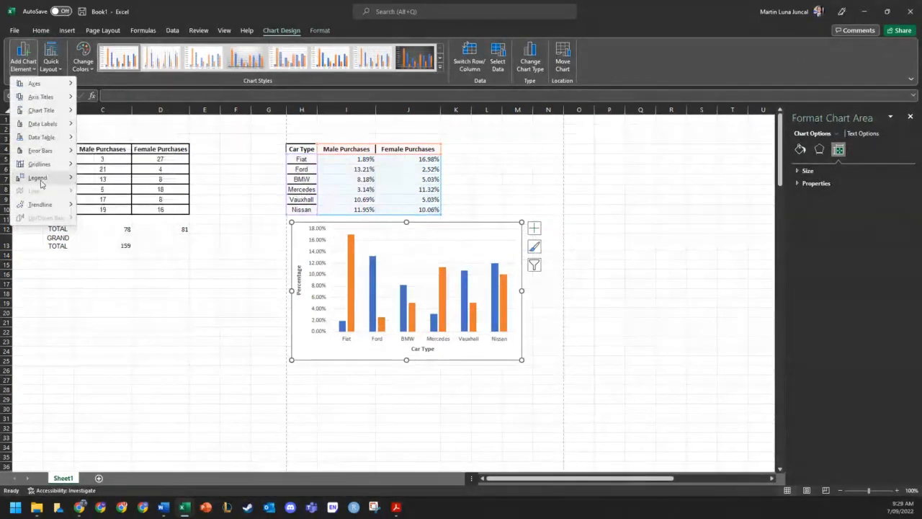
mouse_move(43, 178)
click(112, 206)
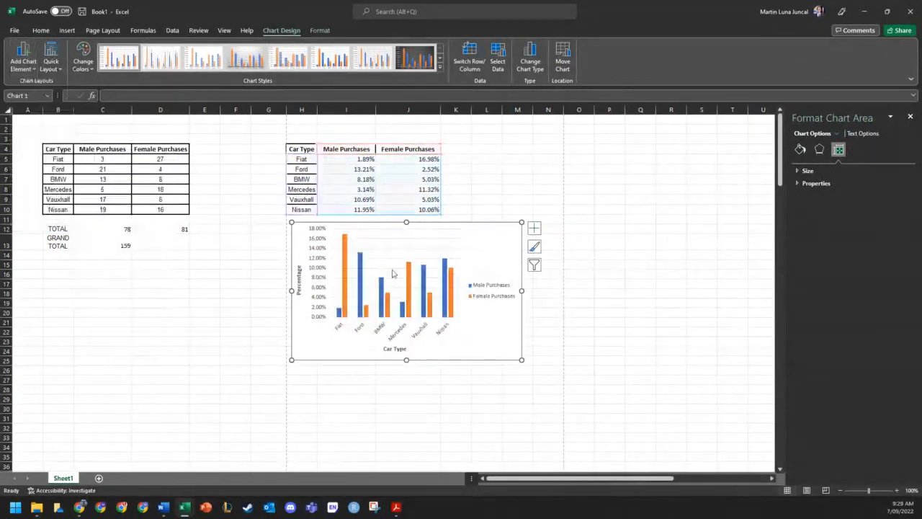
Move the legend over the upper part of the plot and widen the plot area to nearly the chart's right edge
click(497, 286)
drag(497, 287, 447, 242)
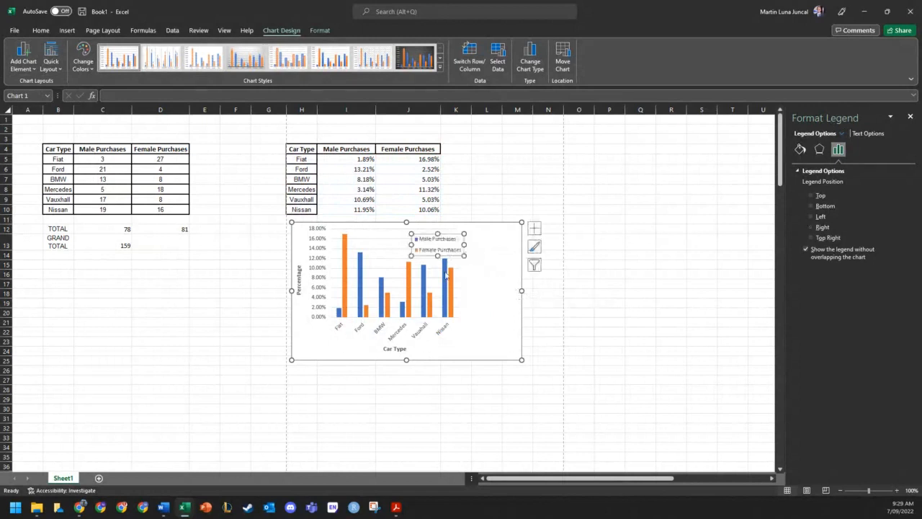
click(447, 272)
click(460, 272)
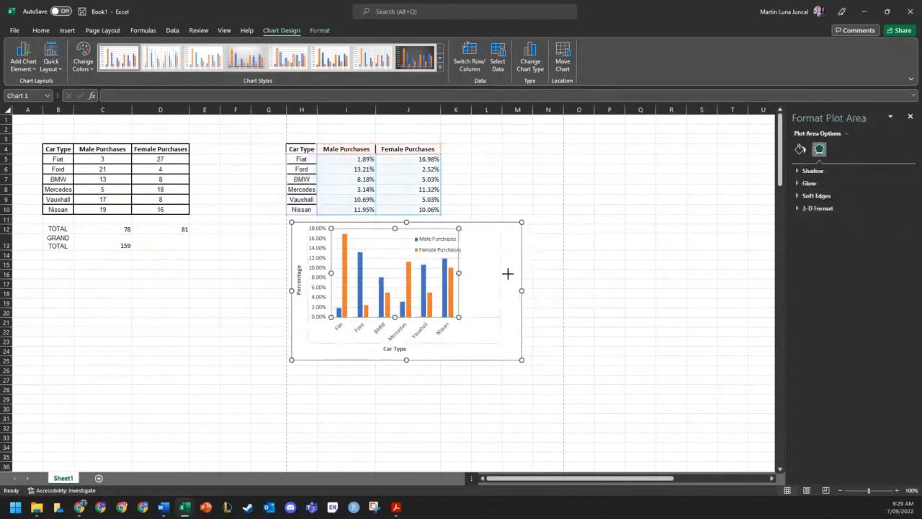
drag(515, 274, 514, 275)
Move the legend into the chart's upper-right corner, above the Vauxhall and Nissan columns
click(453, 242)
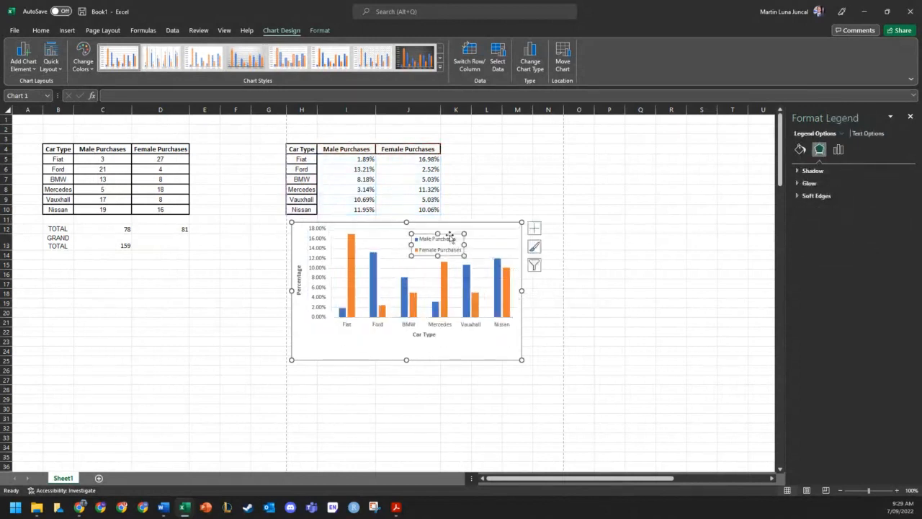
drag(451, 238, 510, 231)
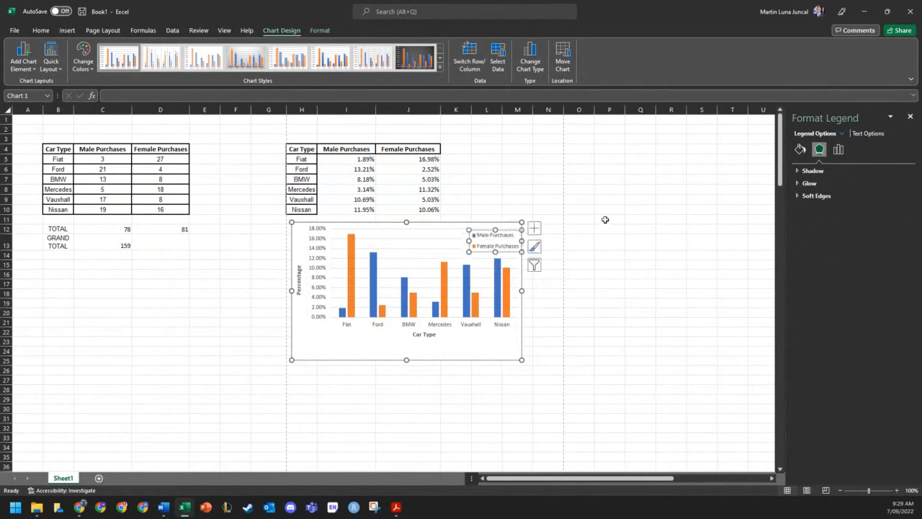
click(634, 238)
click(600, 262)
click(499, 247)
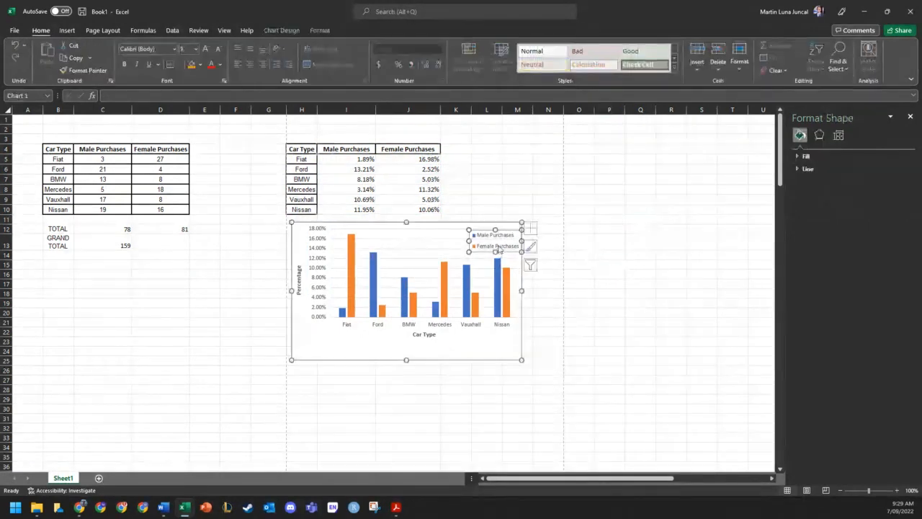
click(503, 227)
click(504, 239)
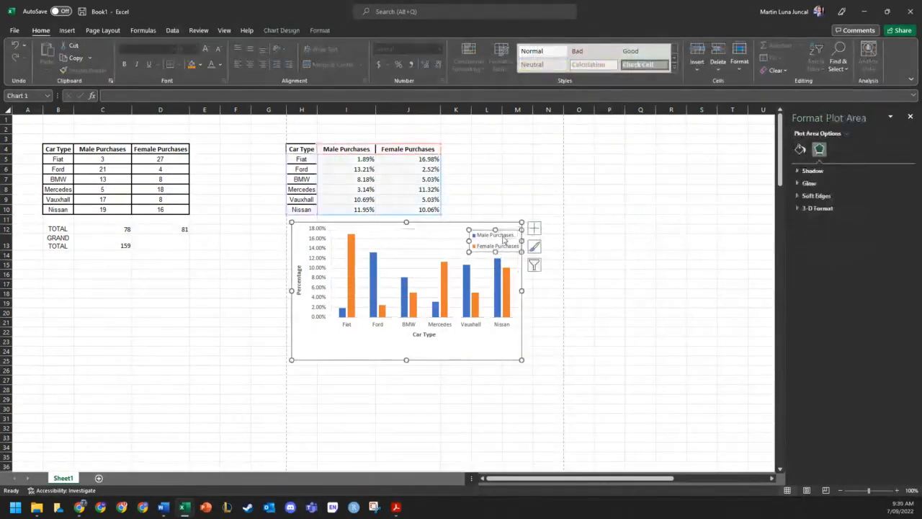
click(569, 240)
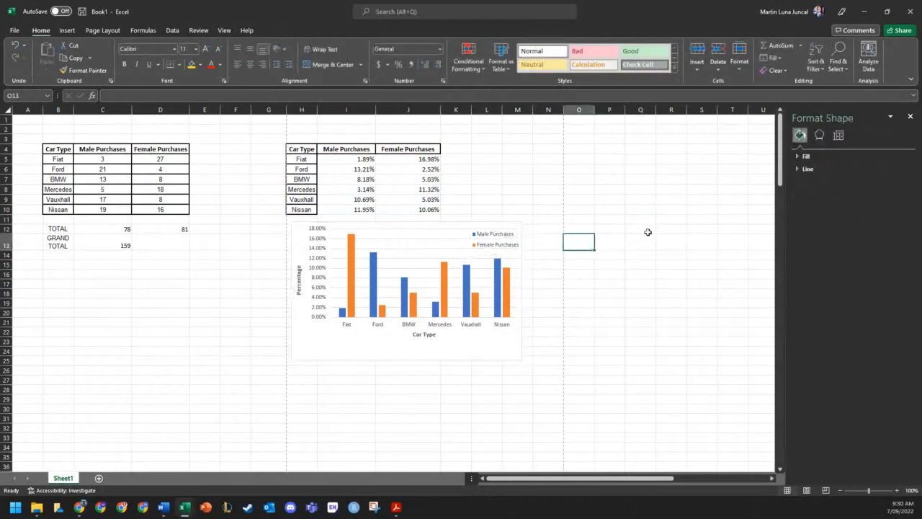
Stretch the plot area downward to fill the empty space at the bottom of the chart
click(423, 278)
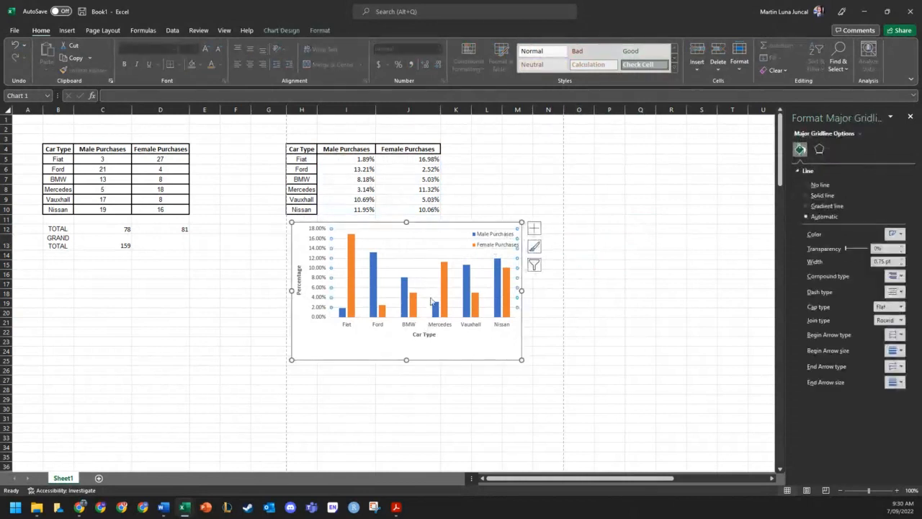
click(397, 312)
drag(424, 317, 424, 337)
click(688, 308)
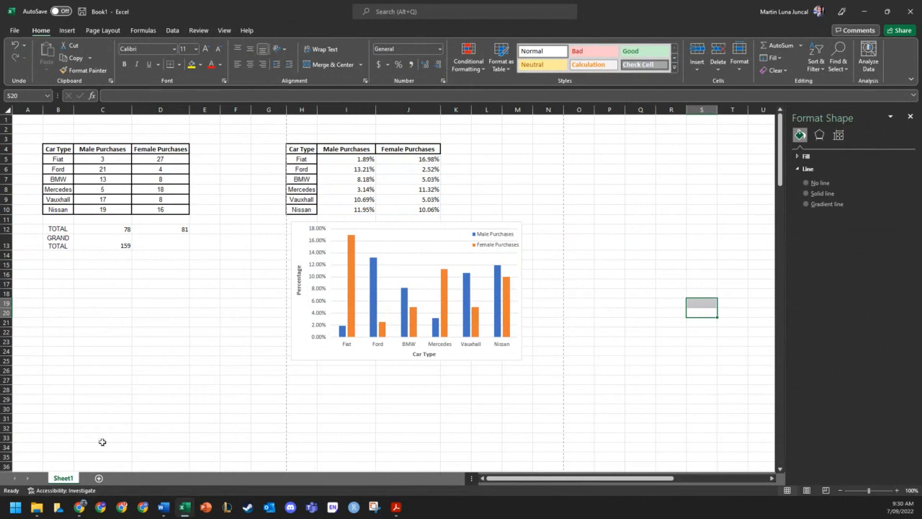
Move the chart down about two rows and copy it, pasting a trial duplicate at N24 and deleting that duplicate
drag(509, 353, 509, 382)
key(ctrl+c)
click(558, 350)
key(ctrl+v)
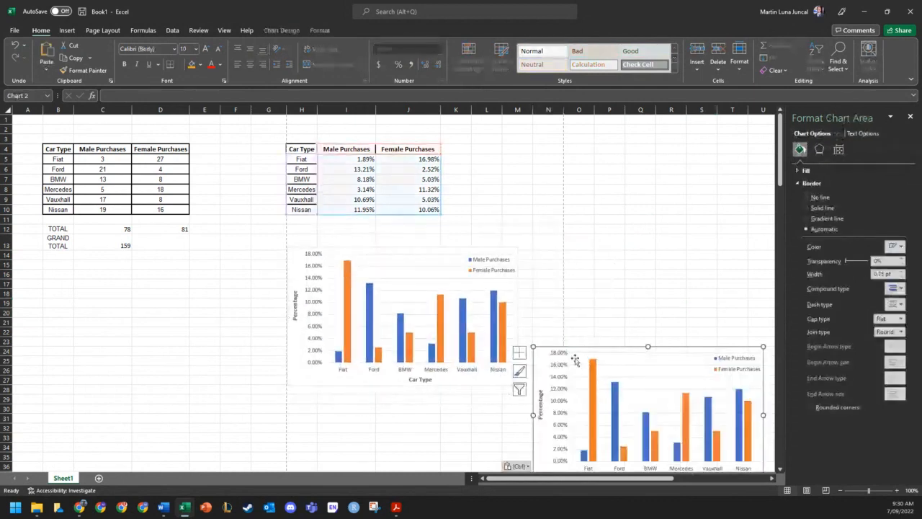
key(Delete)
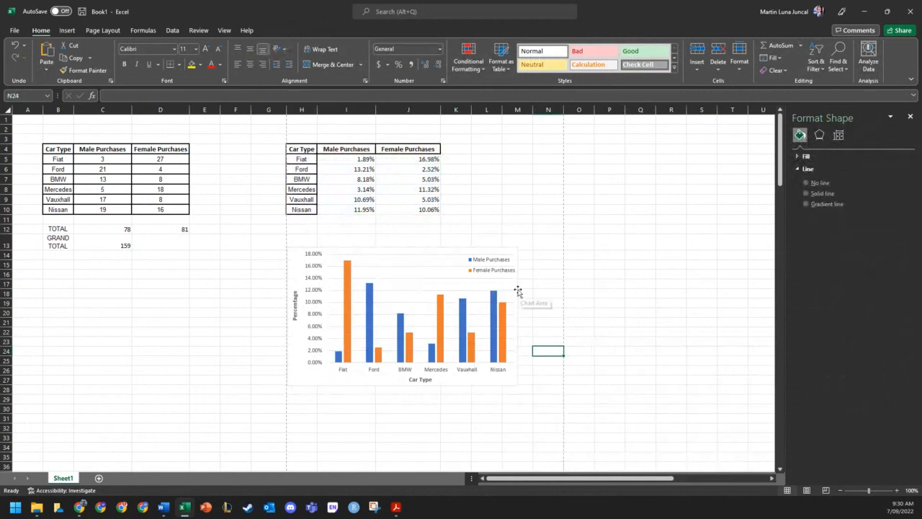
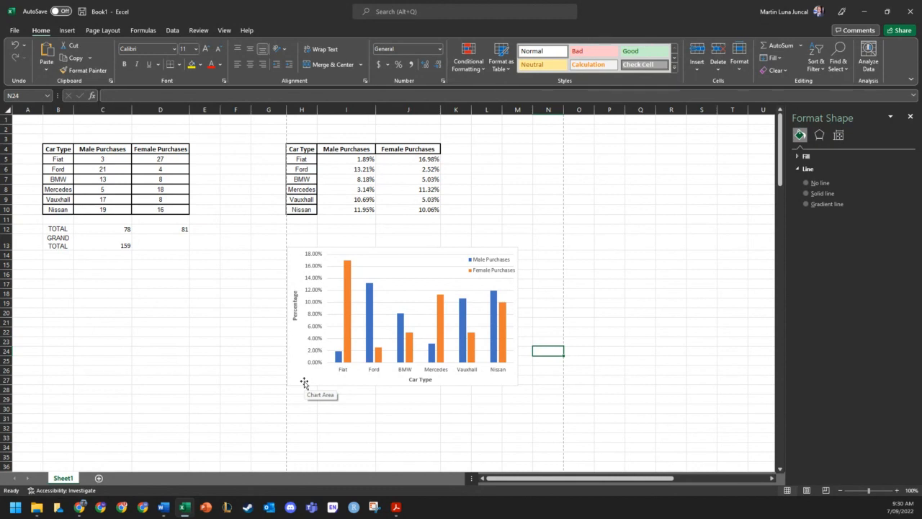
Move the chart to the right so it spans columns I to O
click(304, 383)
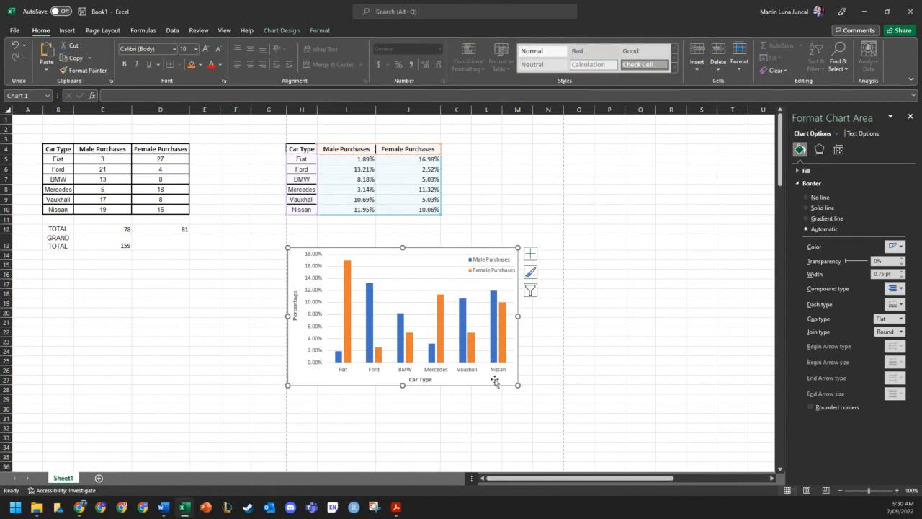
drag(502, 379, 555, 382)
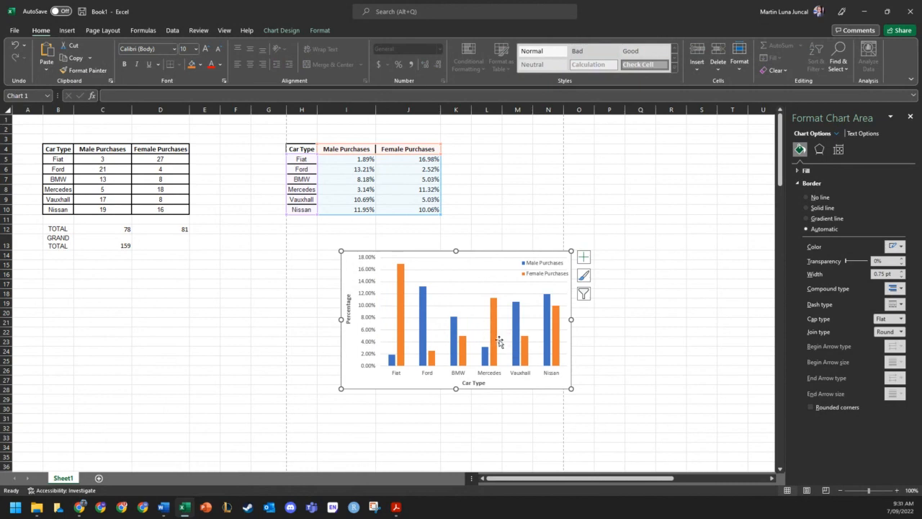
Switch to Word, create a new blank document and paste the copied chart into it
right_click(164, 507)
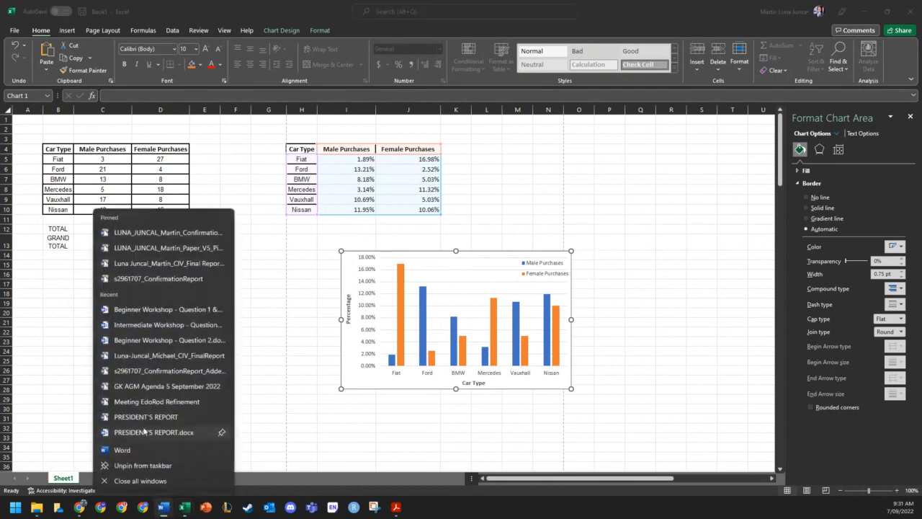
click(140, 450)
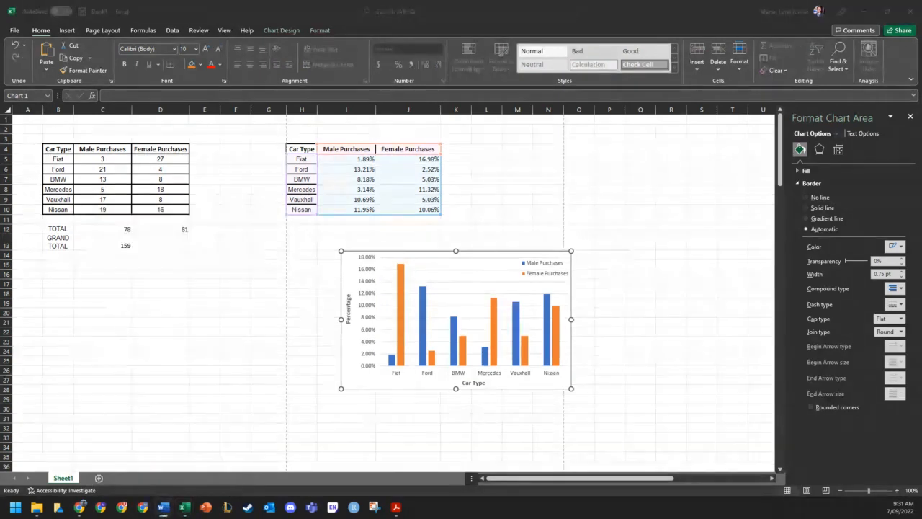
click(539, 376)
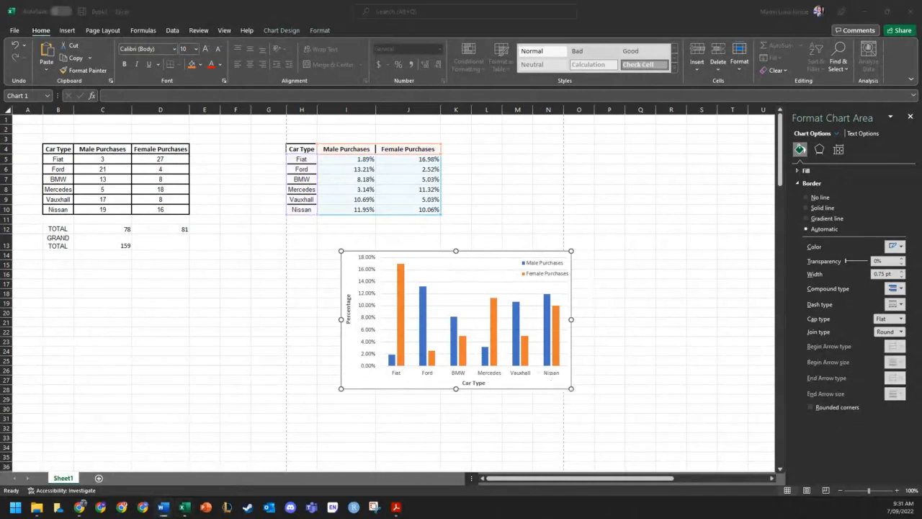
drag(921, 160, 691, 1)
drag(423, 308, 531, 307)
click(687, 243)
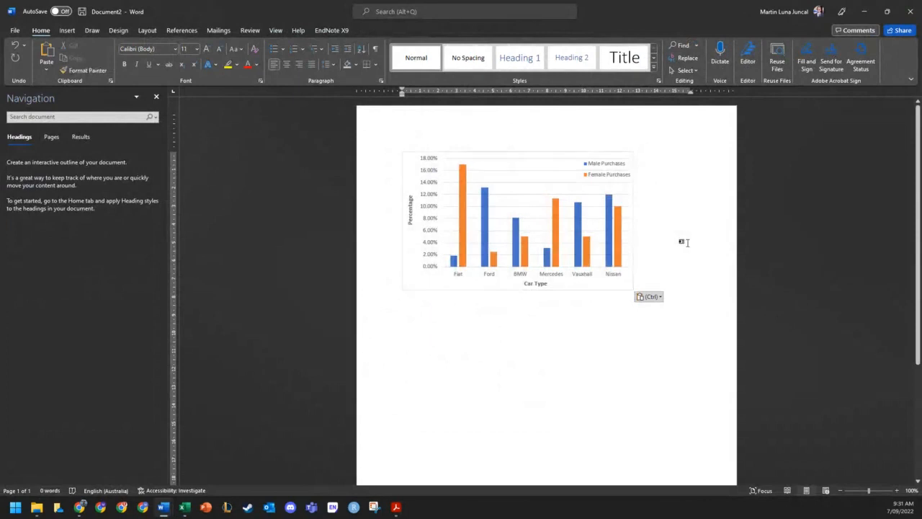
Insert the placeholder lines "Fsdiufhjsdiufhsdiufh", "Sdfasdfasfd" and "Asdfsadf" above the chart, followed by an empty line
key(Return)
key(Return)
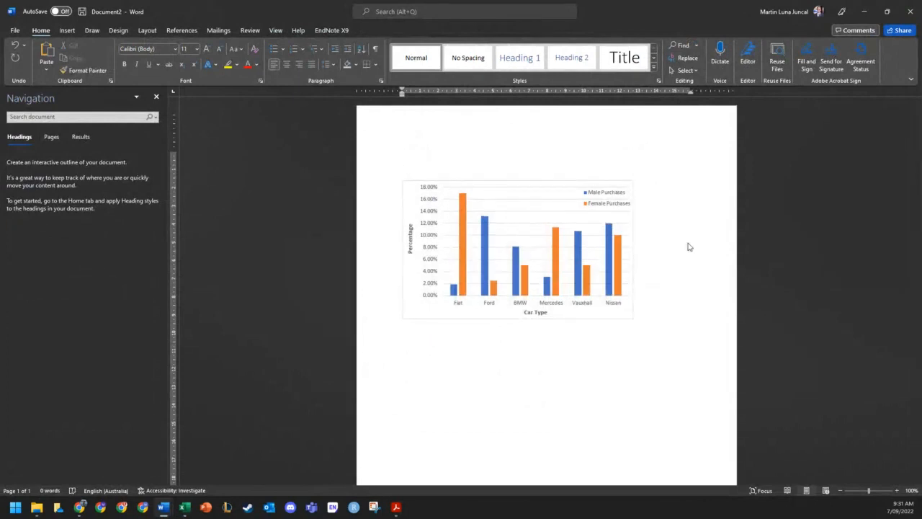
text(Fsdiufhjsdiufhsdiufh)
key(Return)
text(sdfasdfas)
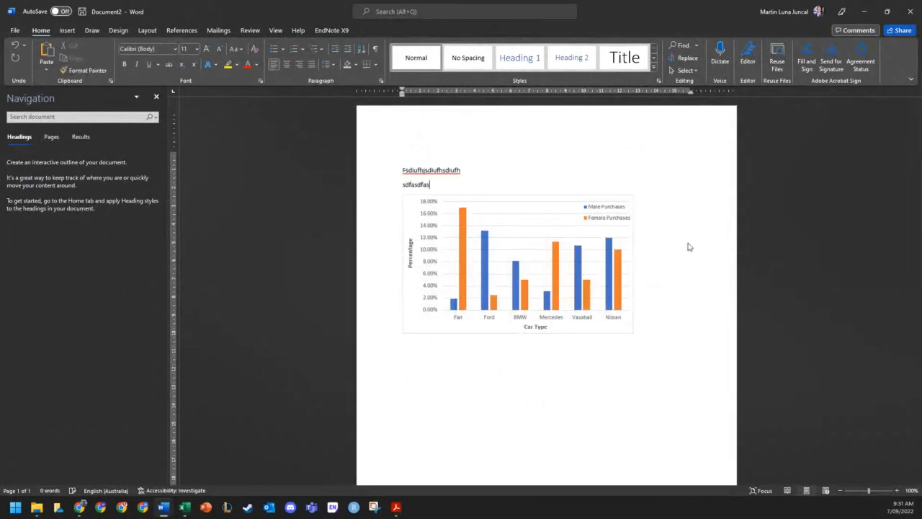
text(fd)
key(Return)
text(asdfsadf)
key(Return)
text(s)
key(BackSpace)
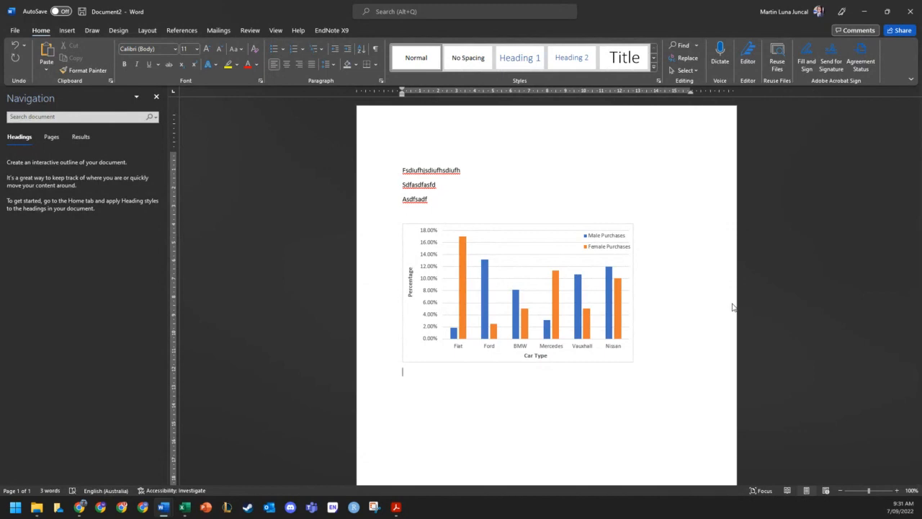
Write the caption "Figure 1. Comparison of car types and percent ownership by gender." below the chart, with only "Figure 1." in bold
key(ctrl+b)
key(ctrl+b)
text(Comparison of car types and pert)
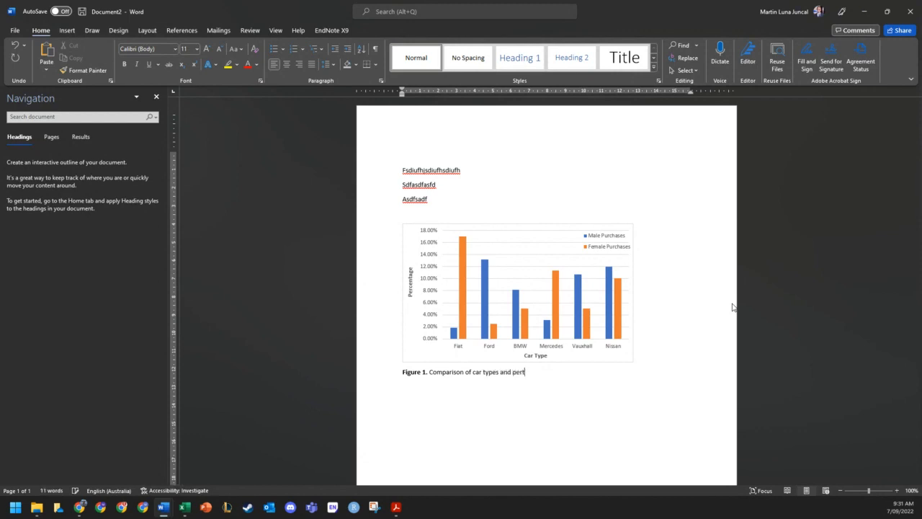
key(BackSpace)
text(cent ownership by gender.)
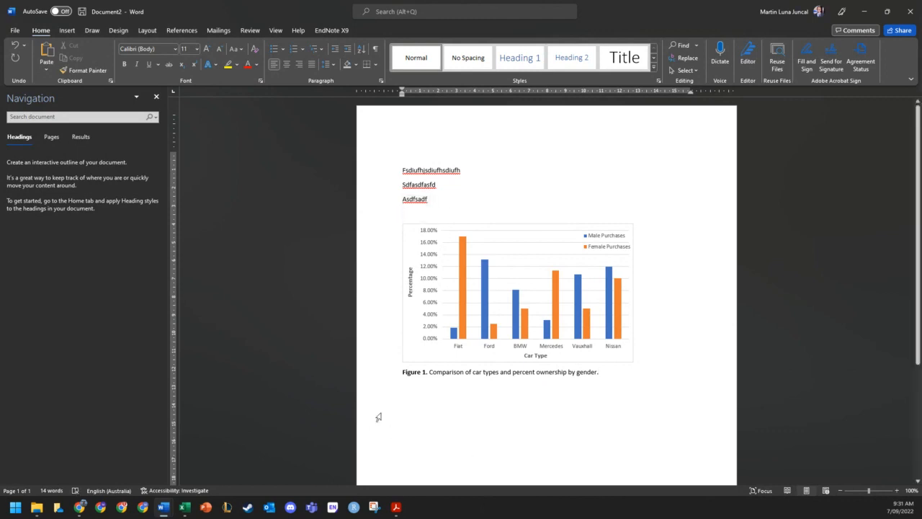
drag(497, 374, 400, 377)
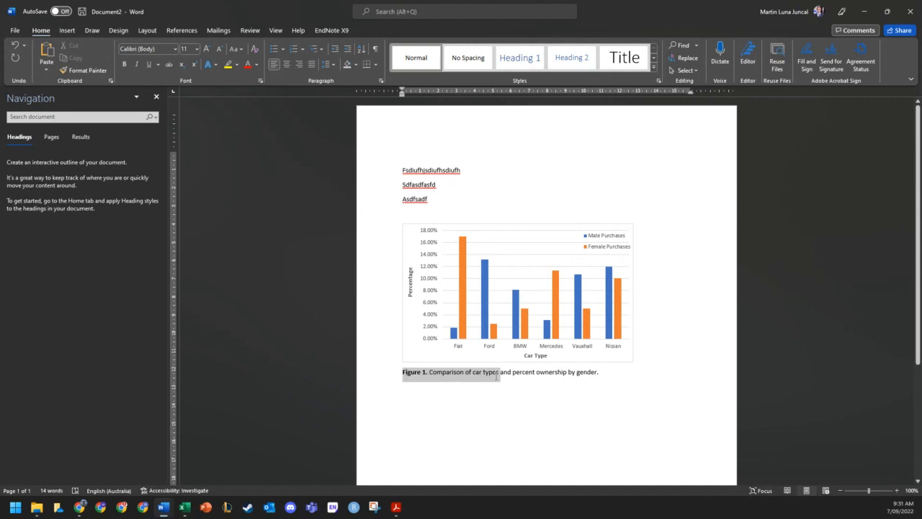
click(436, 381)
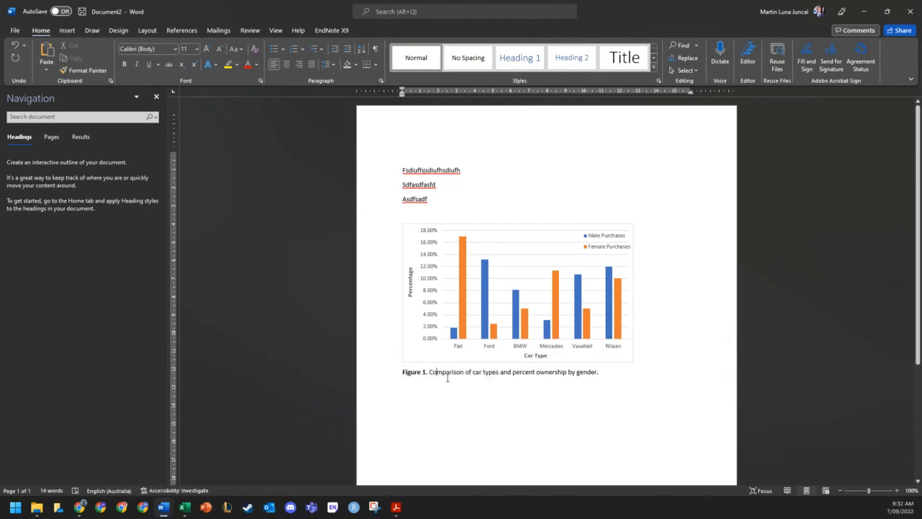
click(422, 374)
drag(405, 371, 441, 374)
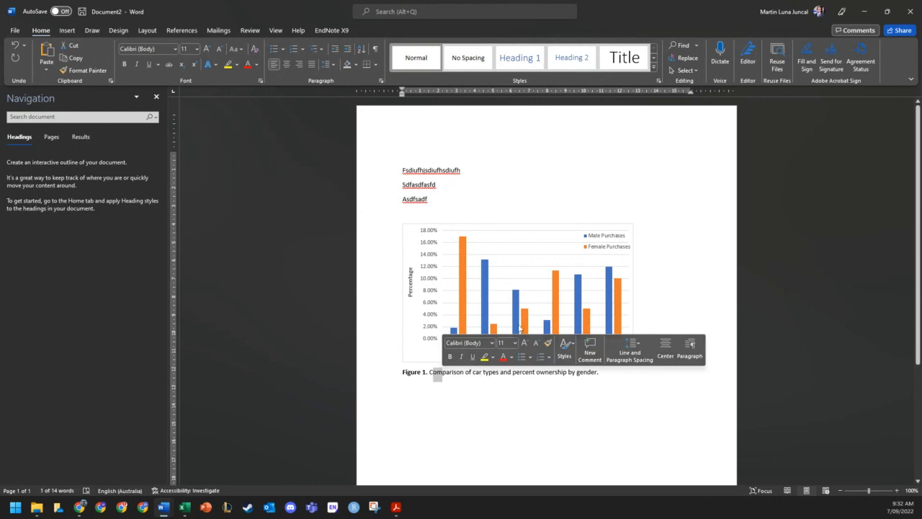
click(462, 373)
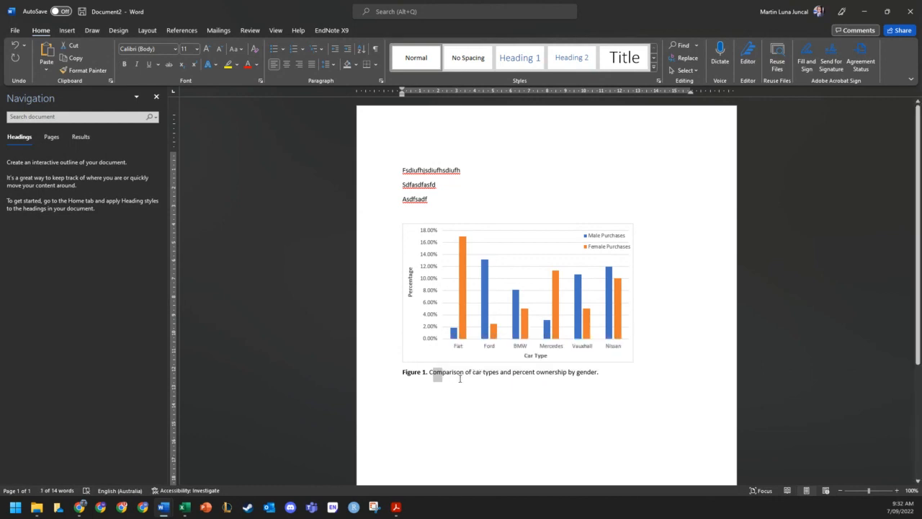
Add the placeholder lines "Dsfsdfasd", "Fasdfasdf" and "Asdfdsfads" below the figure caption, followed by an empty line
click(652, 375)
key(Return)
text(dsfsdfasd)
key(Return)
text(fasdfasdf)
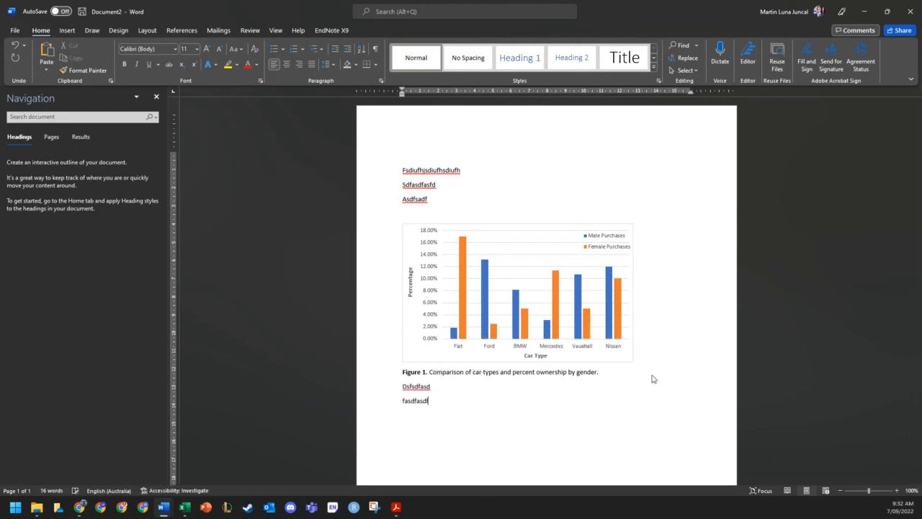
key(Return)
text(asdfdsfads)
key(Return)
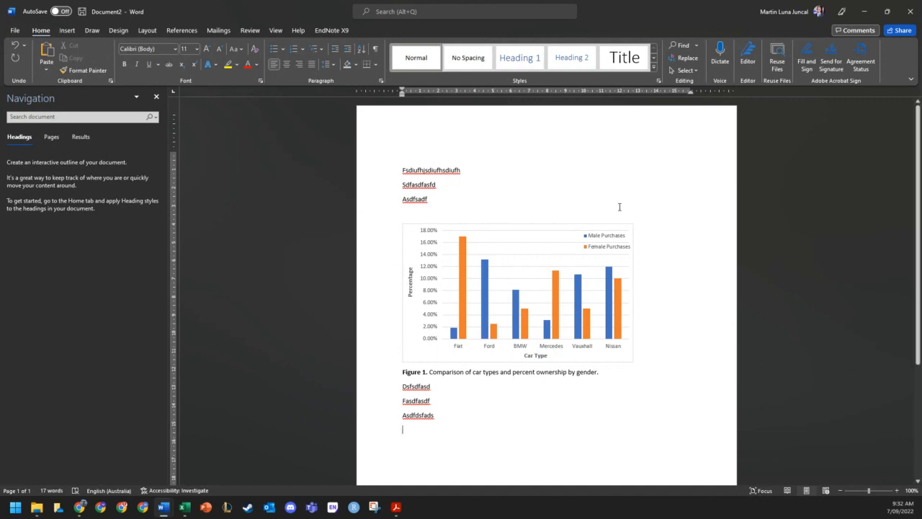
Remove the chart area's border by setting it to no line
double_click(427, 341)
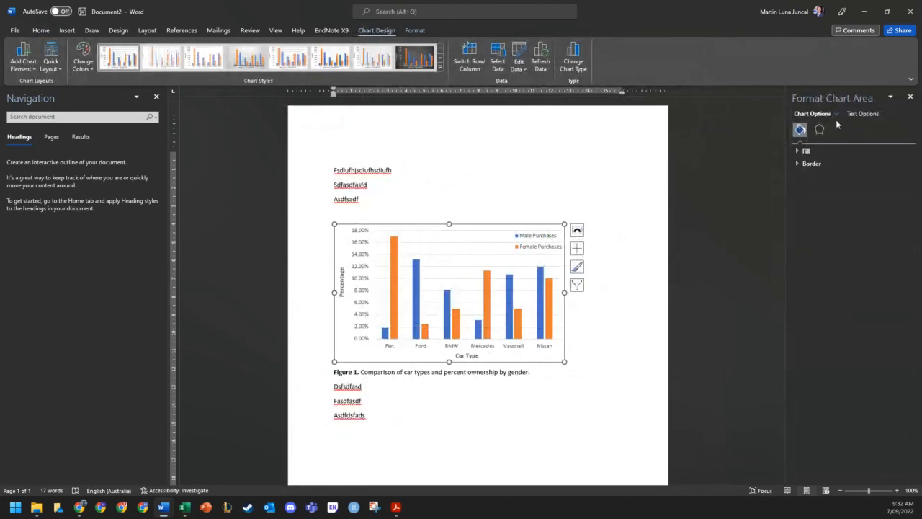
click(807, 164)
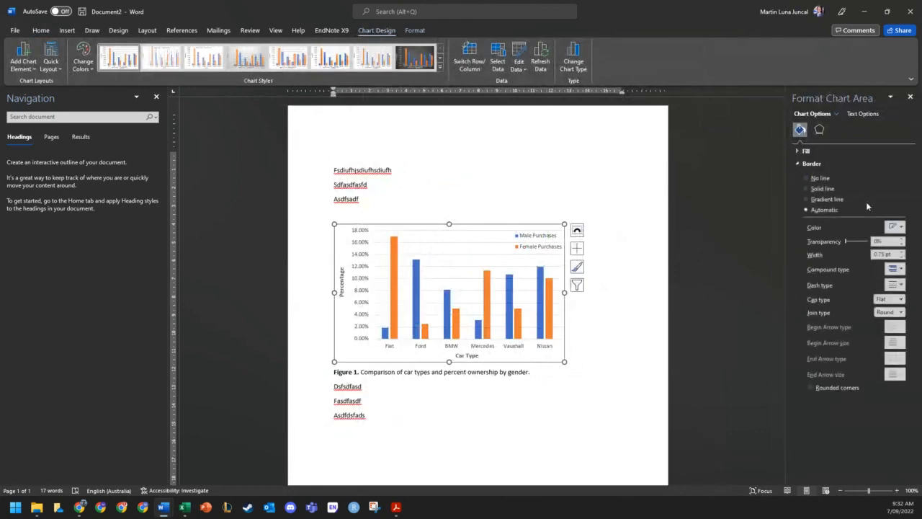
click(818, 180)
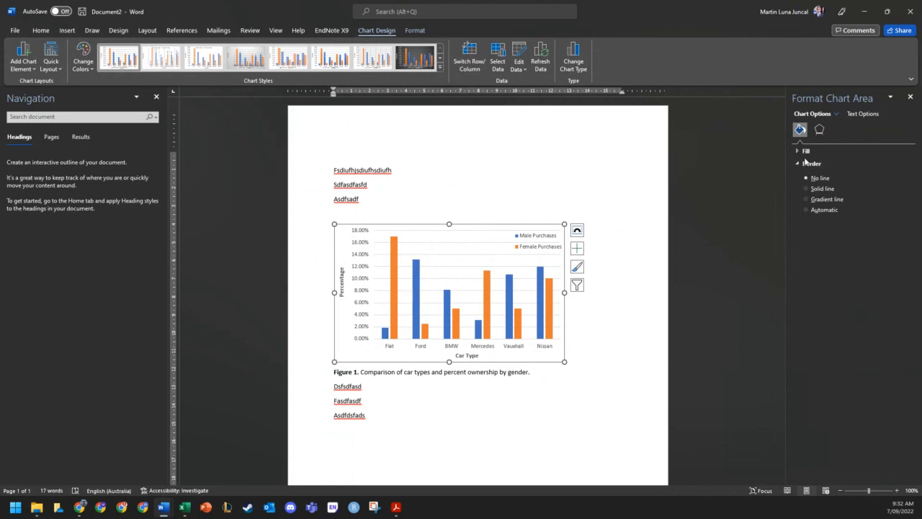
Set the chart's horizontal axis line colour to black
click(393, 348)
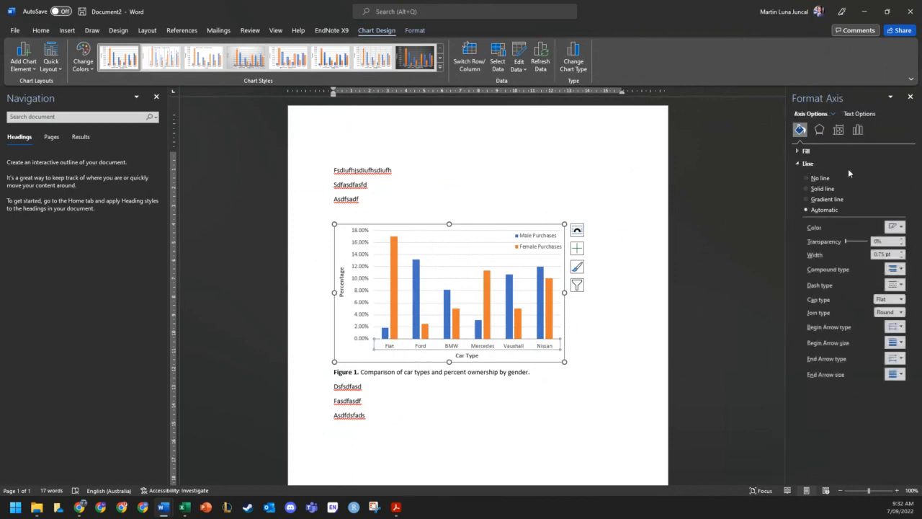
click(892, 227)
click(851, 253)
click(585, 391)
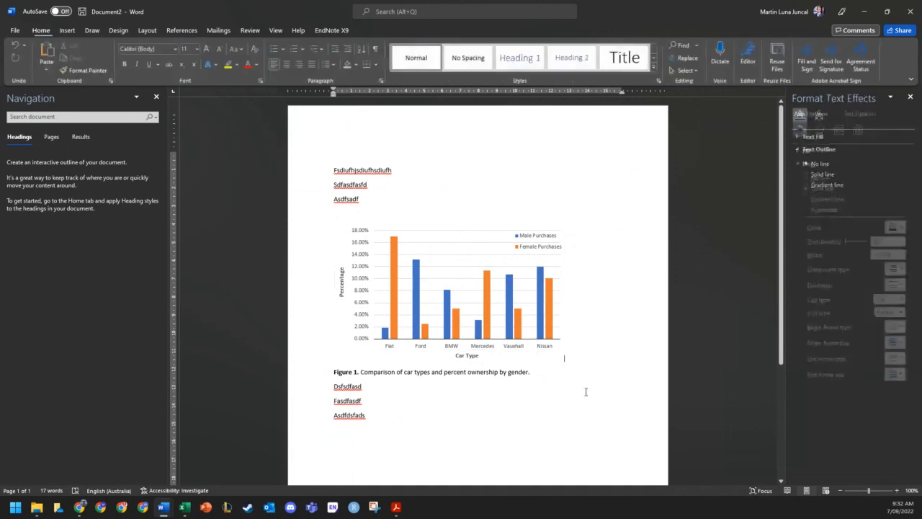
Give the chart's vertical percentage axis a solid black line
click(370, 331)
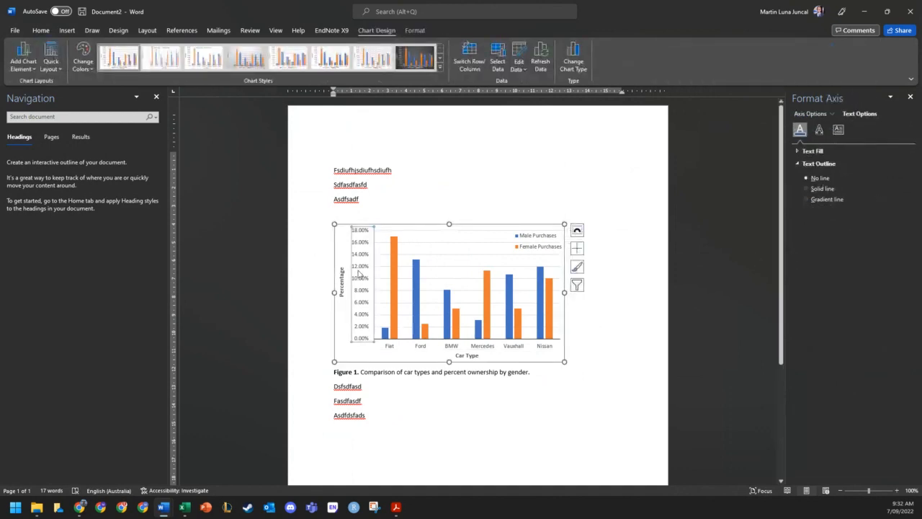
click(825, 116)
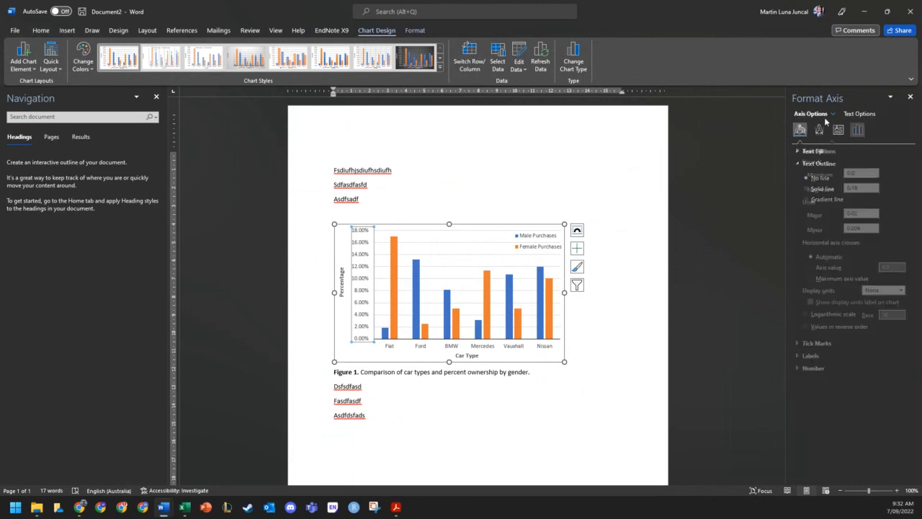
click(800, 130)
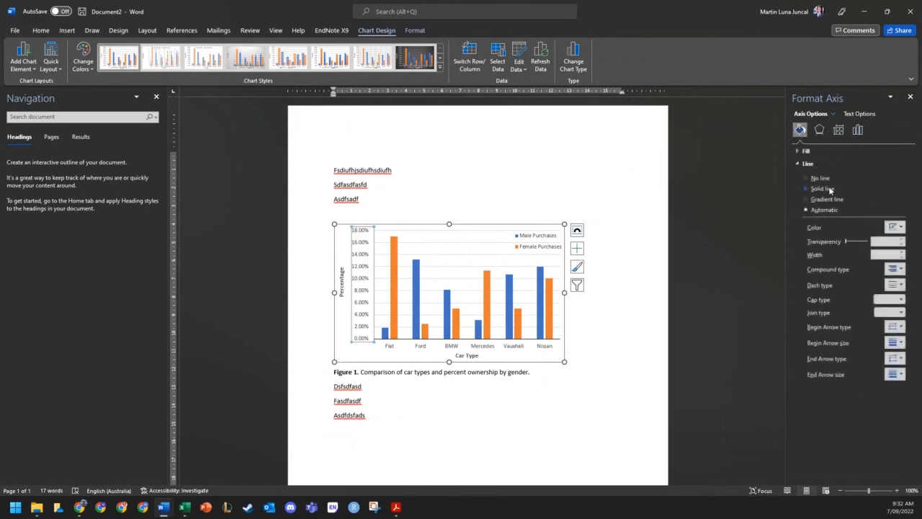
click(825, 189)
click(894, 227)
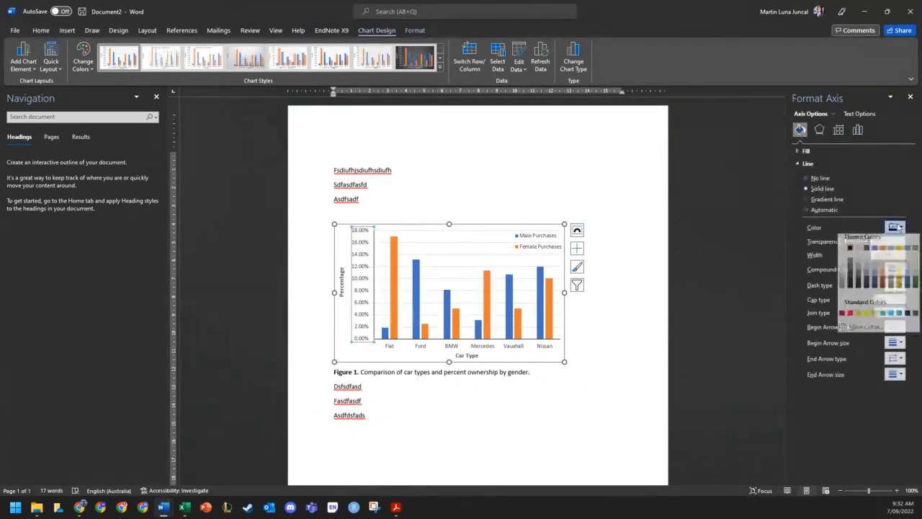
click(850, 252)
click(640, 256)
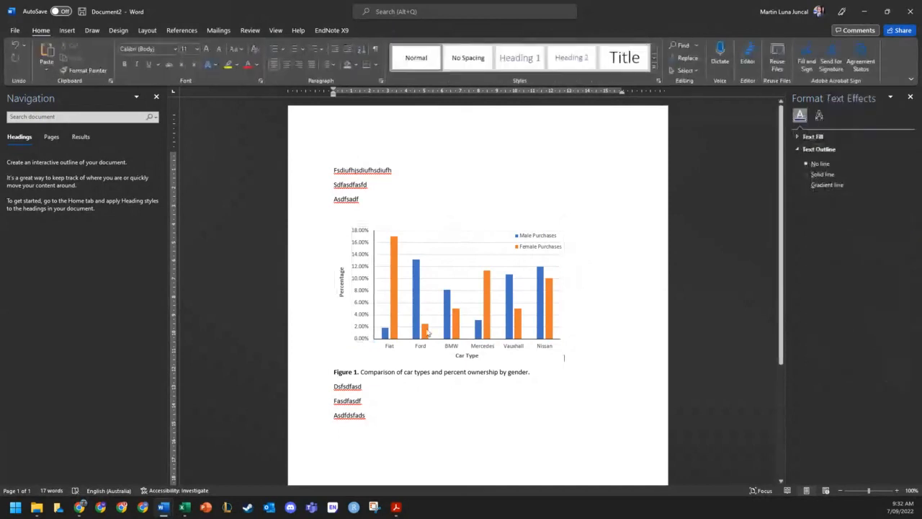
Delete the horizontal gridlines from the chart
click(387, 292)
key(Delete)
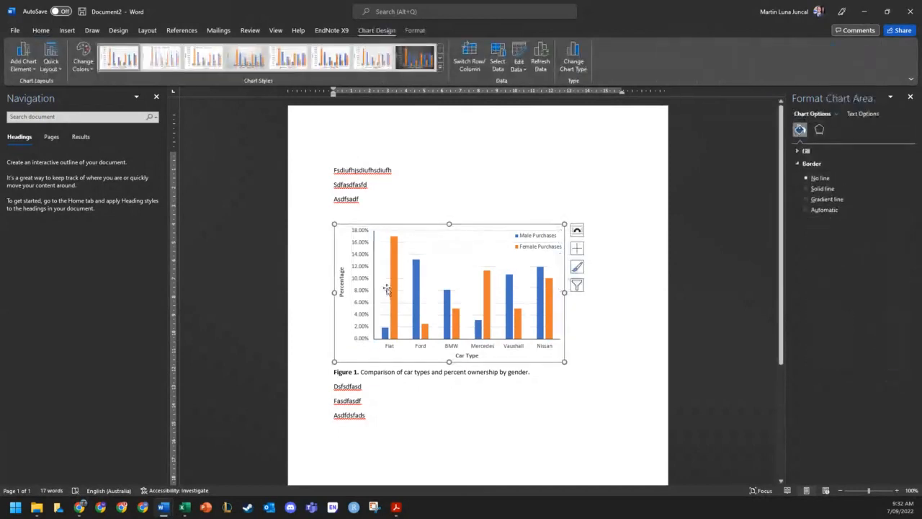
click(682, 237)
Set the font colour of all the chart's text to black
click(345, 243)
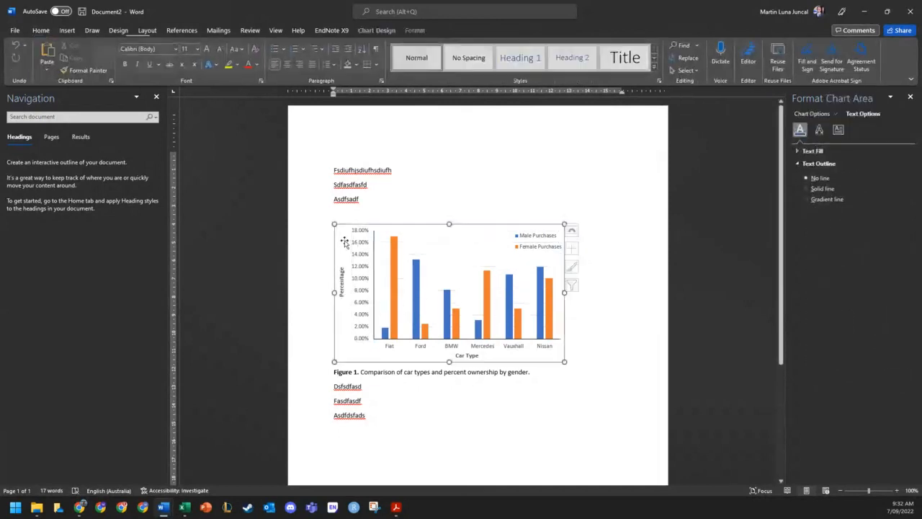
click(42, 30)
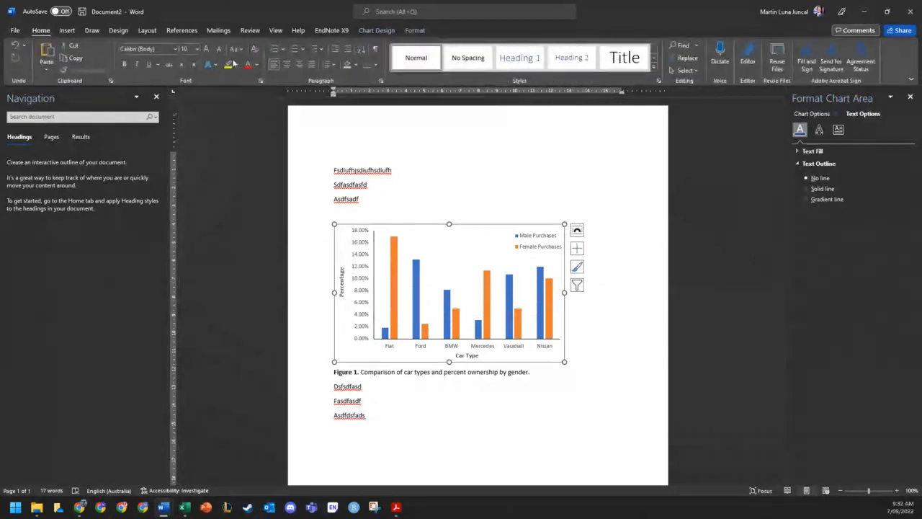
click(257, 67)
click(271, 77)
click(691, 263)
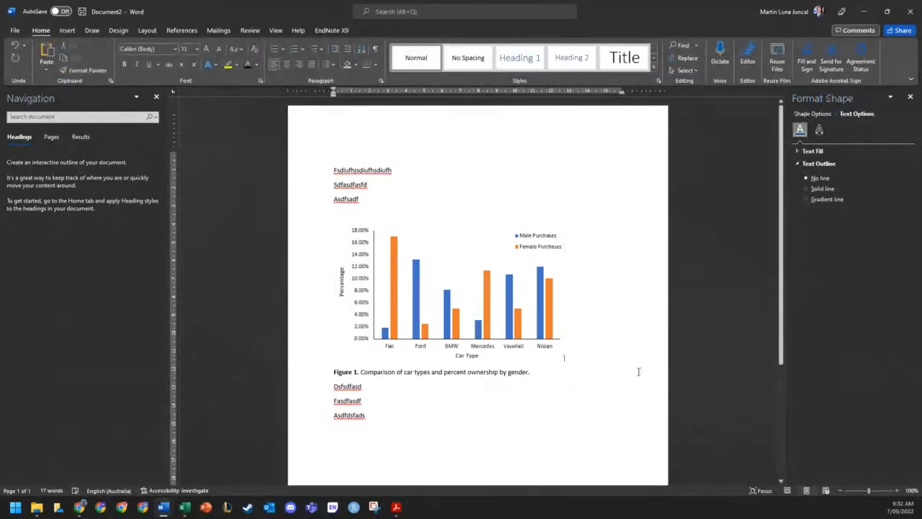
Make the horizontal axis title "Car Type" bold
click(467, 356)
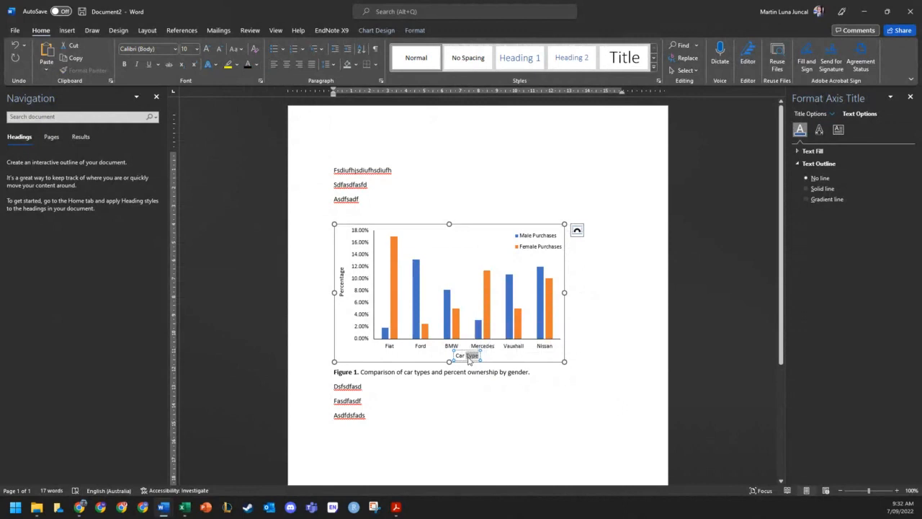
double_click(471, 356)
click(467, 357)
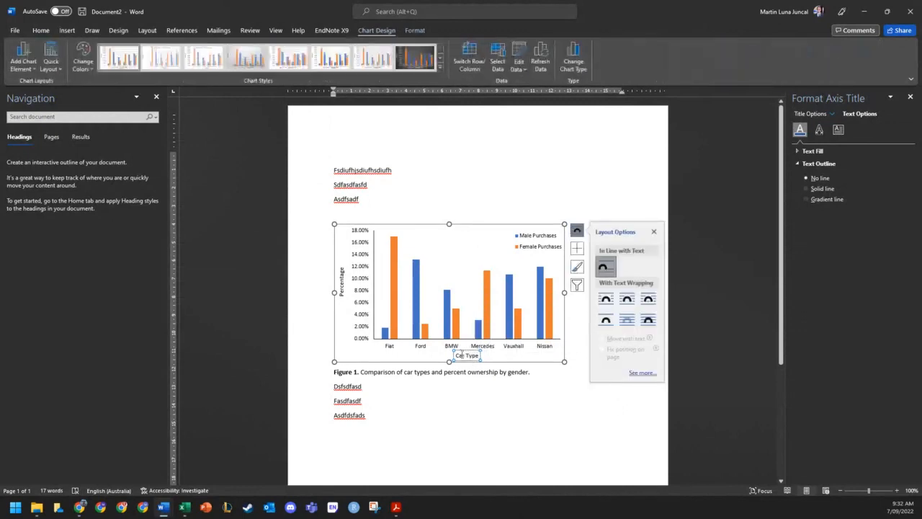
double_click(462, 357)
drag(464, 357, 481, 354)
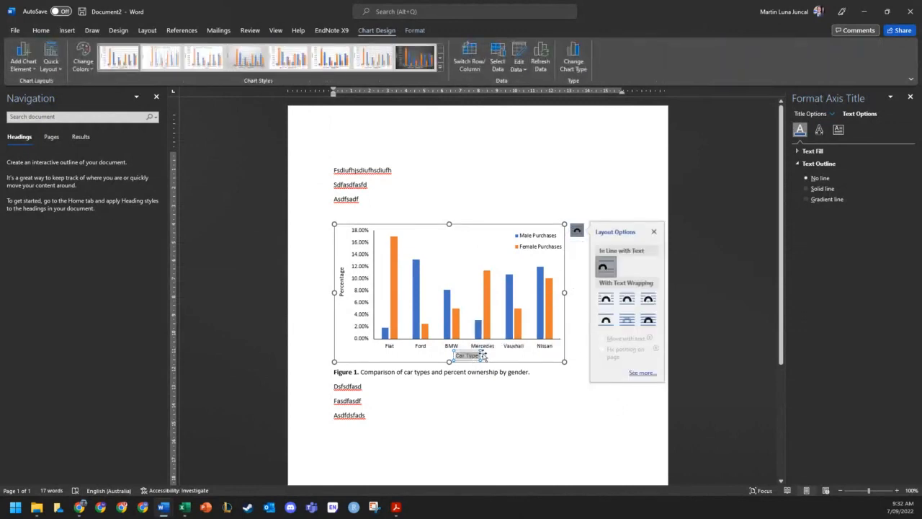
Make the vertical axis title "Percentage" bold
click(342, 283)
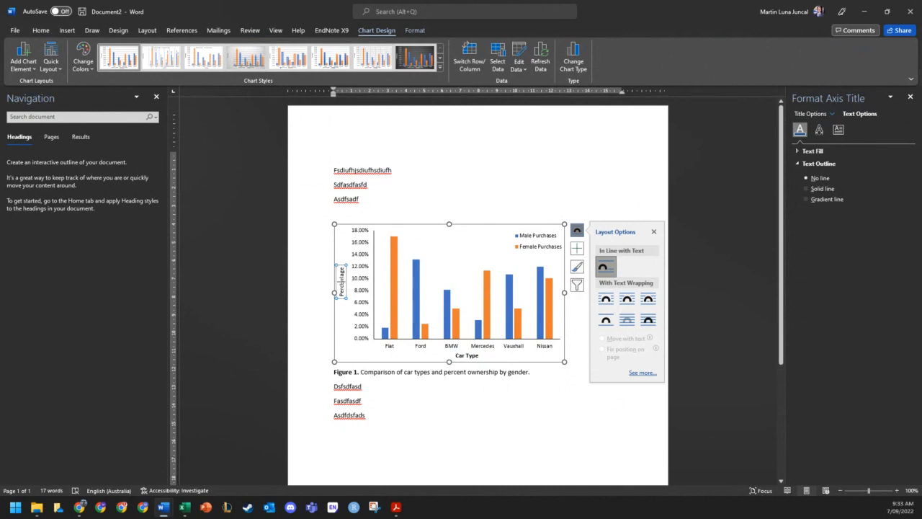
double_click(342, 286)
click(654, 231)
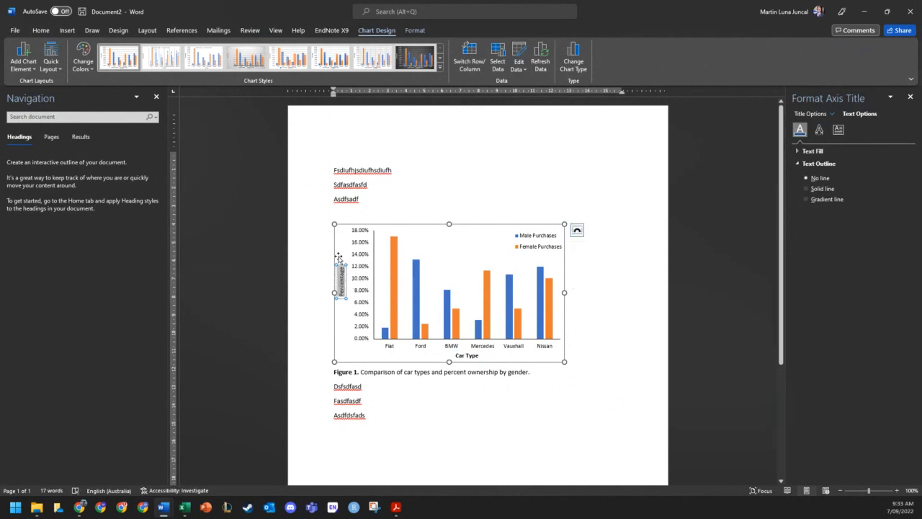
click(405, 274)
click(654, 421)
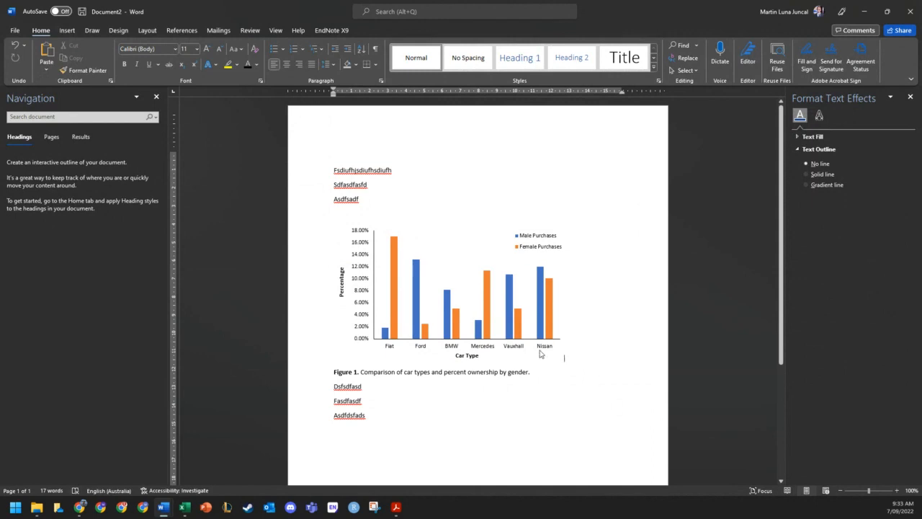
click(411, 363)
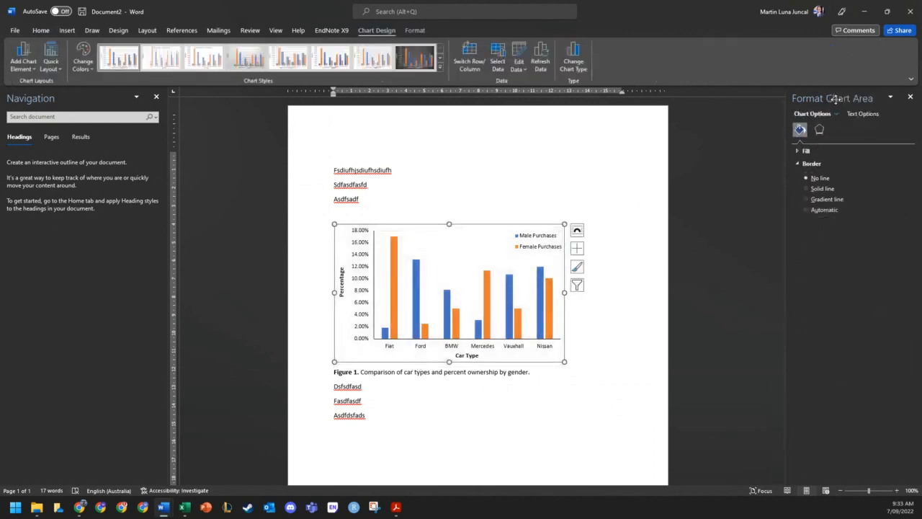
click(474, 216)
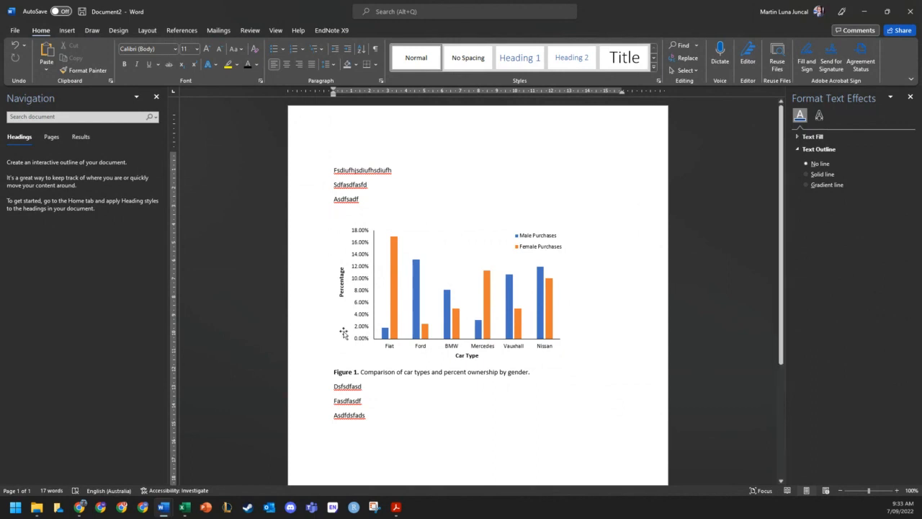
Copy the purchase counts table B4:D10 from the Excel sheet and paste it into the Word document below the last placeholder line
click(430, 436)
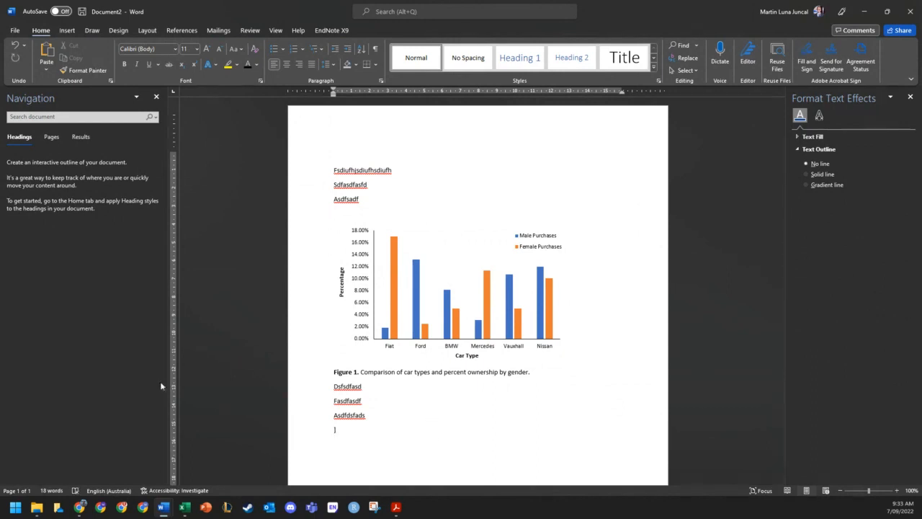
key(alt+Tab)
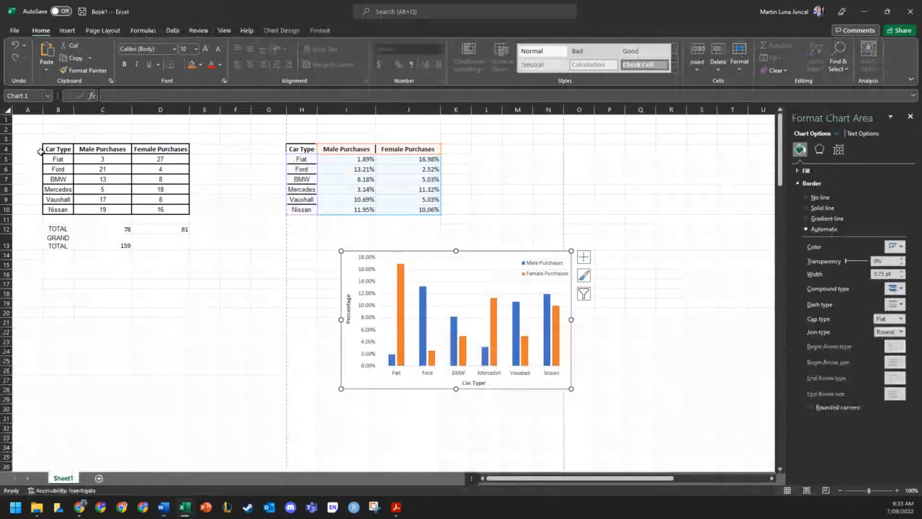
drag(47, 149, 170, 209)
key(ctrl+c)
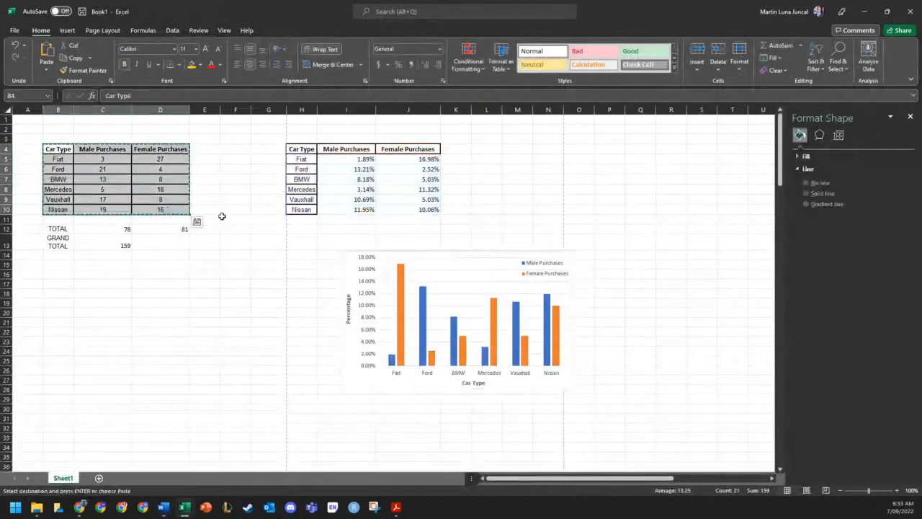
key(alt+Tab)
scroll(474, 400, down, 2)
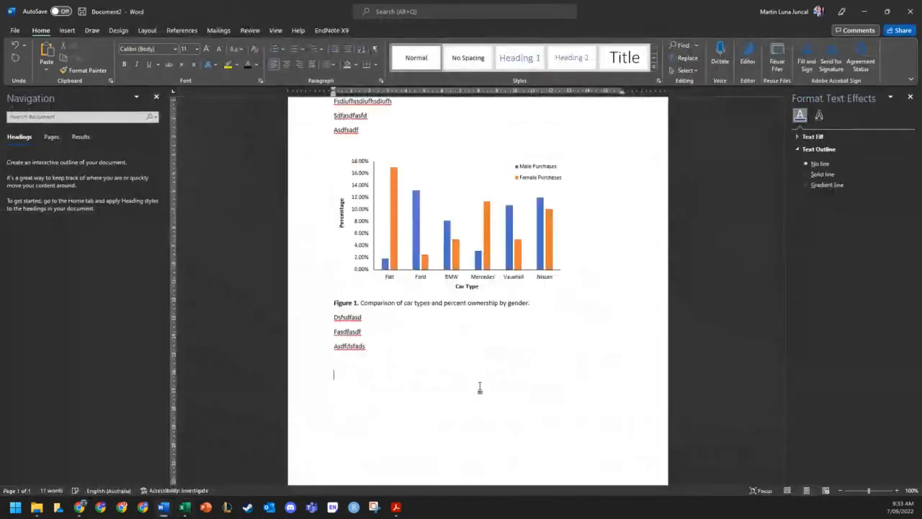
key(ctrl+v)
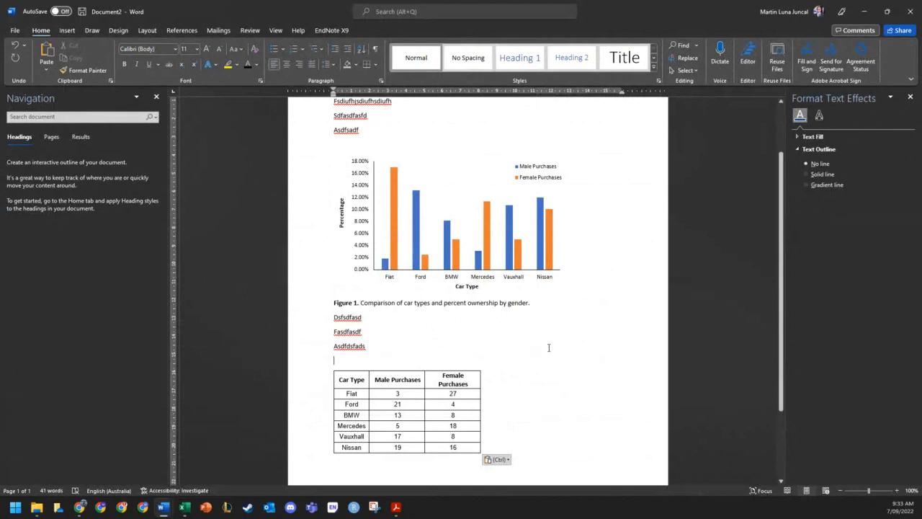
Write the caption "Table 1. Data of male and female car purchases." above the table, with only "Table 1." in bold
key(Return)
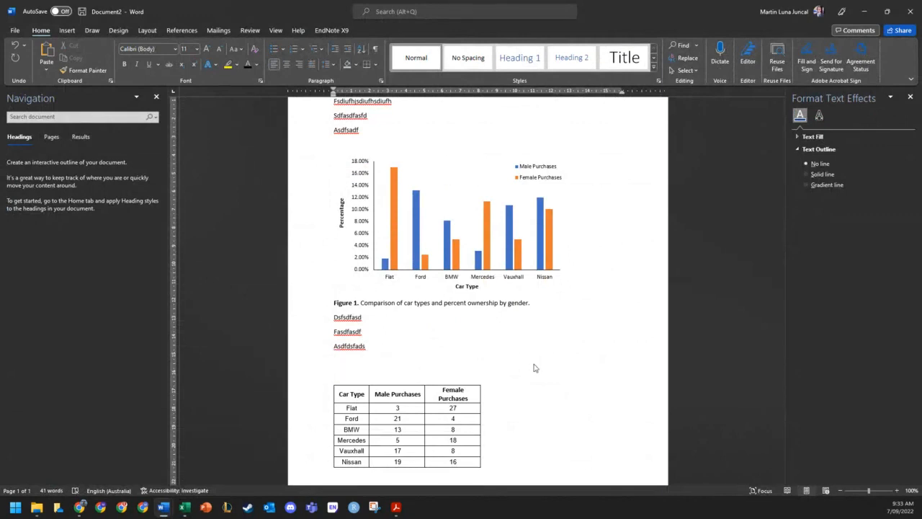
key(ctrl+b)
text(Table 1.)
key(ctrl+b)
text(Data of male and female car p)
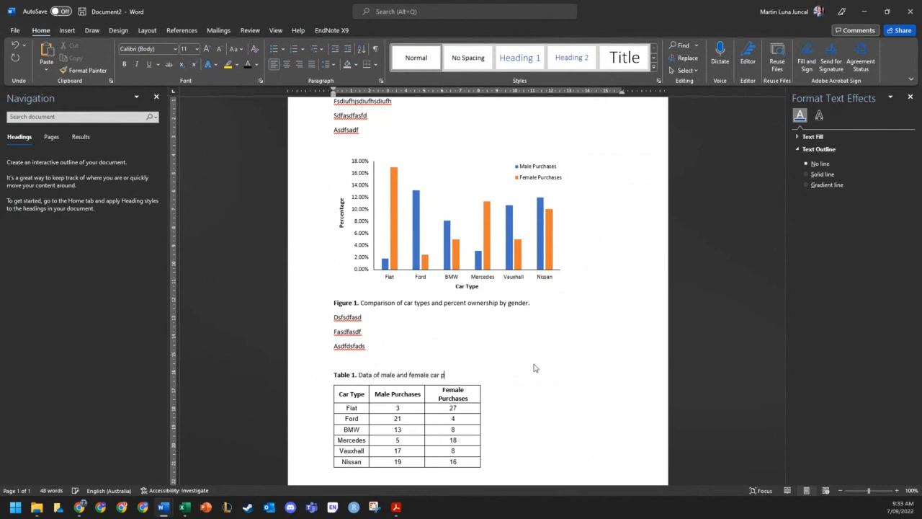
text(urchases.)
click(383, 290)
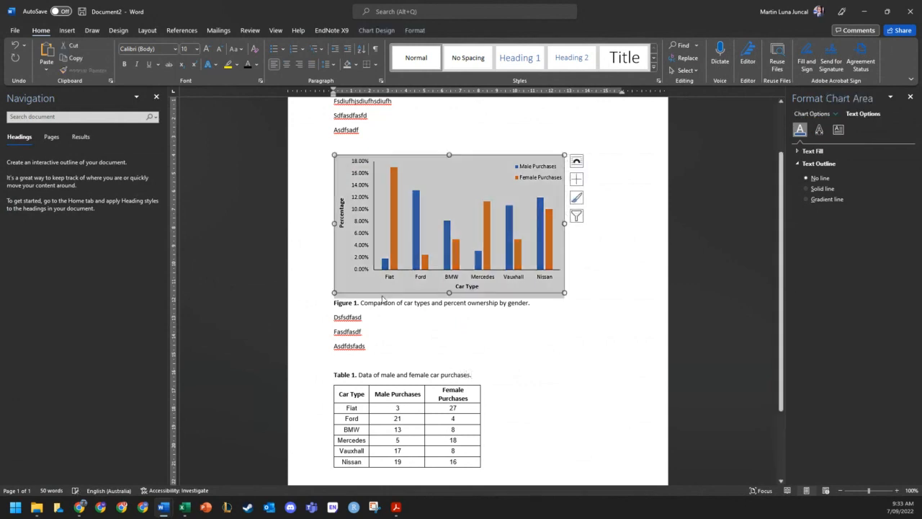
click(386, 337)
drag(335, 375, 475, 377)
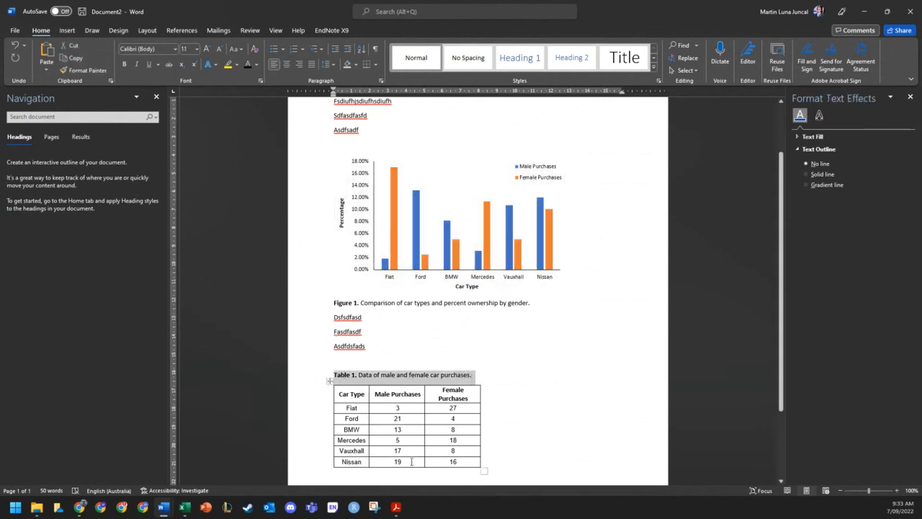
click(505, 382)
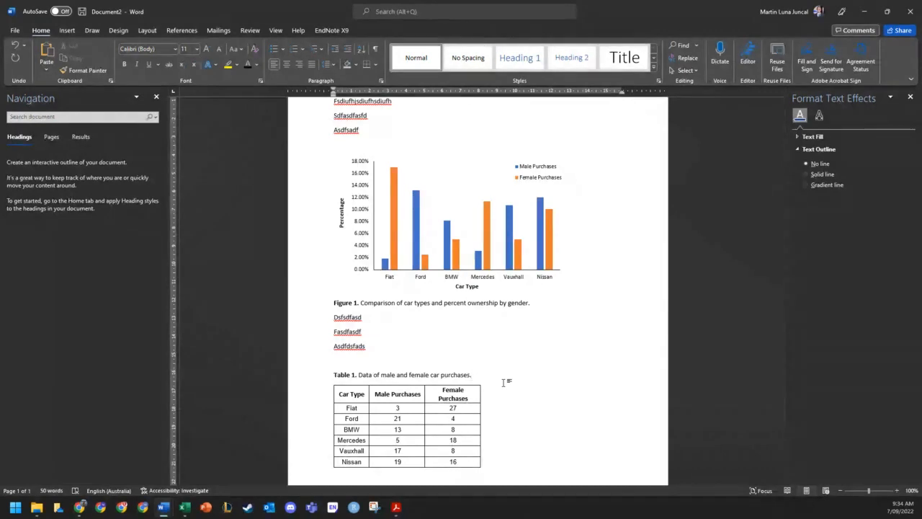
scroll(498, 356, up, 5)
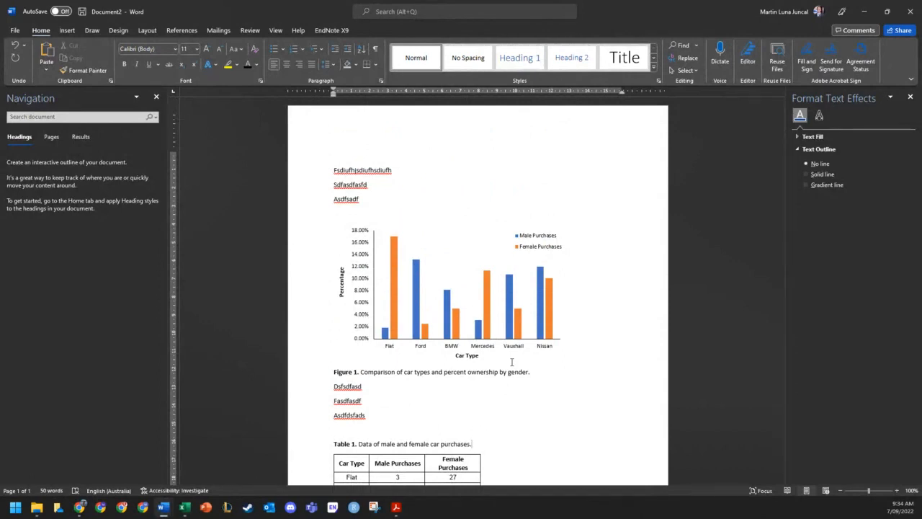
click(432, 185)
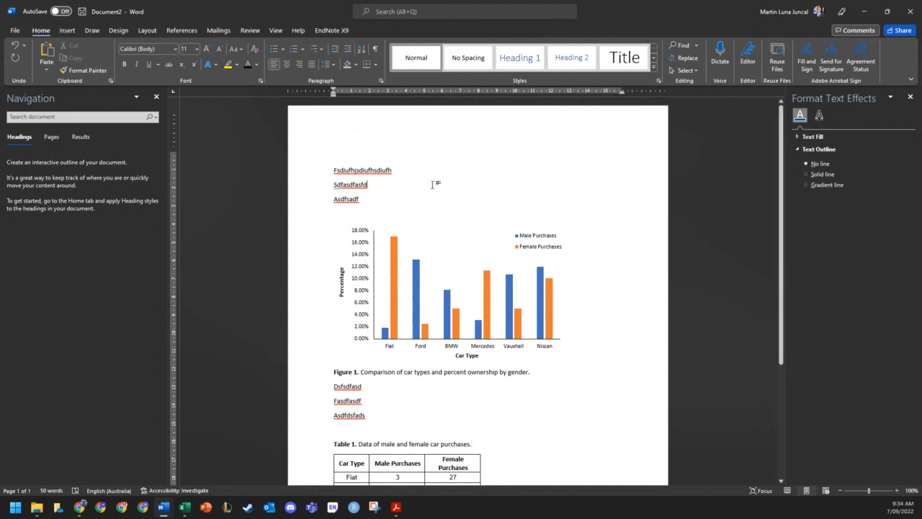
scroll(432, 184, down, 5)
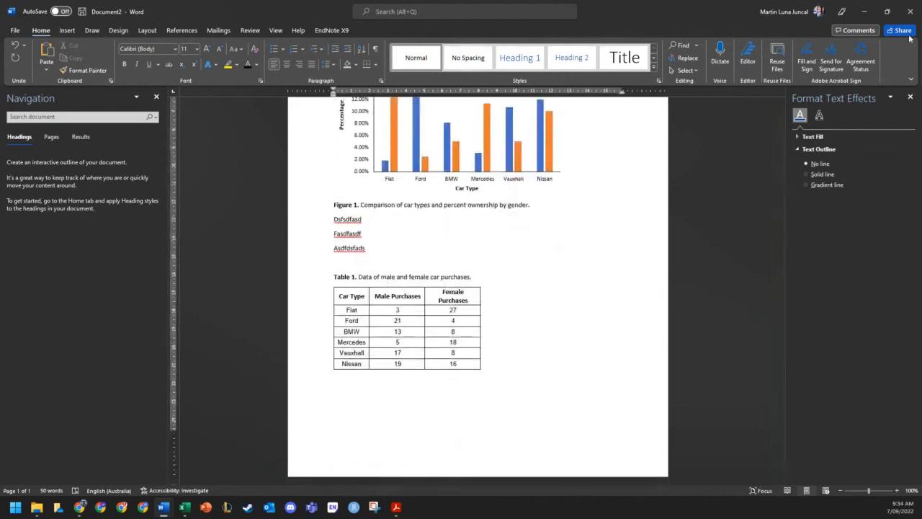
Close the Word document without saving its changes and return to the Excel workbook
click(911, 12)
click(504, 303)
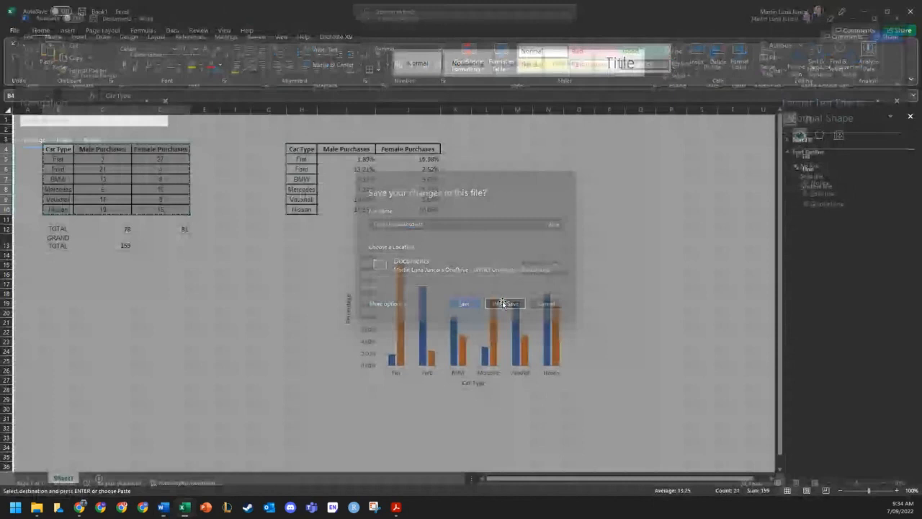
click(551, 186)
Move the column chart left so it spans roughly columns E to J below the tables
click(519, 219)
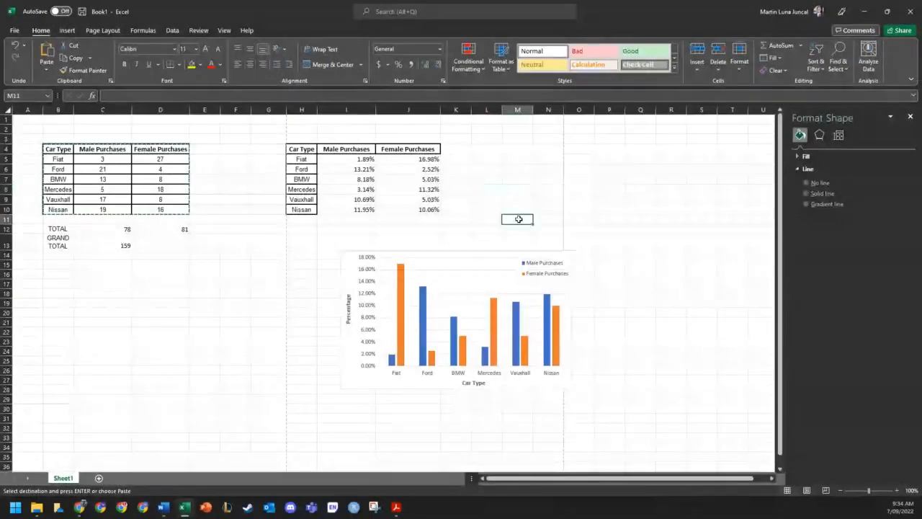
drag(356, 380, 218, 386)
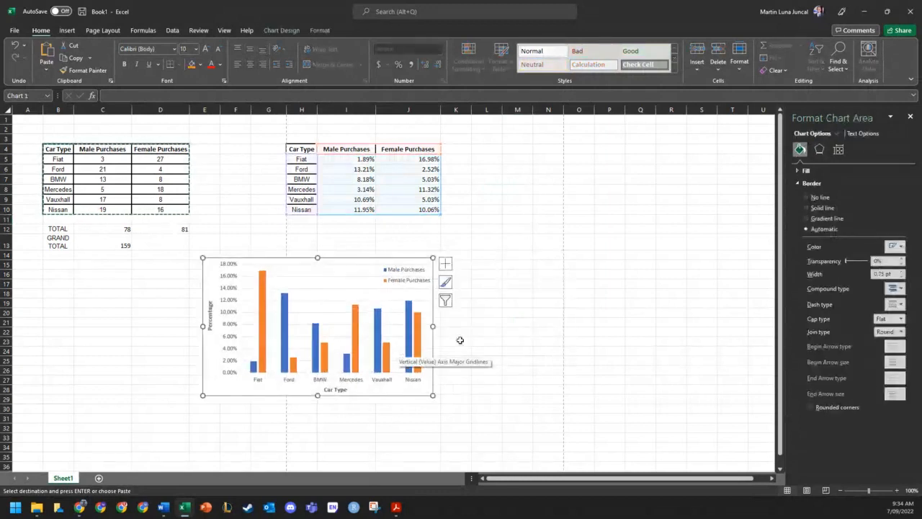
click(502, 261)
right_click(410, 293)
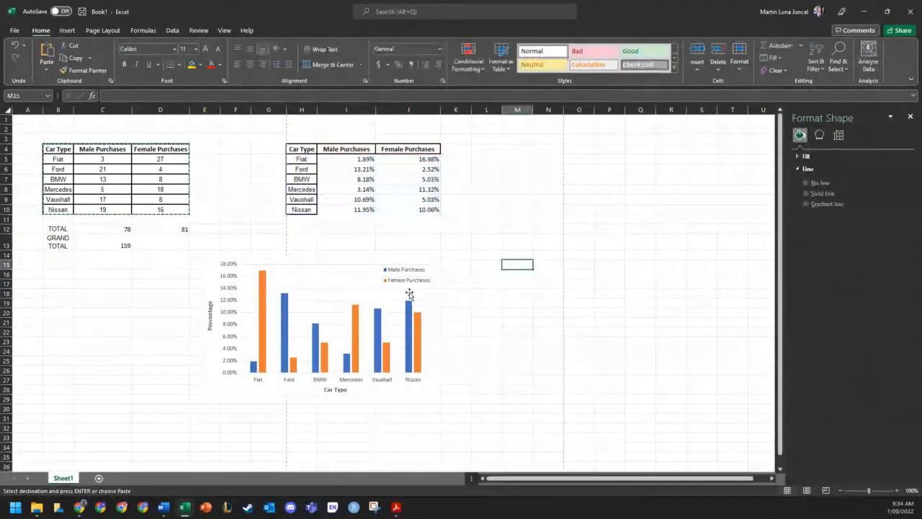
click(444, 355)
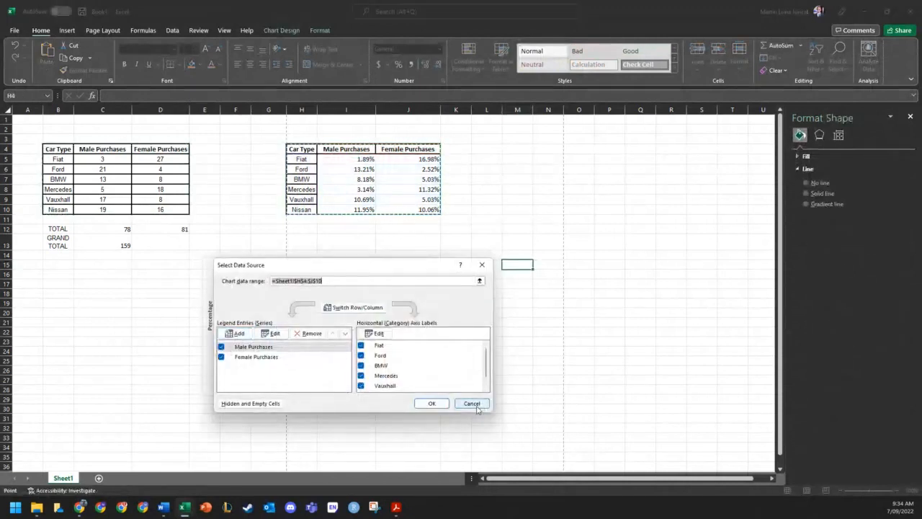
click(235, 333)
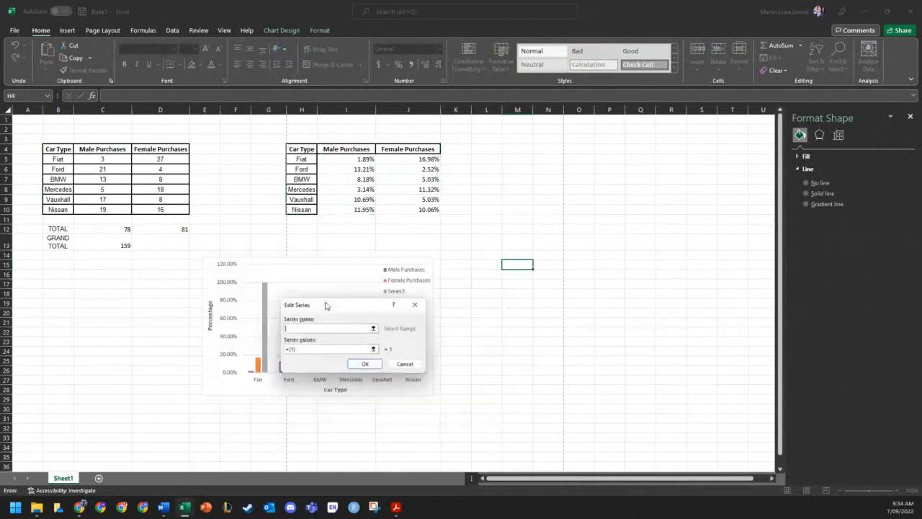
click(373, 349)
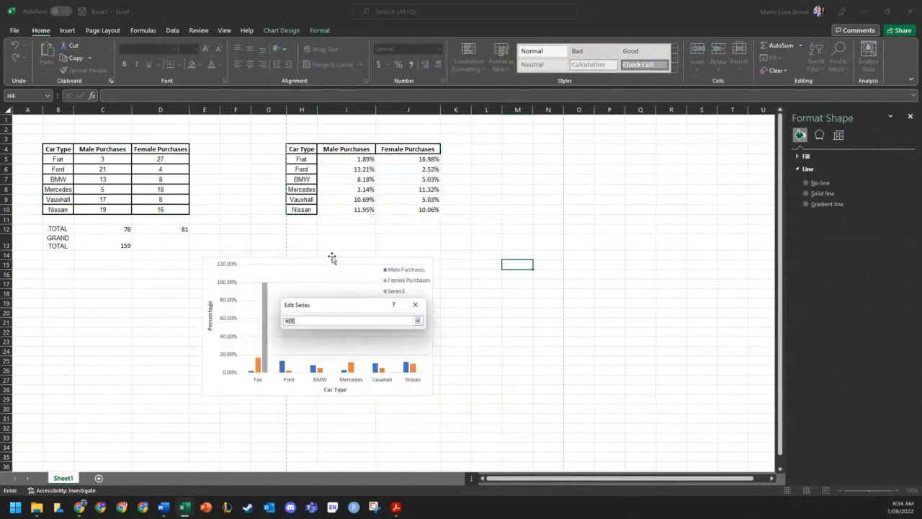
key(Return)
click(405, 364)
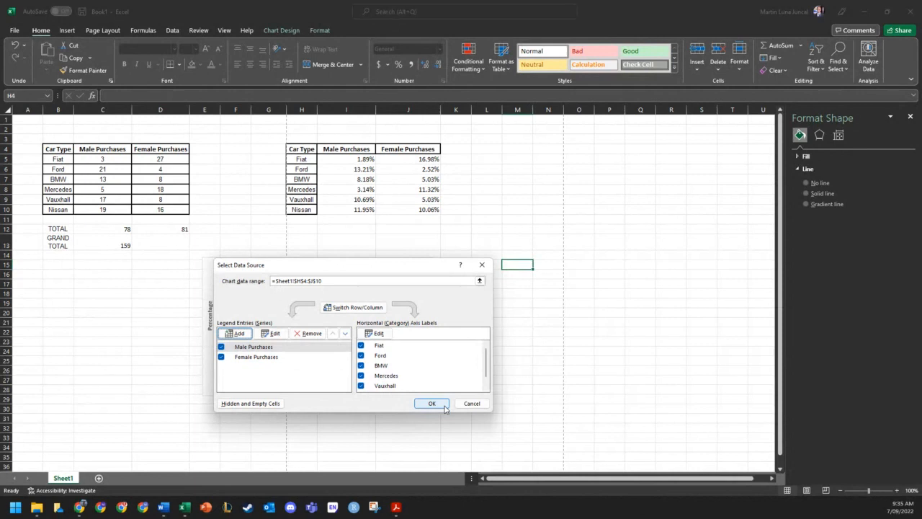
click(472, 404)
click(523, 191)
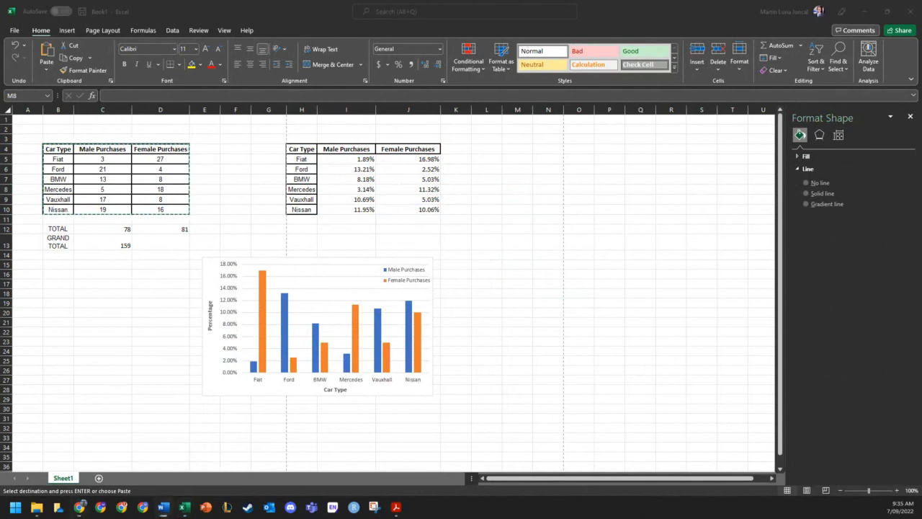
click(664, 212)
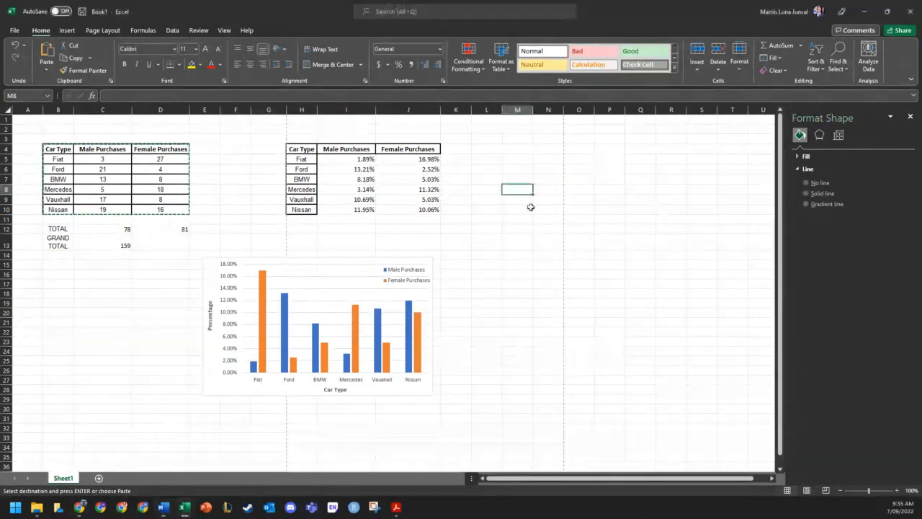
Copy the percentage table H4:J10 and paste only its values starting at cell M4
drag(302, 150, 409, 211)
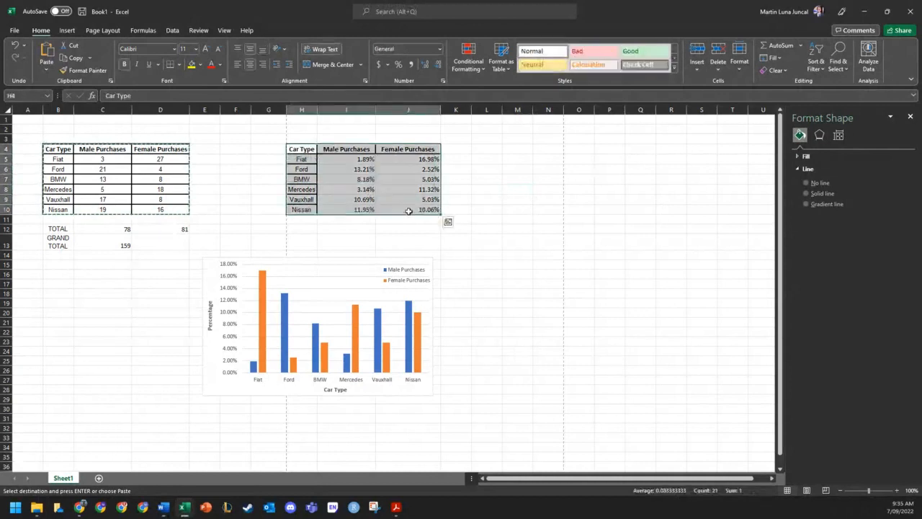
key(ctrl+c)
click(506, 148)
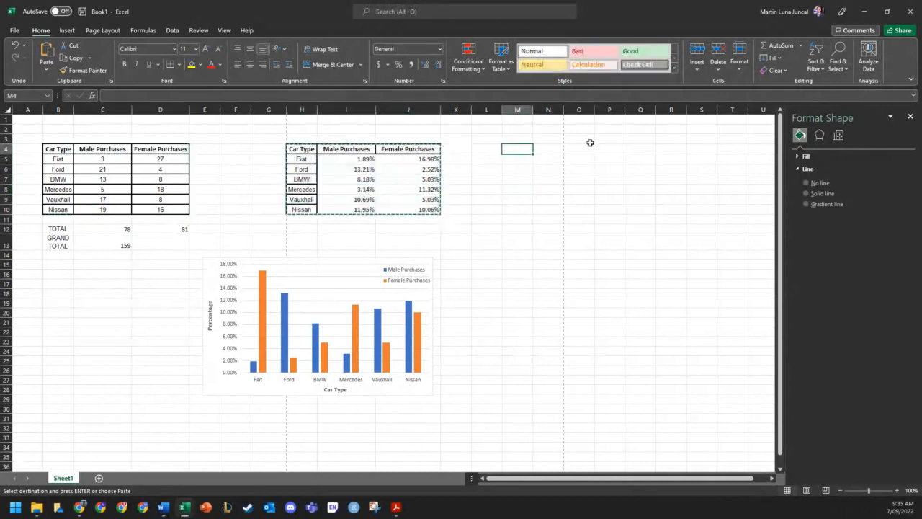
key(ctrl+v)
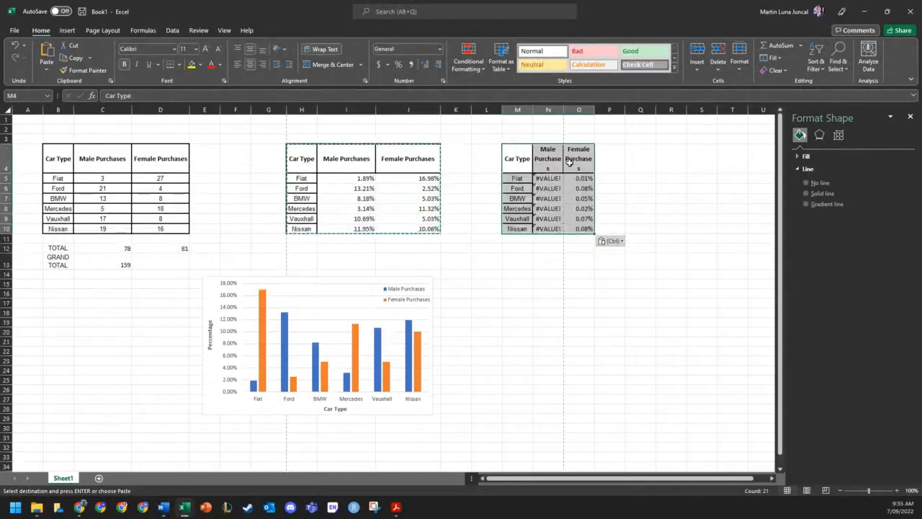
key(ctrl+z)
right_click(512, 150)
click(547, 213)
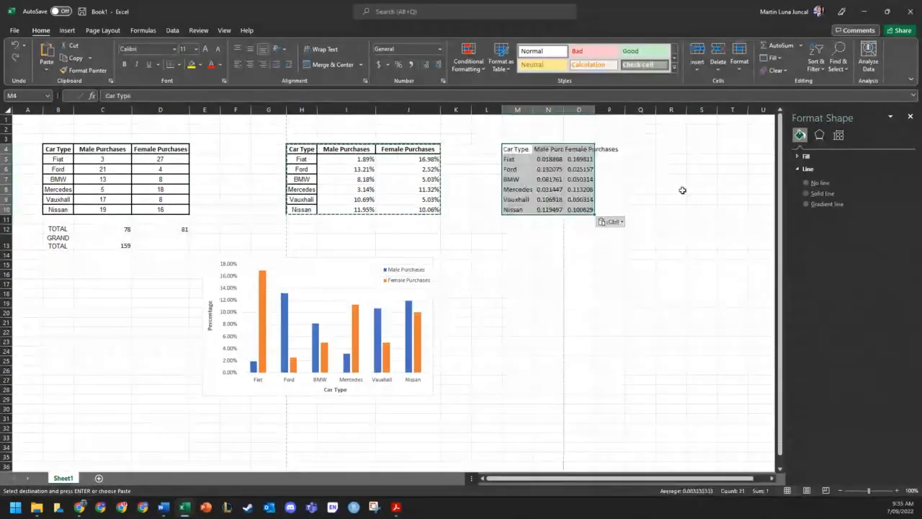
Autofit the widths of columns N and O to the pasted table's contents
click(683, 190)
double_click(564, 110)
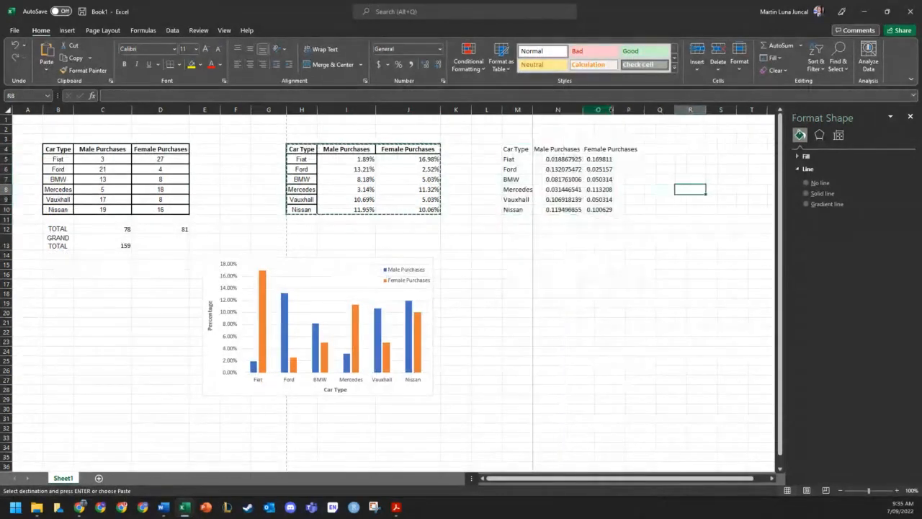
double_click(611, 109)
click(661, 209)
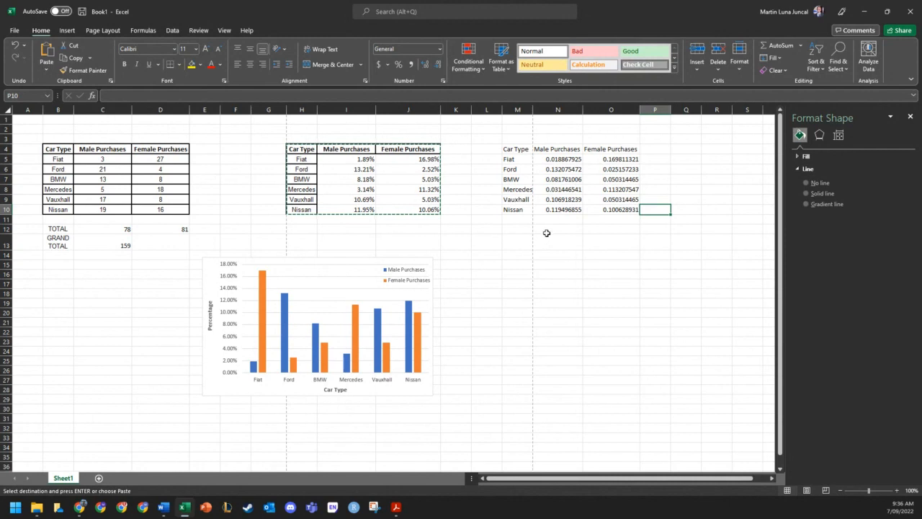
key(Up)
key(Up)
key(Up)
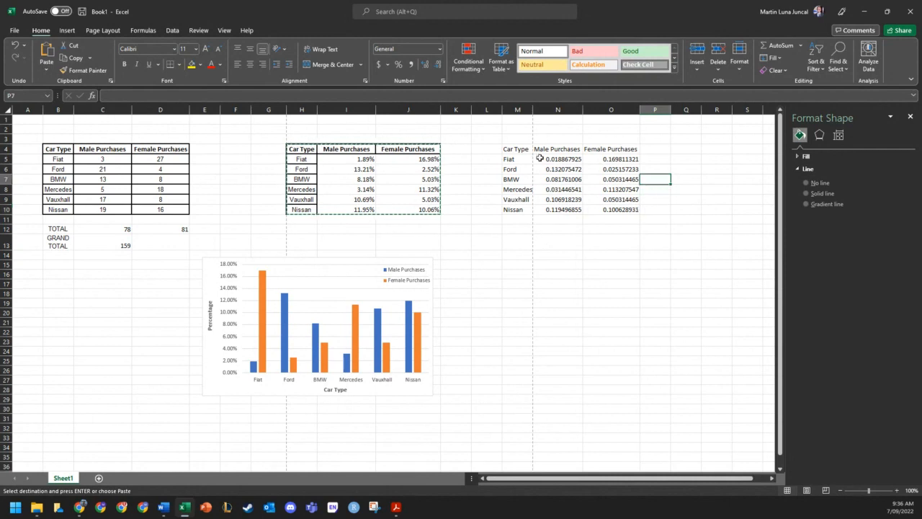
drag(540, 158, 613, 209)
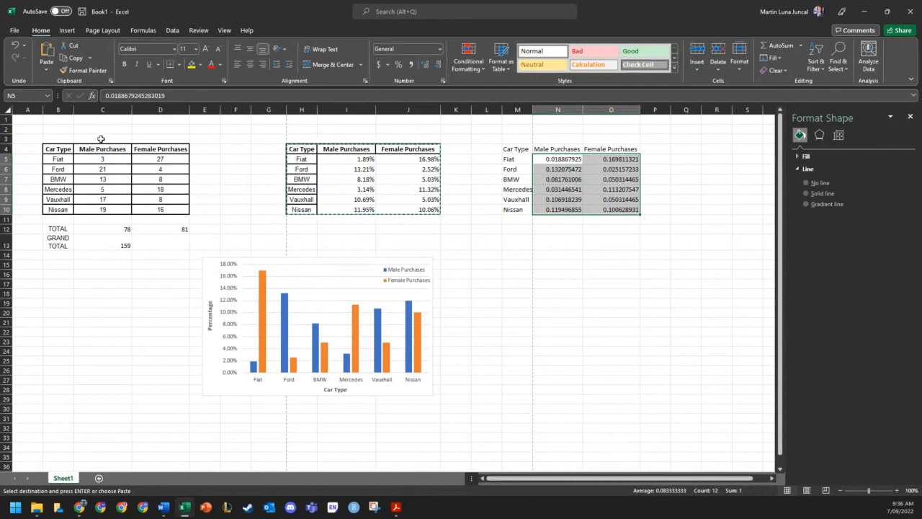
click(209, 152)
drag(202, 159, 214, 183)
click(209, 162)
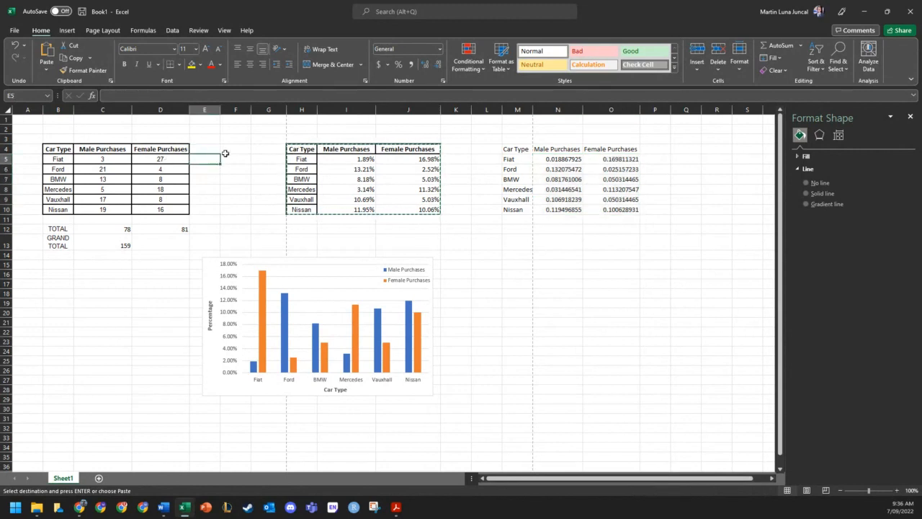
Clear the pasted numbers from N5:O10, keeping the headers and car types
drag(535, 159, 616, 209)
key(Delete)
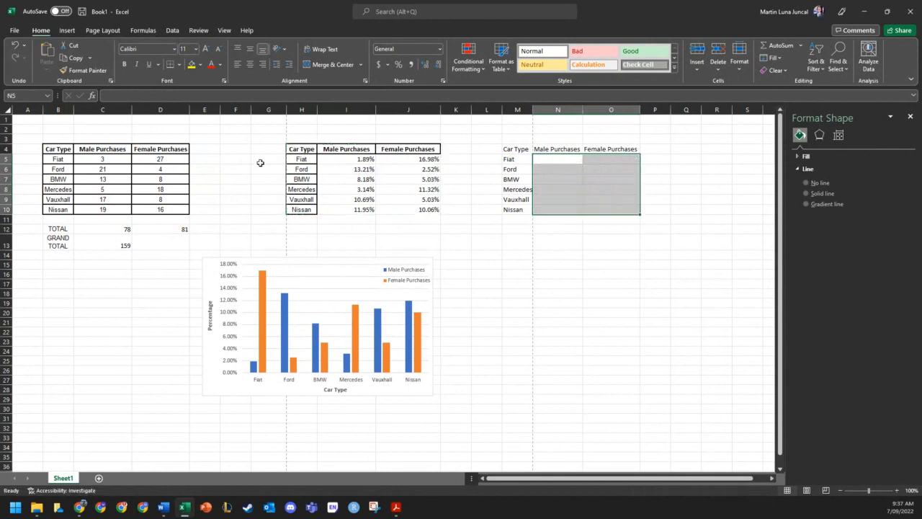
Enter =SUM(C5:D5) in E5 to total the Fiat purchases
click(211, 161)
text(=)
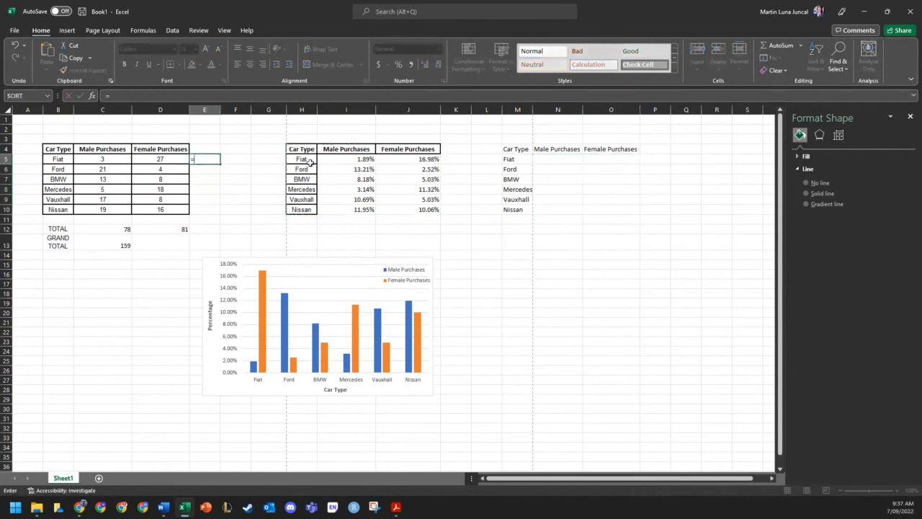
text(Sum)
key(Tab)
key(Left)
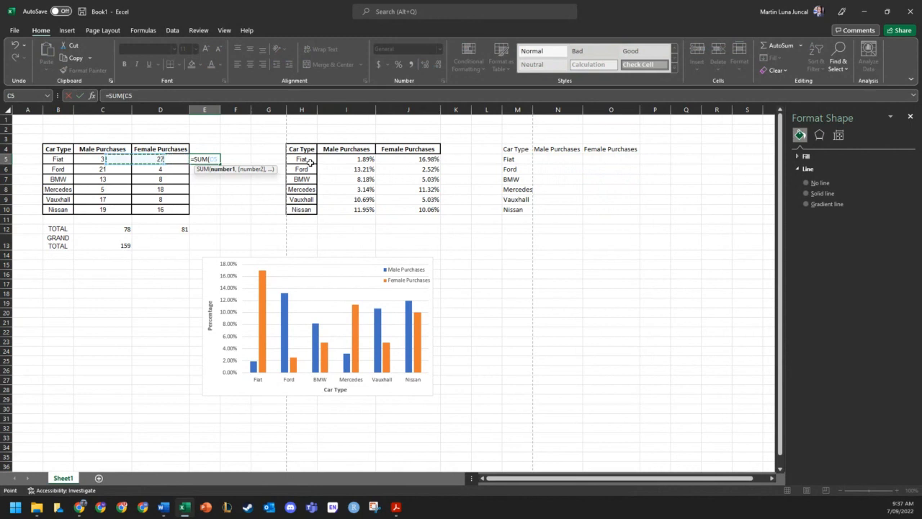
key(Left)
key(shift+Right)
key(Return)
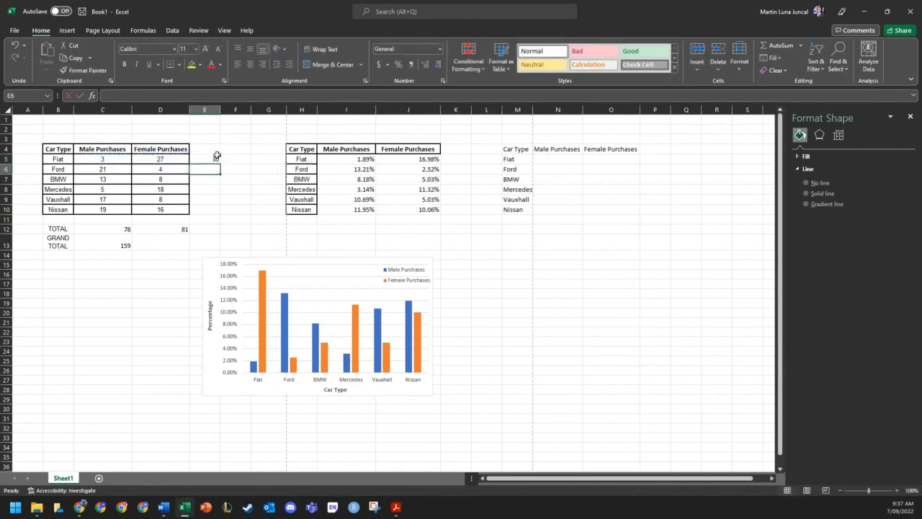
Fill the total formula from E5 down to E10 for all car types
click(216, 160)
drag(217, 160, 220, 211)
click(280, 193)
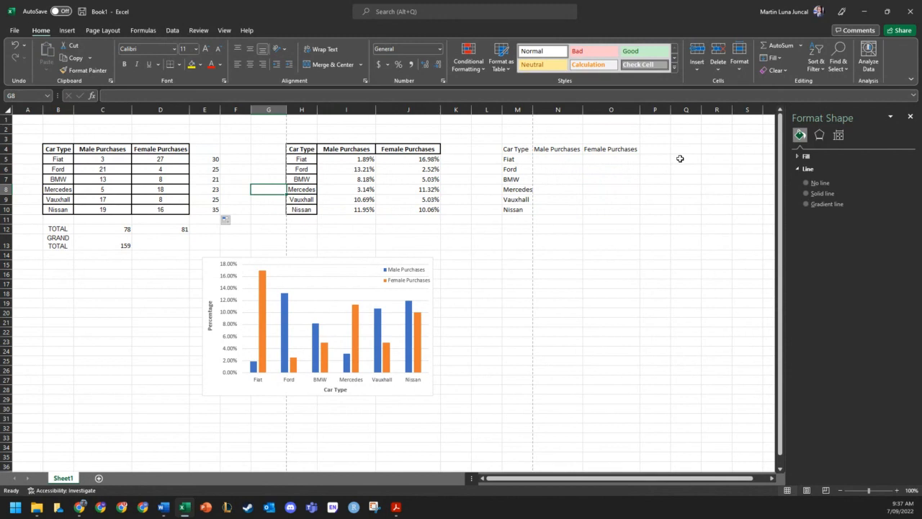
Enter =C5/E5 in N5 to calculate the male share of Fiat purchases
click(574, 164)
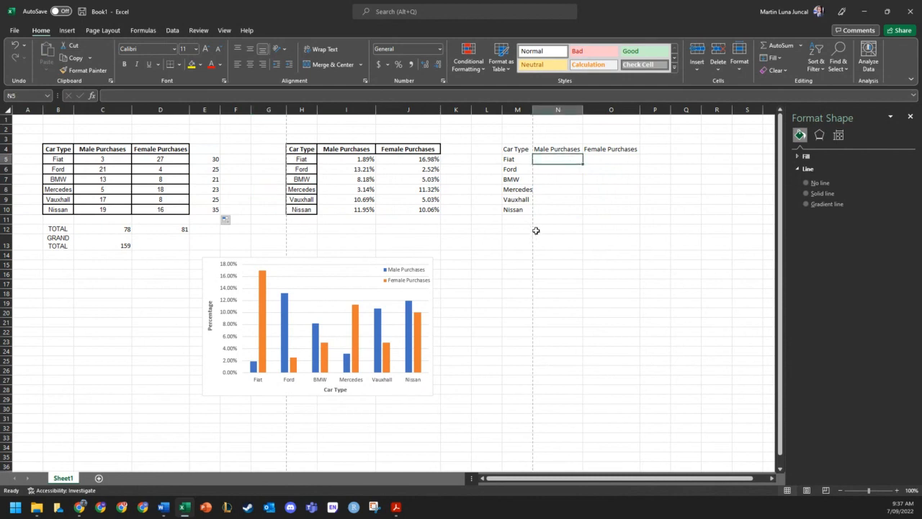
text(=)
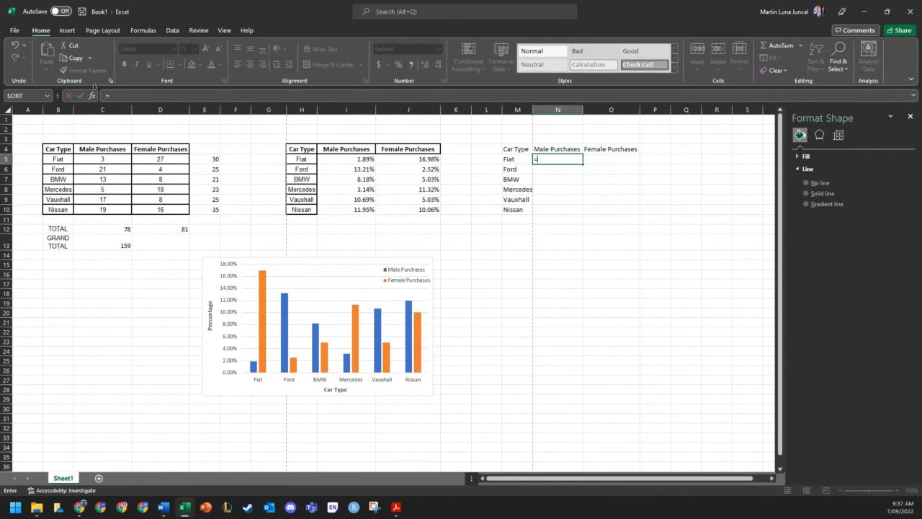
click(116, 160)
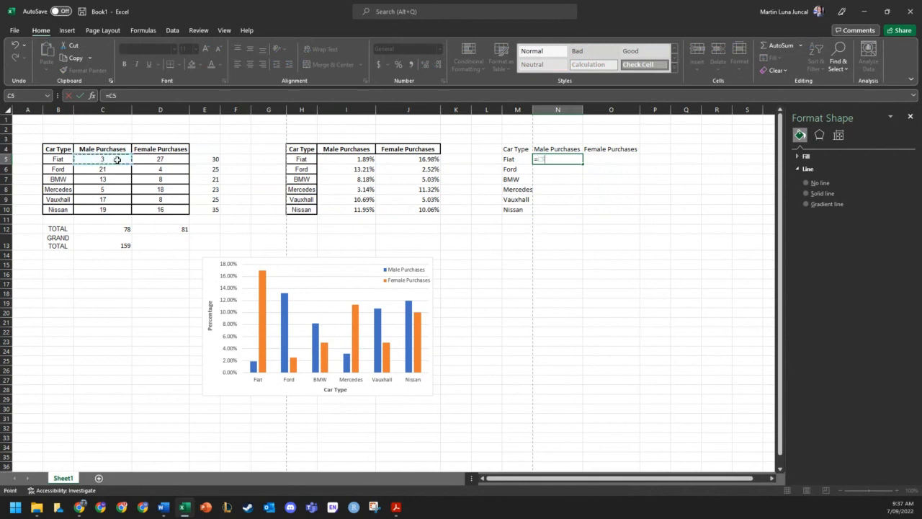
text(.)
click(209, 160)
key(Return)
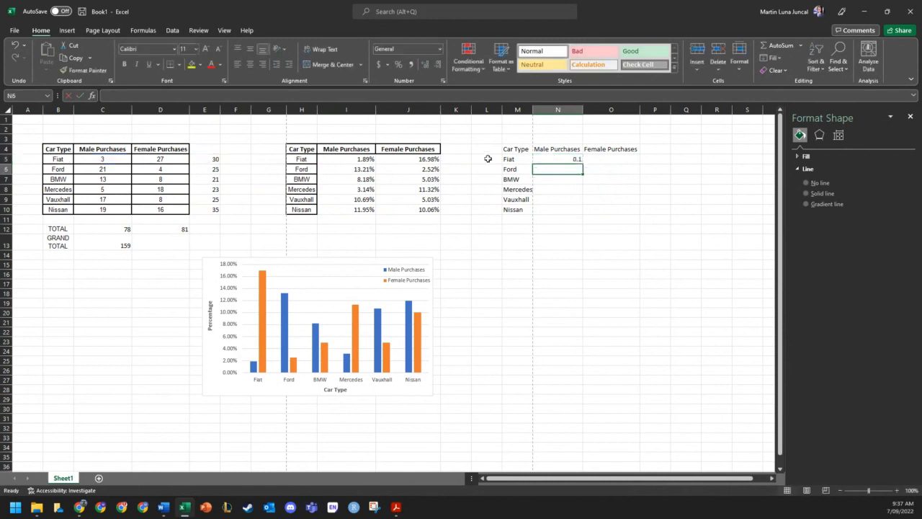
Fill the share formula from N5 across into O5 for the female purchases
click(572, 159)
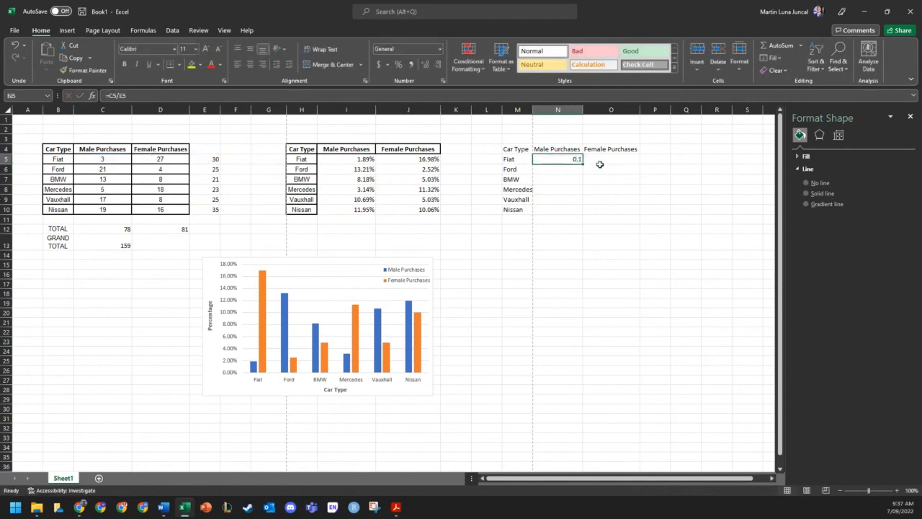
drag(583, 164, 616, 162)
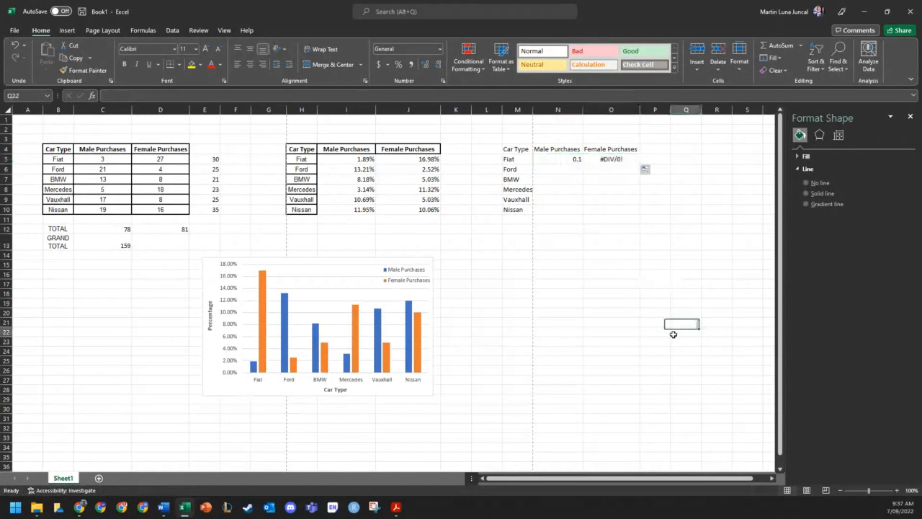
Change the male share formula in N5 to =C5/$E5 so the total's column stays fixed
click(621, 160)
click(551, 158)
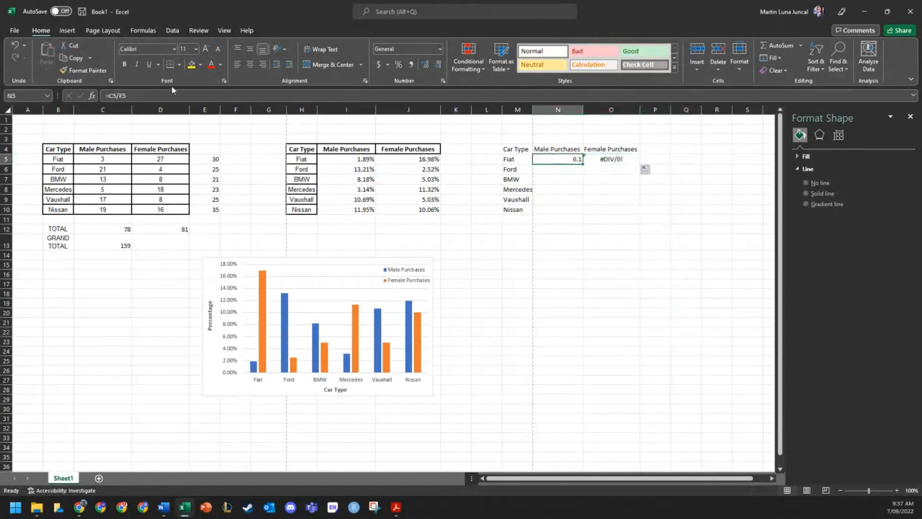
click(163, 94)
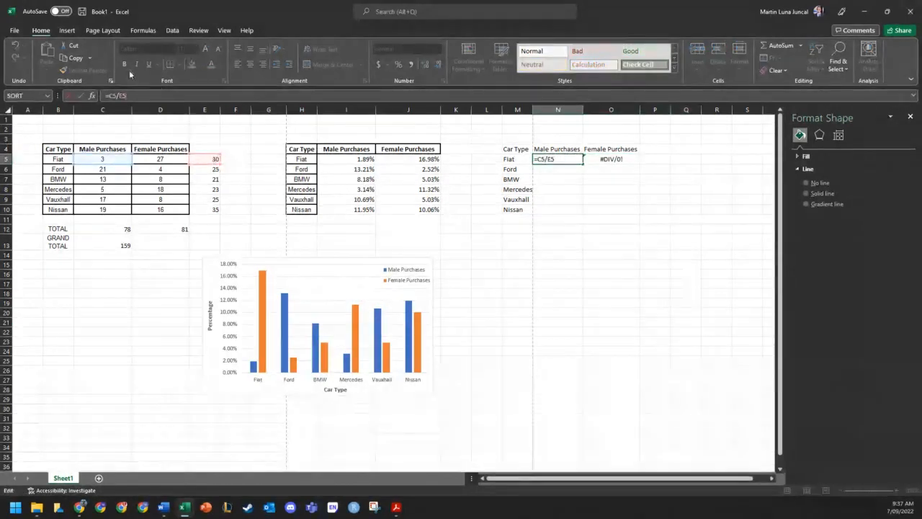
key(F4)
click(121, 96)
key(BackSpace)
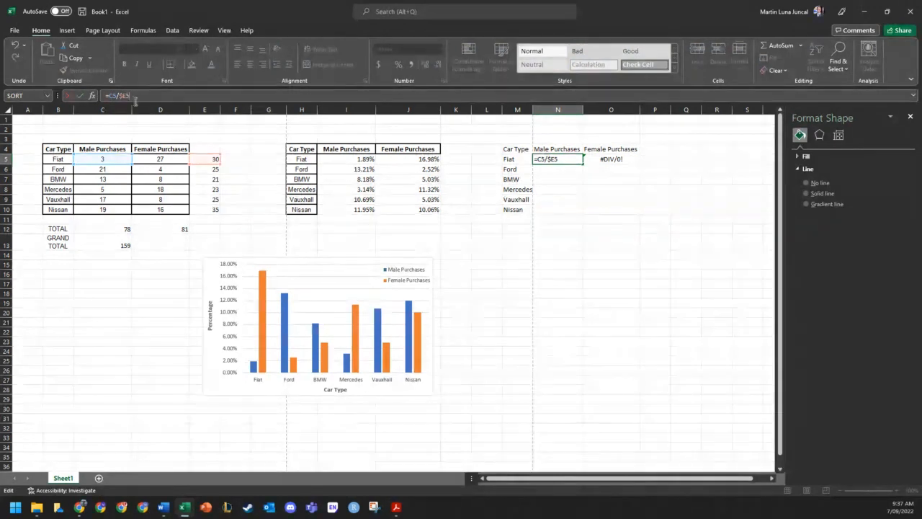
key(F4)
key(F4)
key(F4)
key(F4)
key(Return)
Fill the revised formula from N5 through O10 for both purchase columns and all car types
click(578, 161)
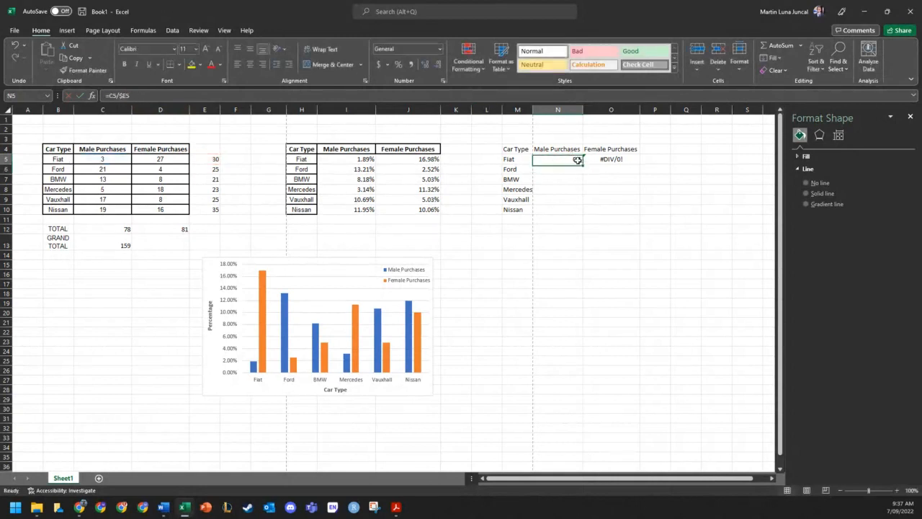
drag(583, 164, 640, 215)
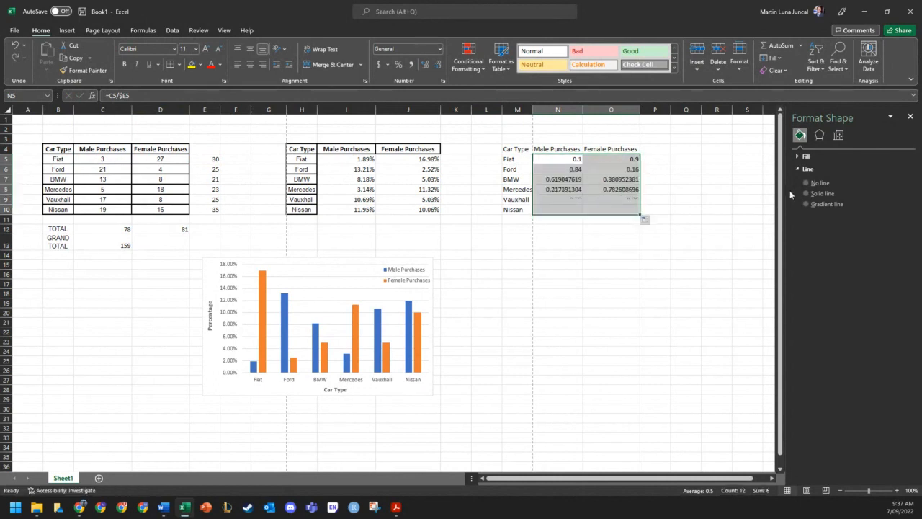
click(715, 158)
drag(569, 170, 626, 211)
click(657, 269)
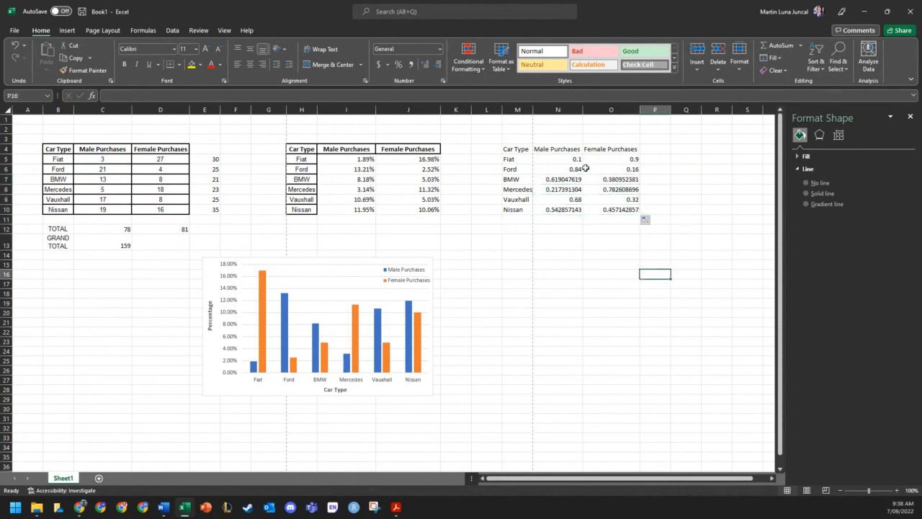
Format the shares in N5:O10 to show two decimal places
drag(563, 159, 617, 210)
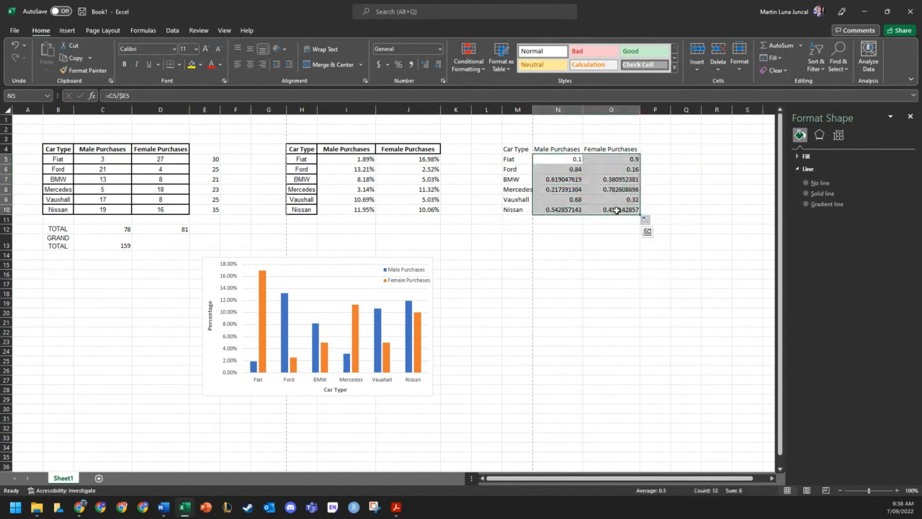
click(437, 64)
click(423, 64)
click(424, 65)
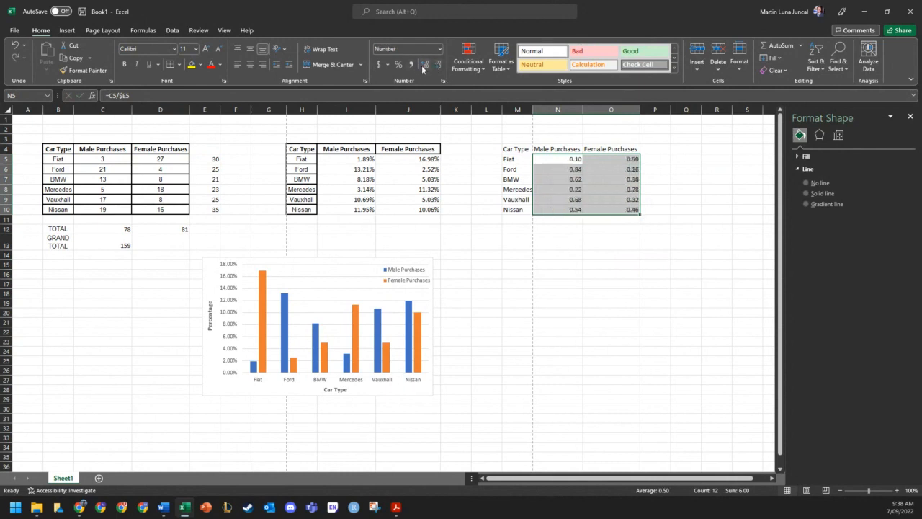
click(626, 242)
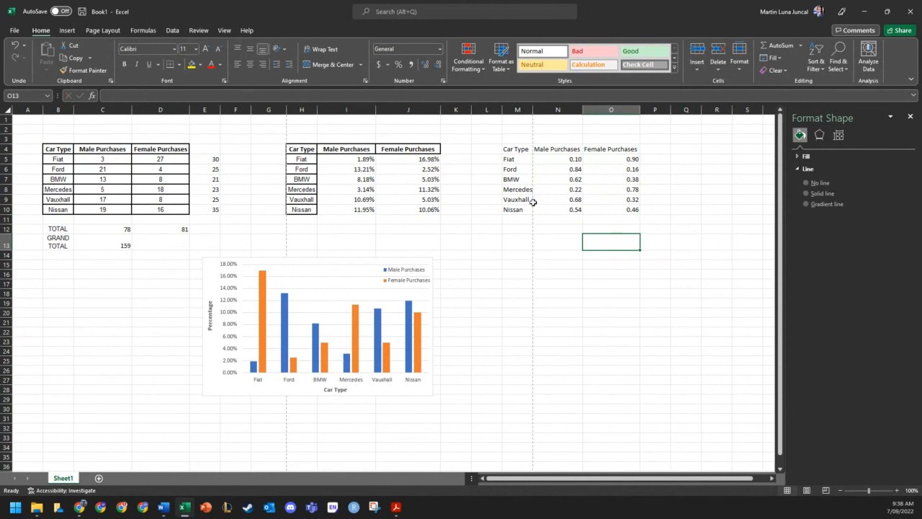
Review the Fiat share formulas in N5 and O5, and enter the answer label "a)" in N14
click(578, 160)
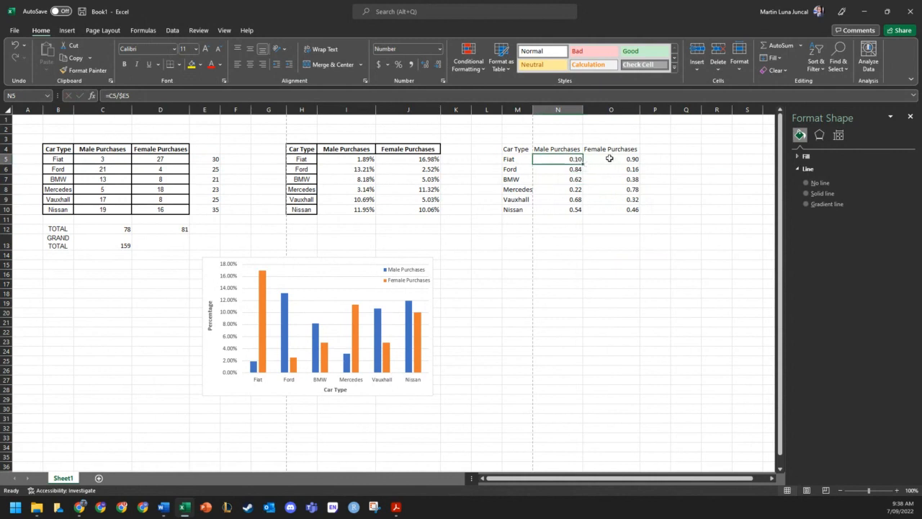
click(610, 159)
mouse_move(316, 356)
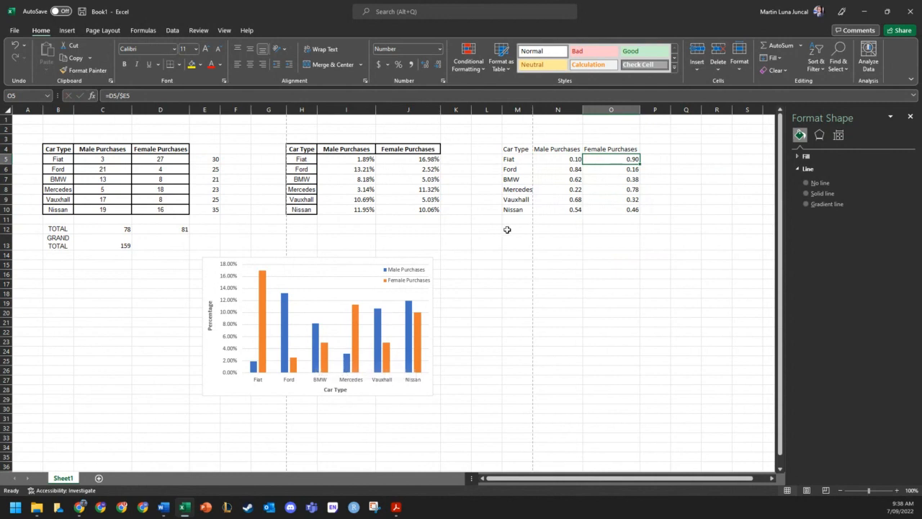
click(554, 252)
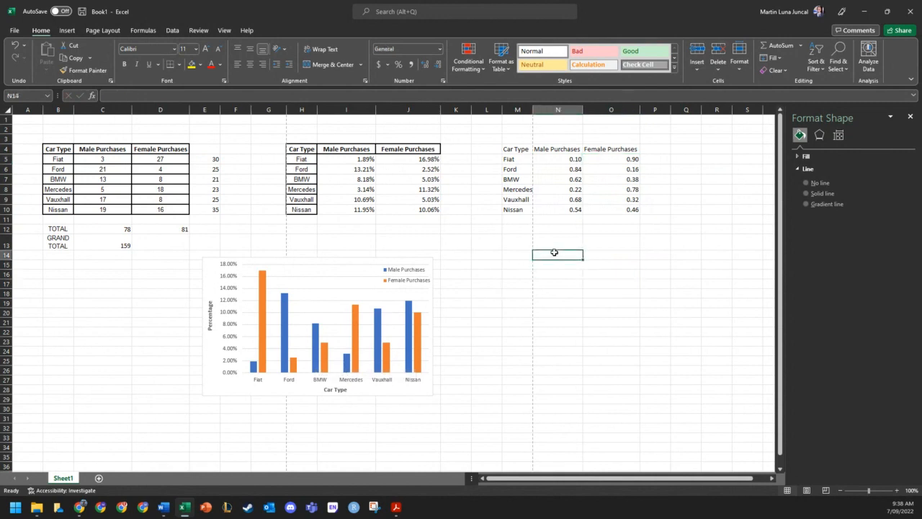
text(a))
key(Tab)
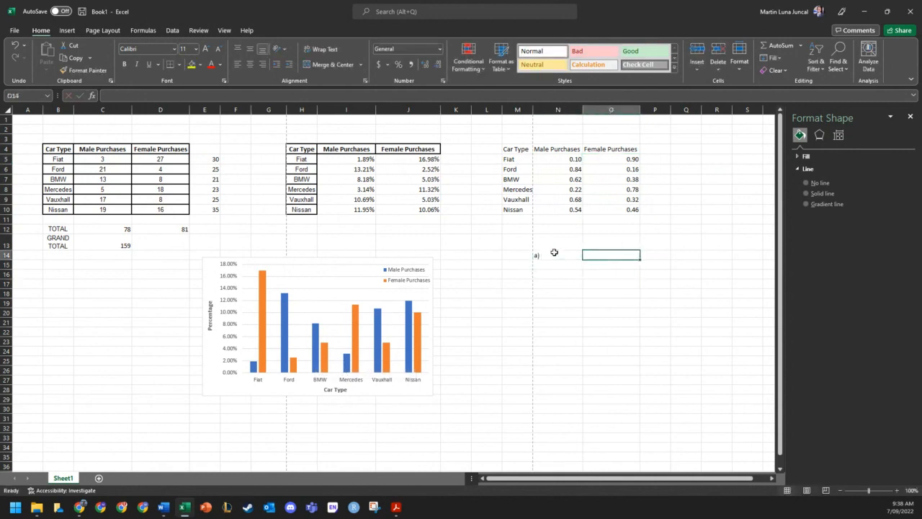
Complete the first answer in N14 so it reads "a) 0.1 or 10%"
click(554, 252)
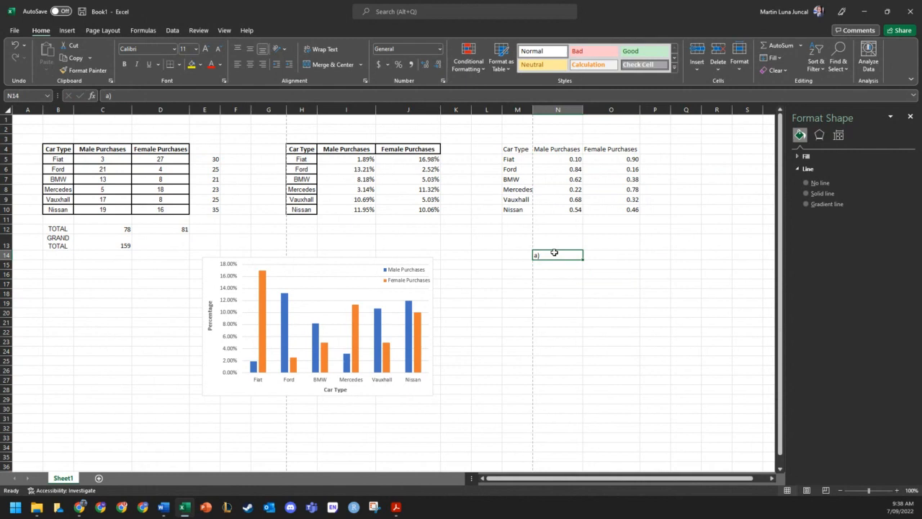
click(586, 149)
click(574, 147)
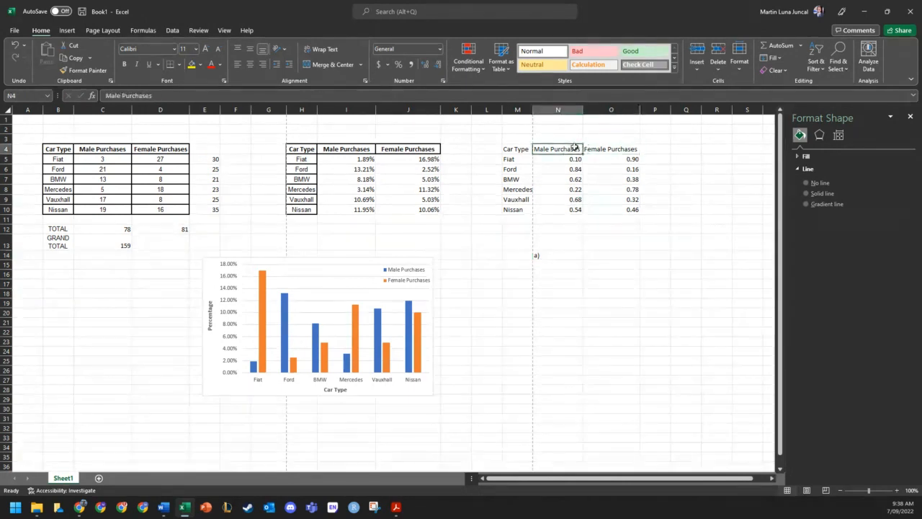
drag(586, 271, 581, 273)
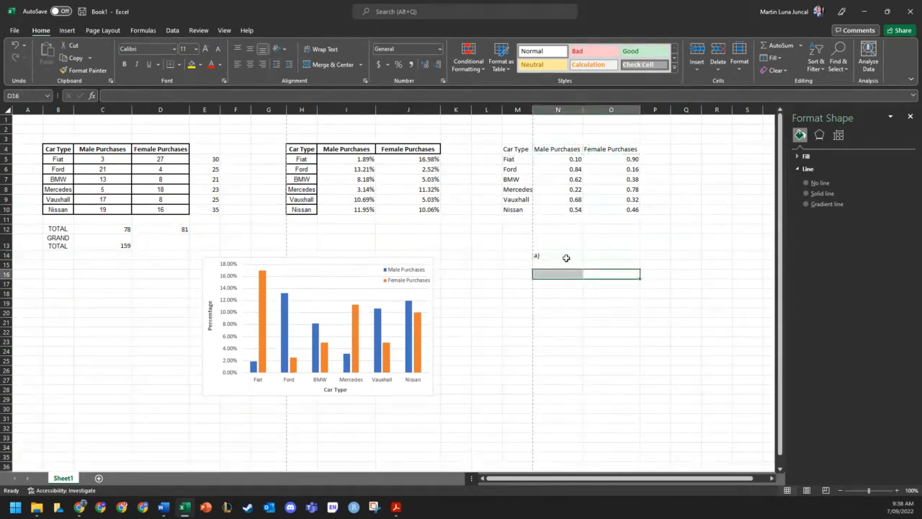
double_click(566, 258)
text(0.1)
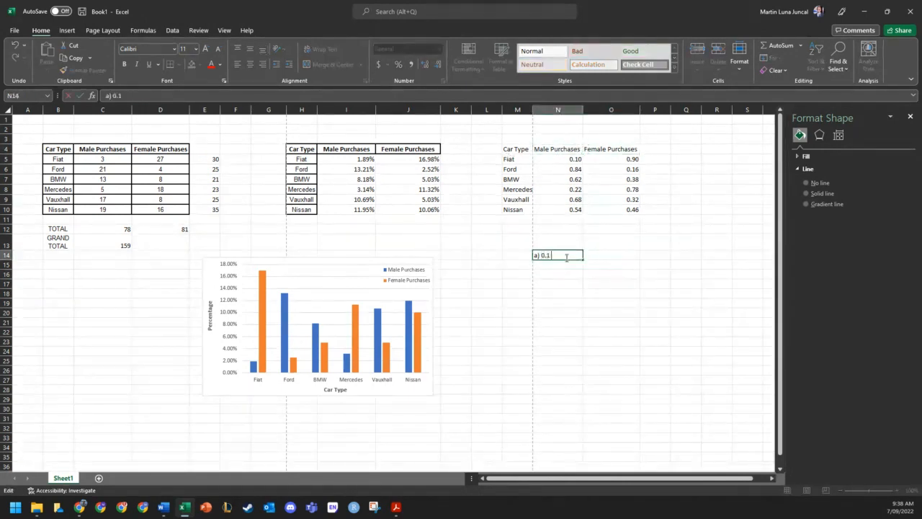
text( or 10%)
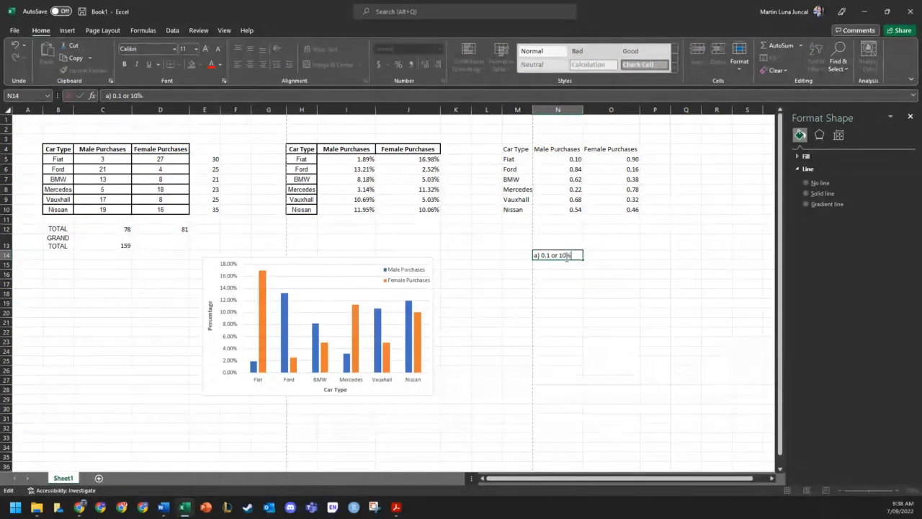
key(Return)
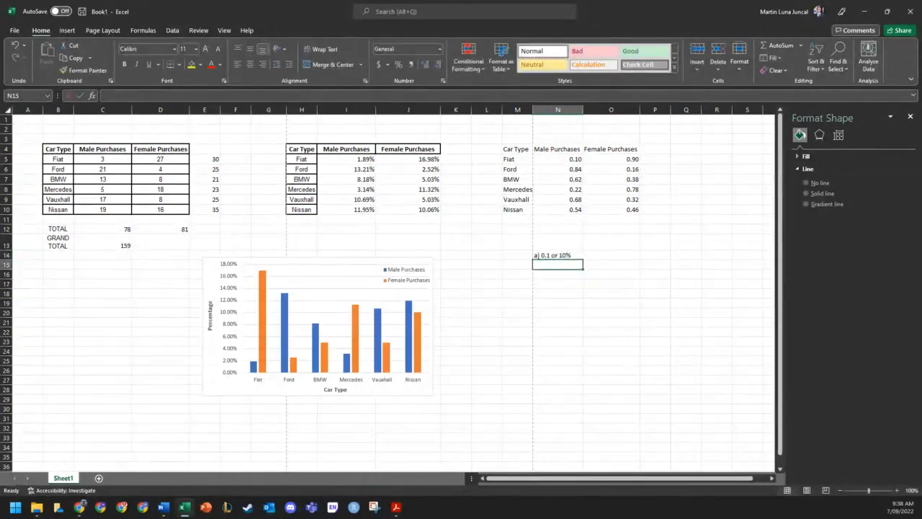
Enter the answer "b) 0.78 or 78%" in N15 and the label "c)" in N16
text(b) 0.78 o)
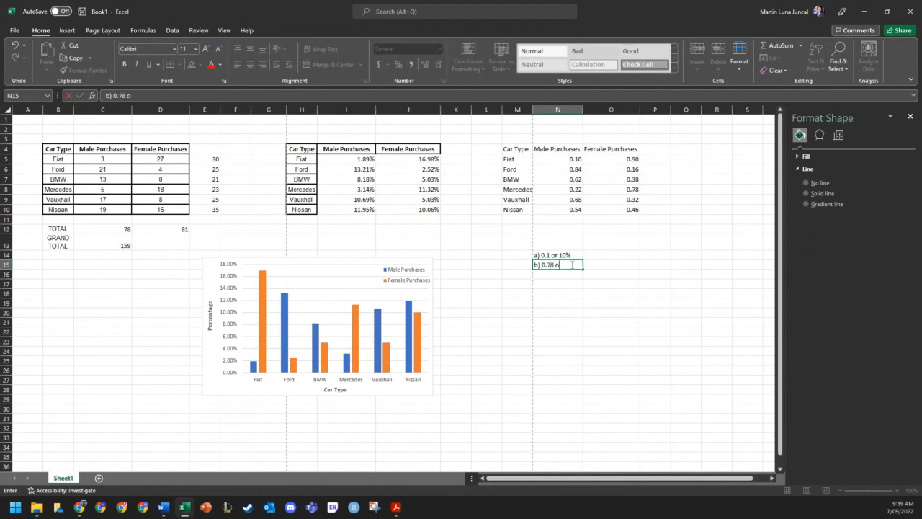
text(%)
key(Return)
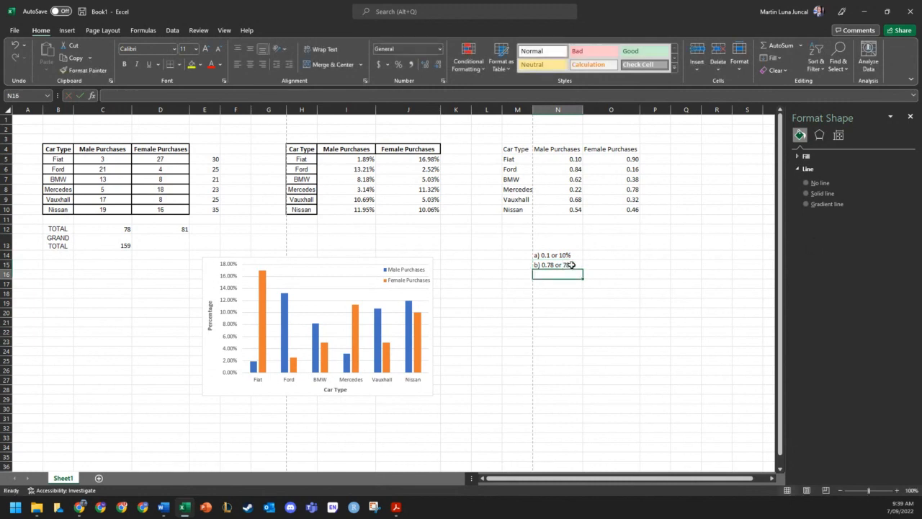
text(c)
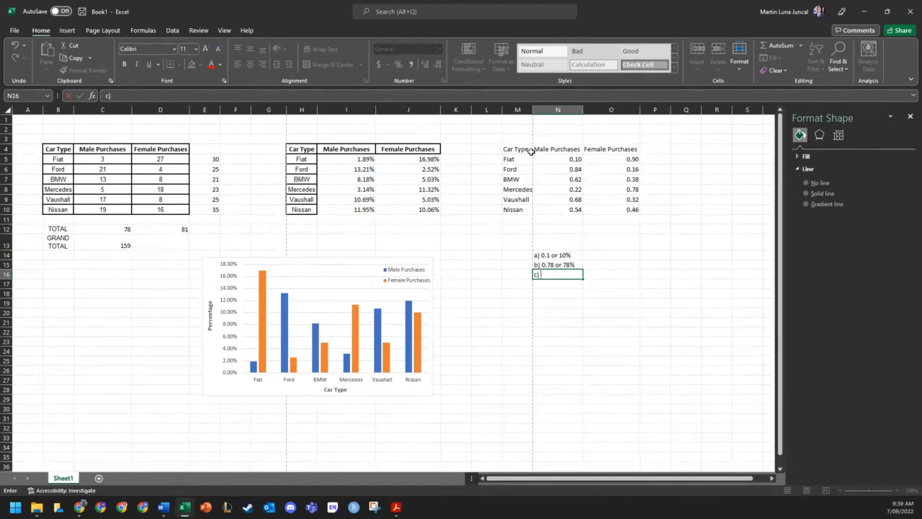
click(684, 151)
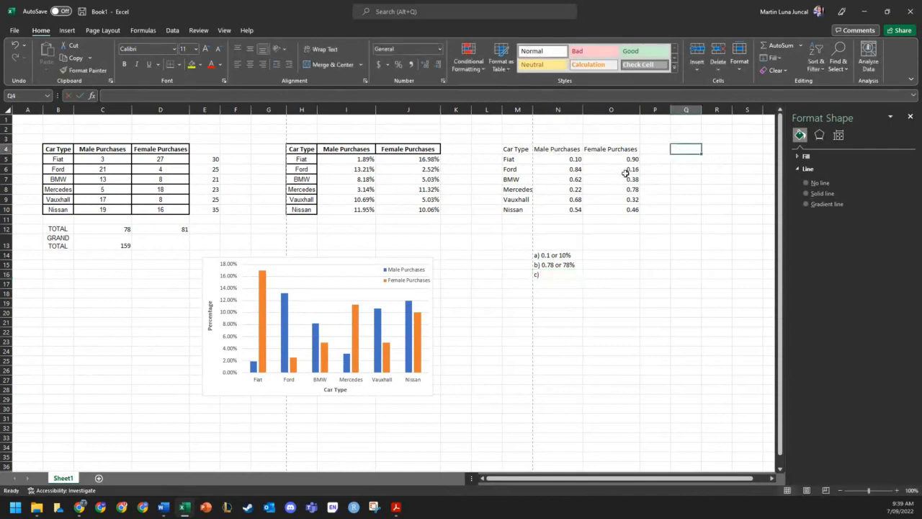
Examine the male shares of Ford and BMW and the female shares of Vauxhall and Nissan for answer c)
click(569, 160)
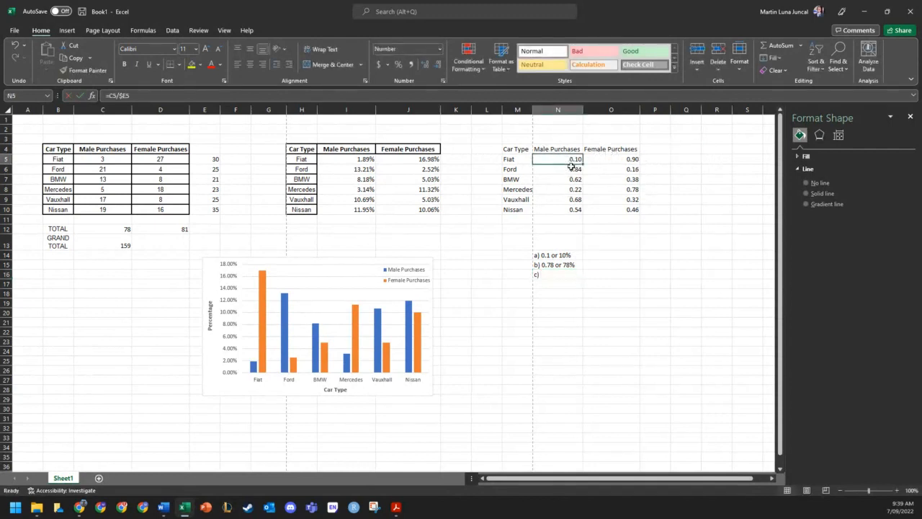
drag(572, 178, 574, 170)
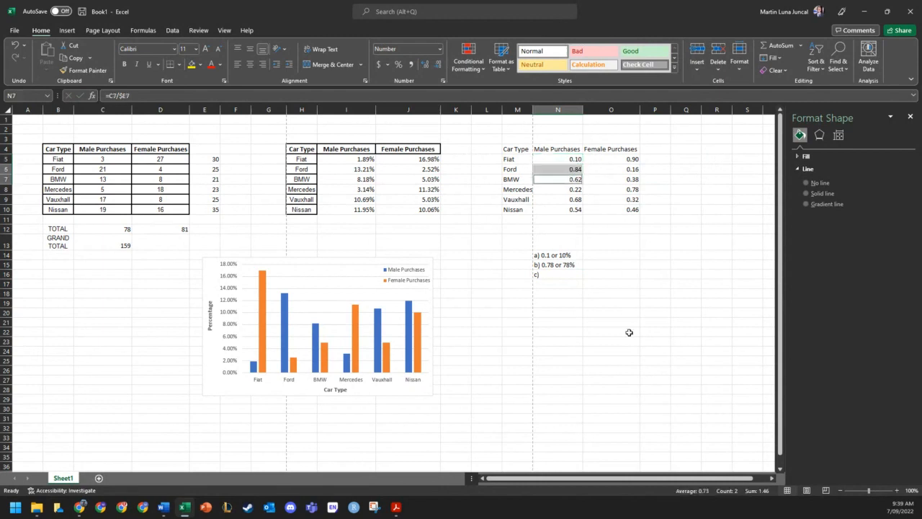
click(653, 370)
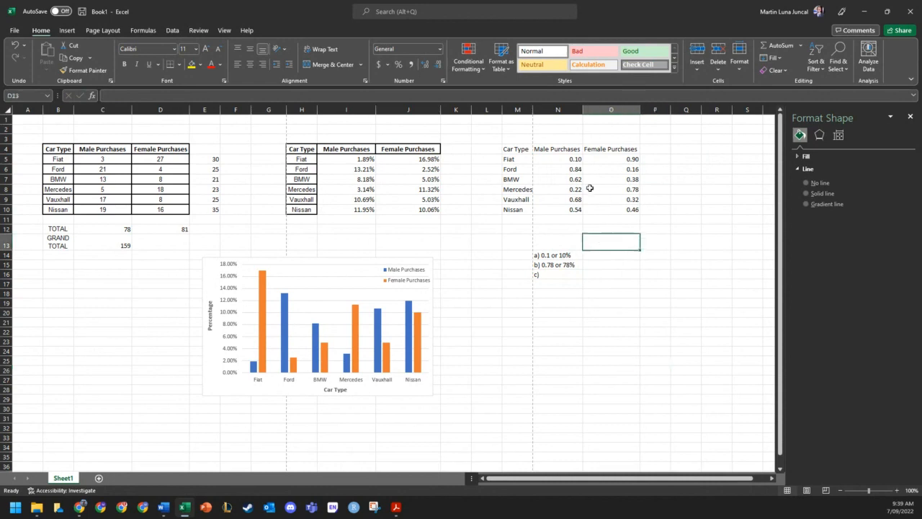
click(563, 178)
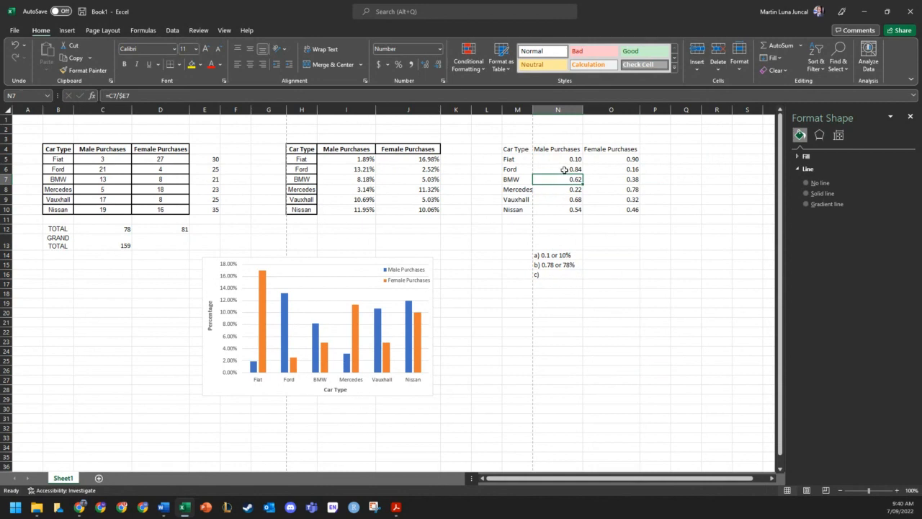
click(564, 170)
ctrl+click(565, 178)
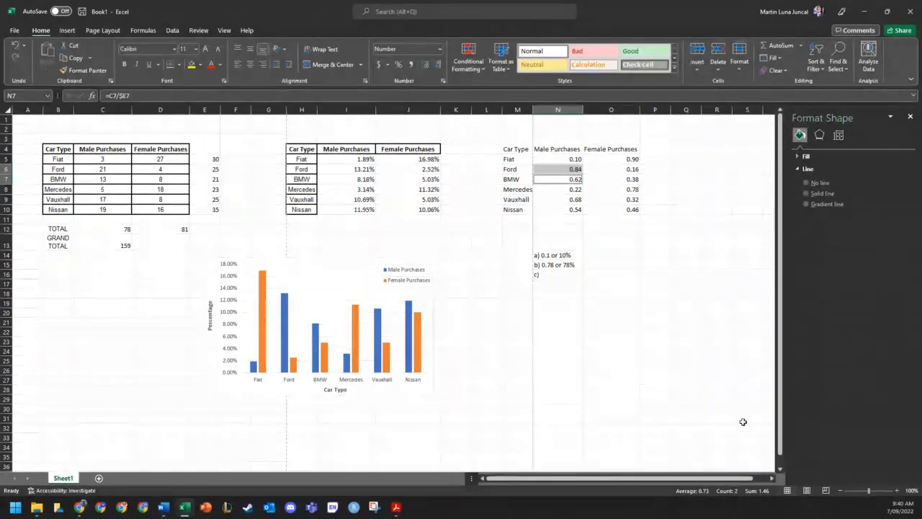
click(699, 333)
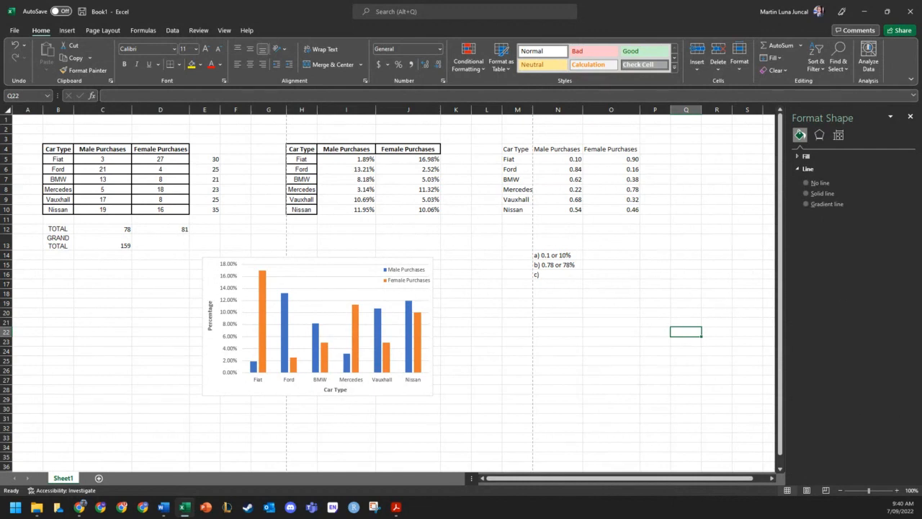
key(alt+Tab)
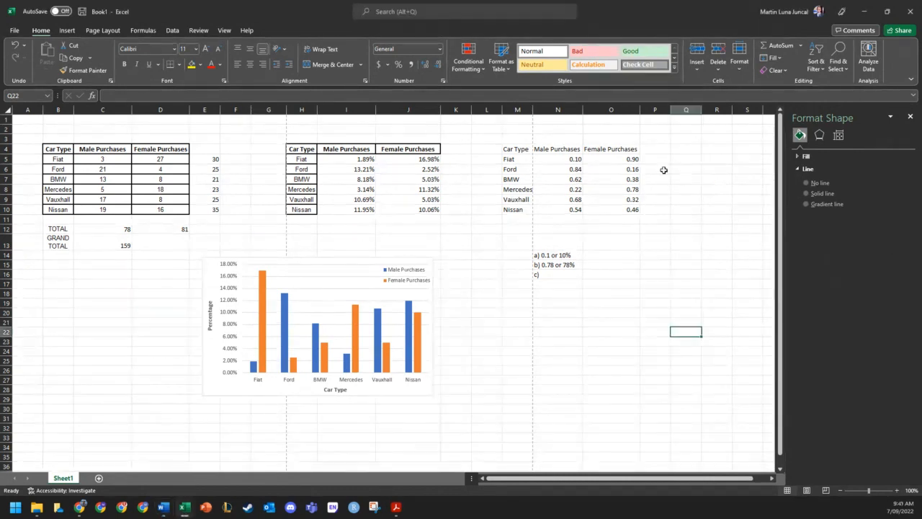
click(593, 253)
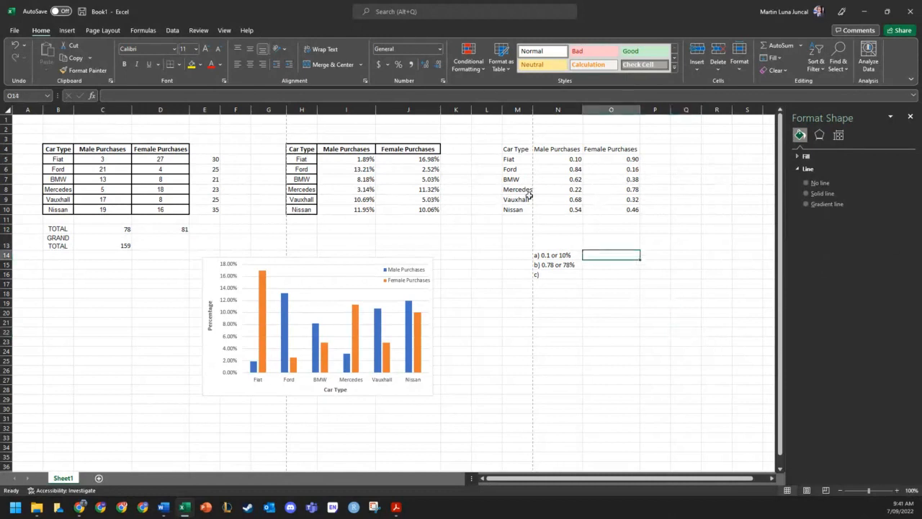
click(635, 210)
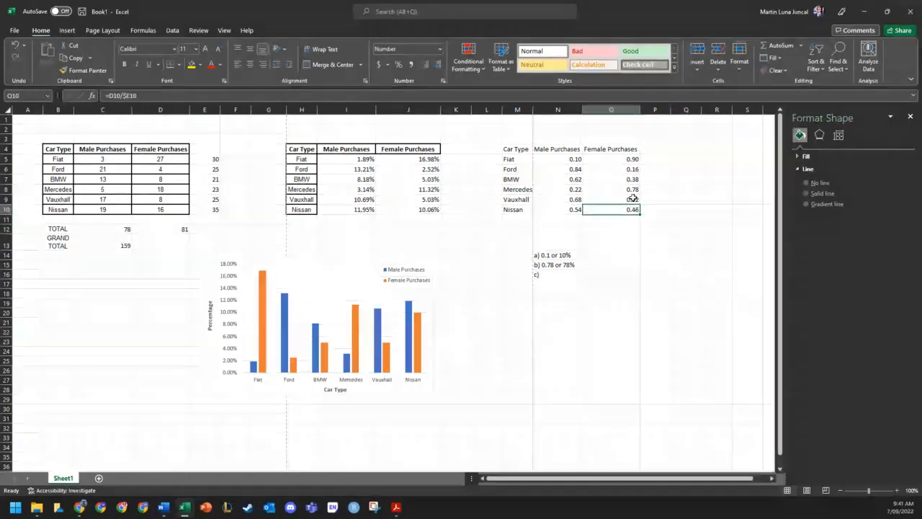
drag(632, 198, 637, 207)
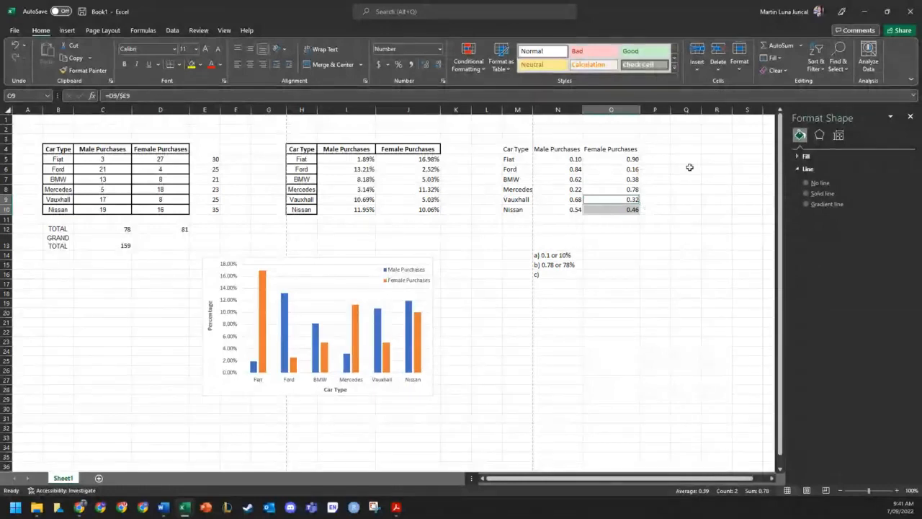
click(559, 275)
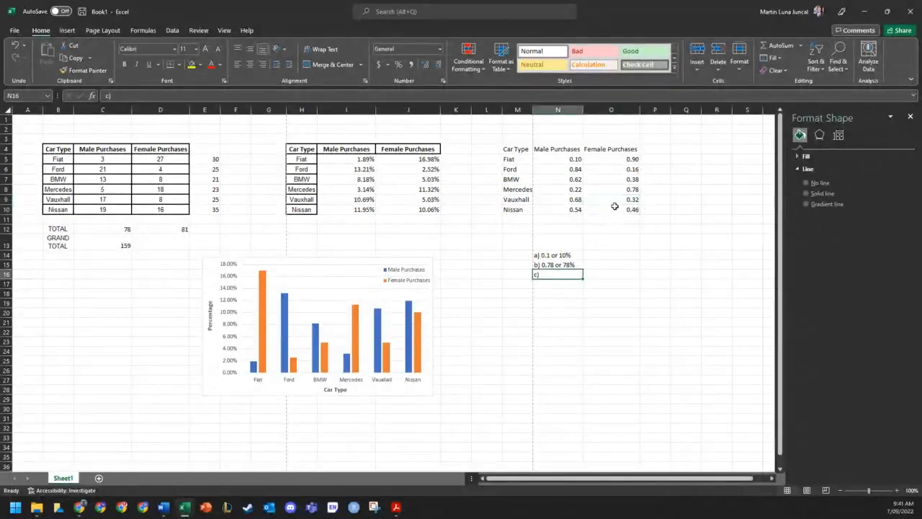
drag(614, 201, 628, 209)
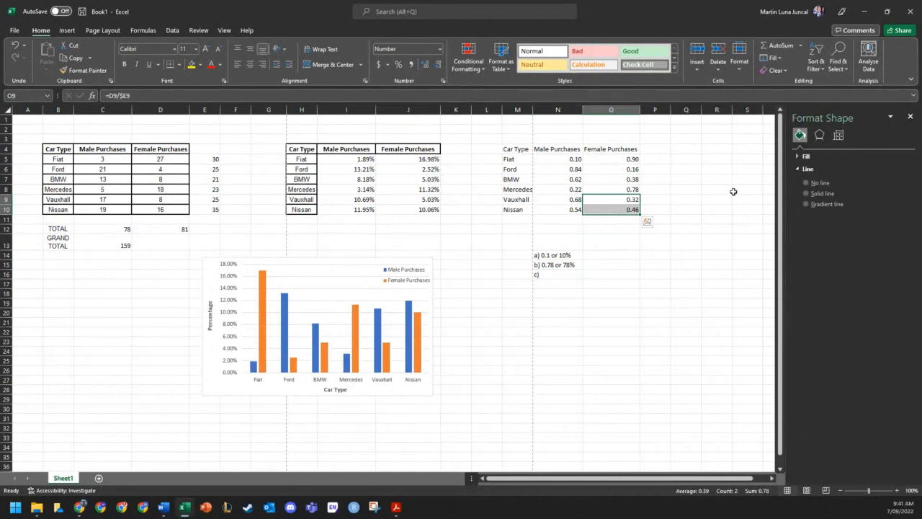
Check the BMW share under Male Purchases and the Ford share under Female Purchases in the per-car-type table
click(560, 148)
click(556, 178)
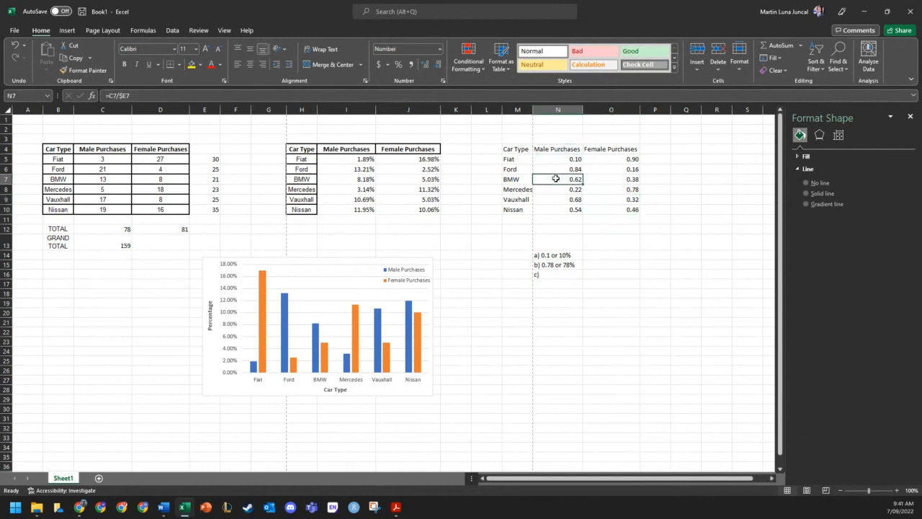
click(611, 147)
click(624, 170)
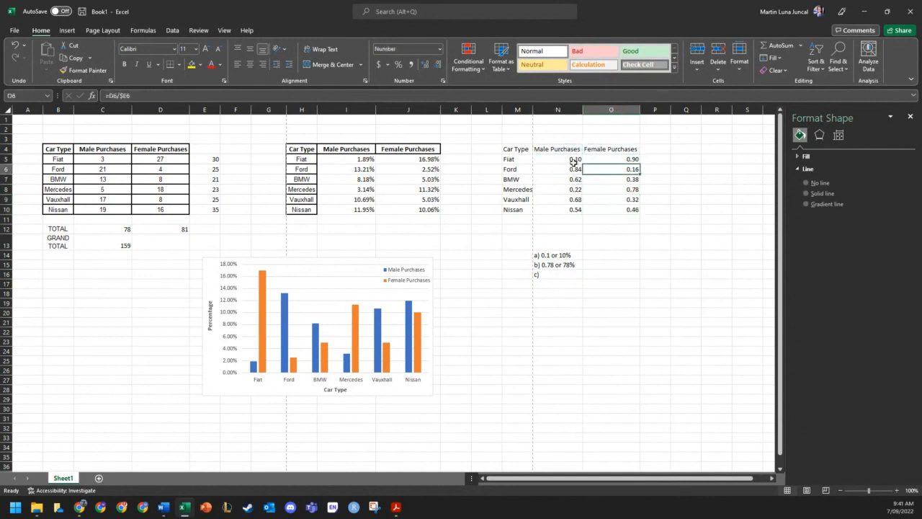
click(686, 303)
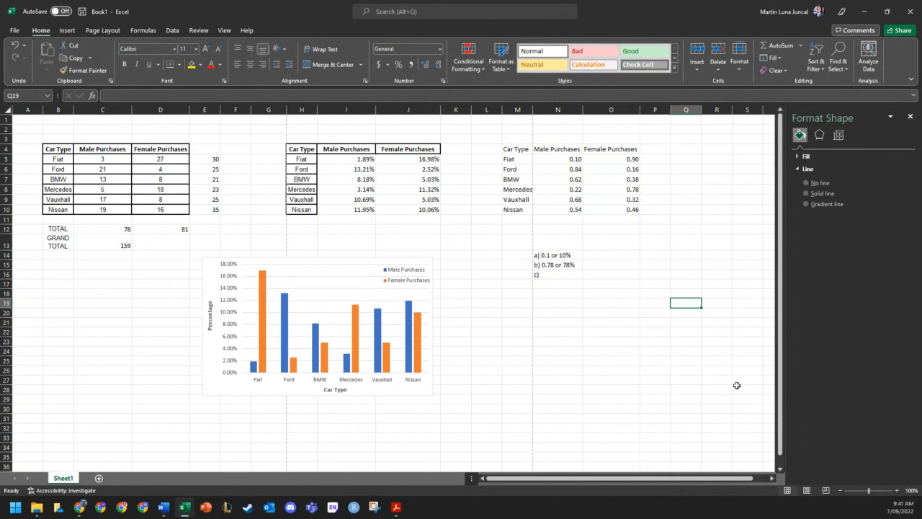
Enter the label "d)" in N17 and complete the answer in N16 so it reads "c) Poor Data"
click(536, 283)
text(d))
key(Return)
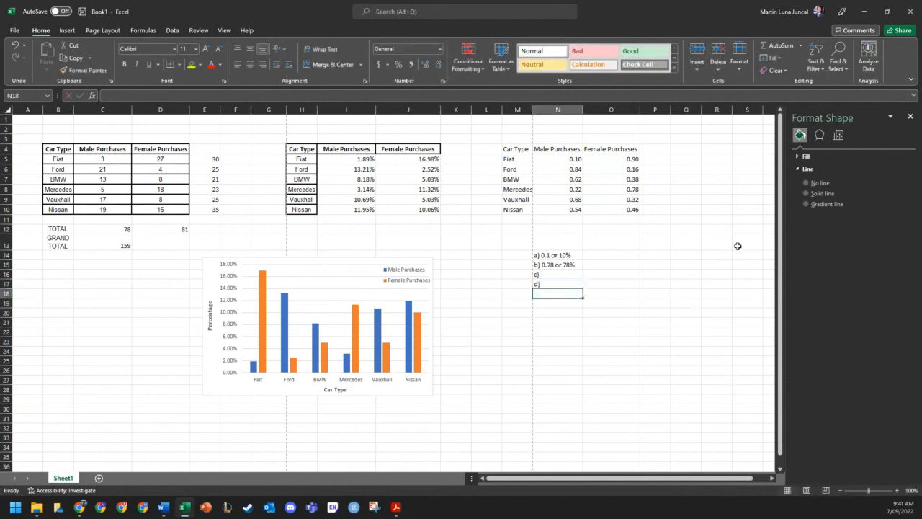
double_click(565, 276)
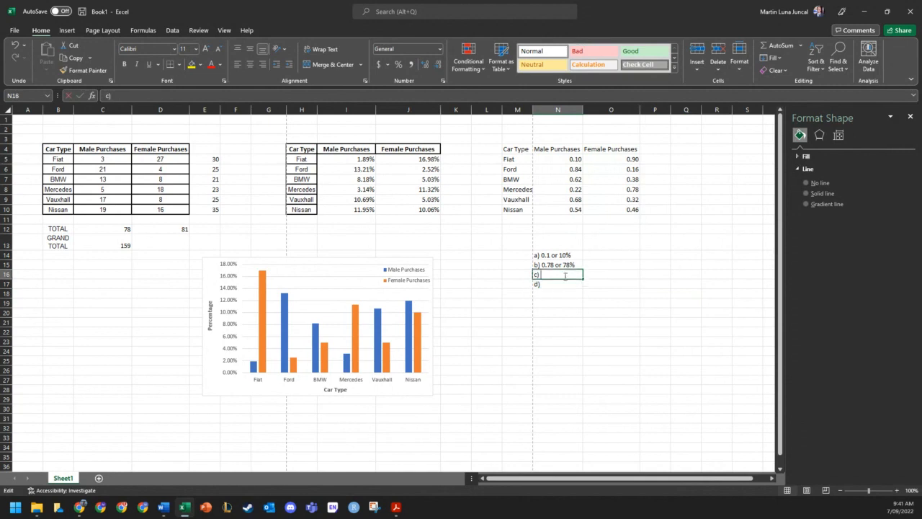
text(Poor Data)
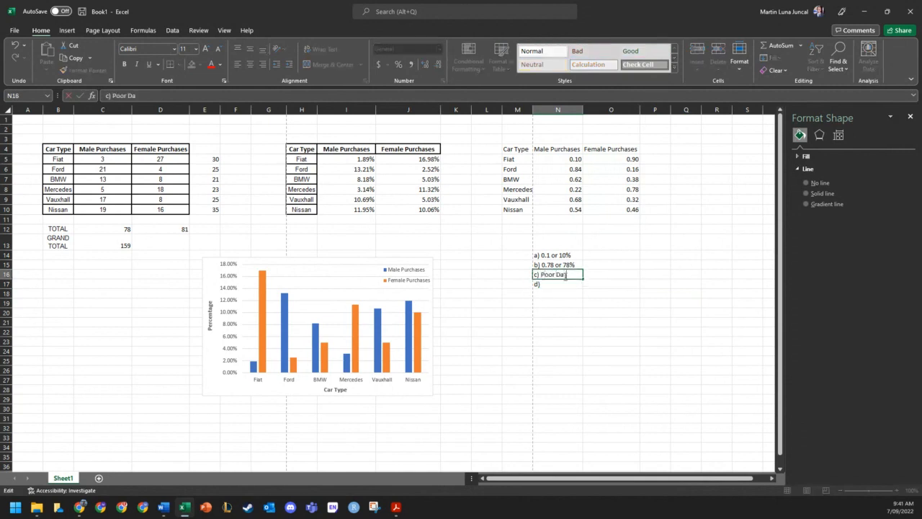
key(Return)
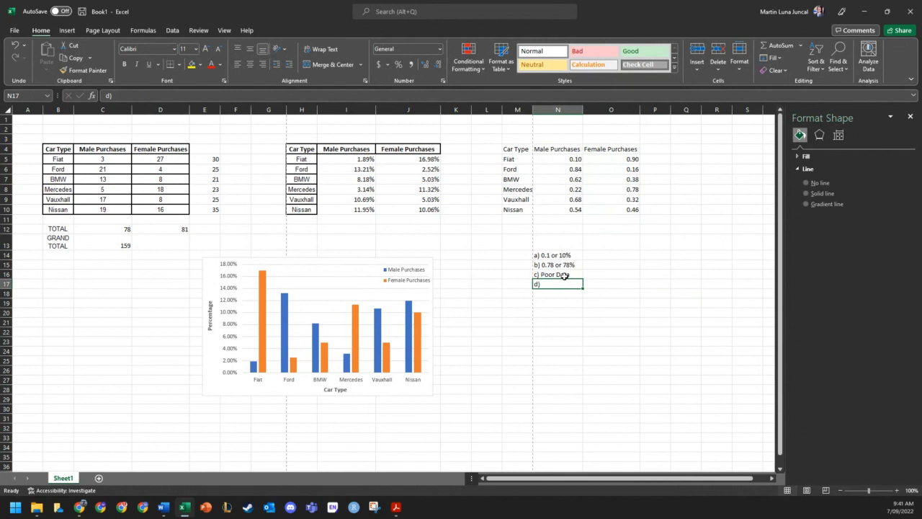
Complete the answer in N17 so it reads "d) Poor Data"
double_click(566, 285)
text(Poor)
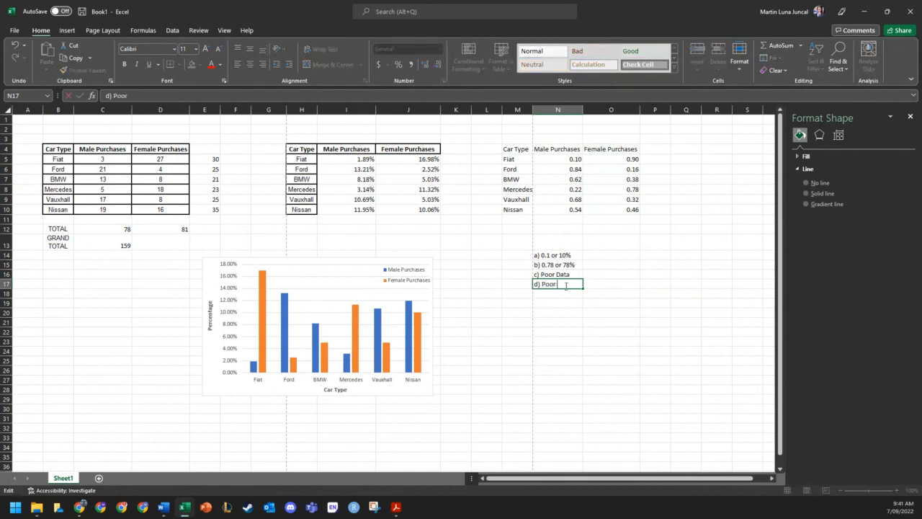
text( Data)
key(Return)
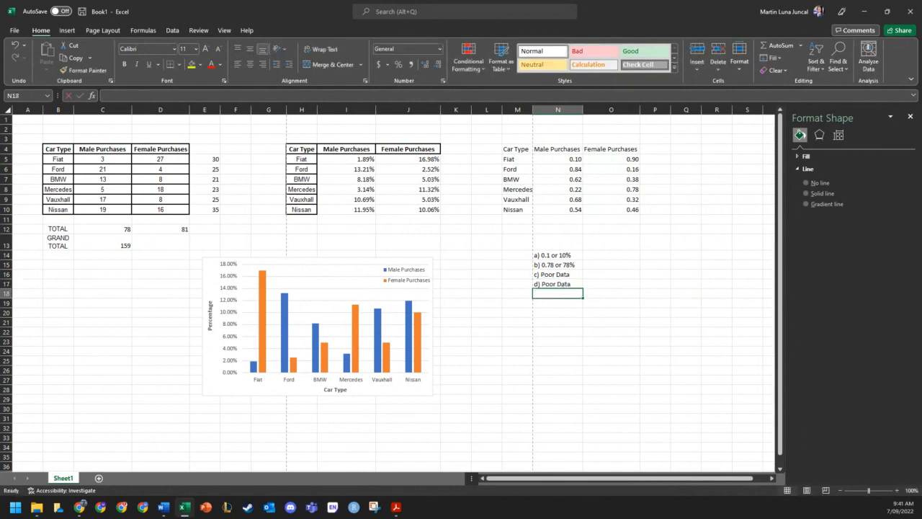
Examine the female purchase shares of Fiat and Mercedes in O5 and O8
key(alt+Tab)
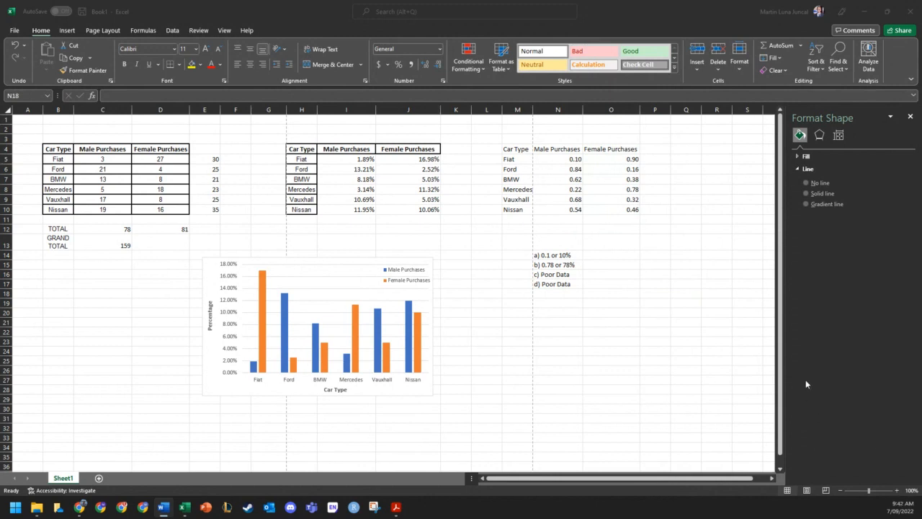
key(alt+Tab)
click(568, 303)
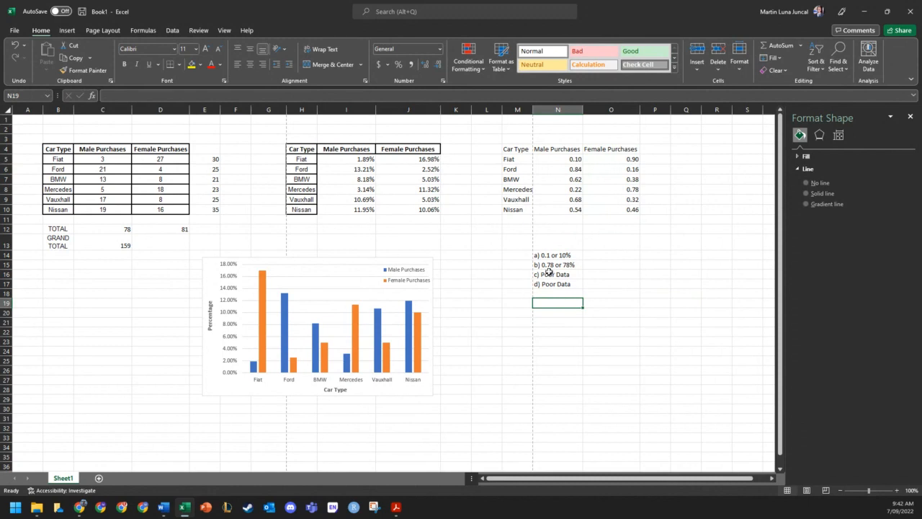
click(623, 157)
ctrl+click(621, 190)
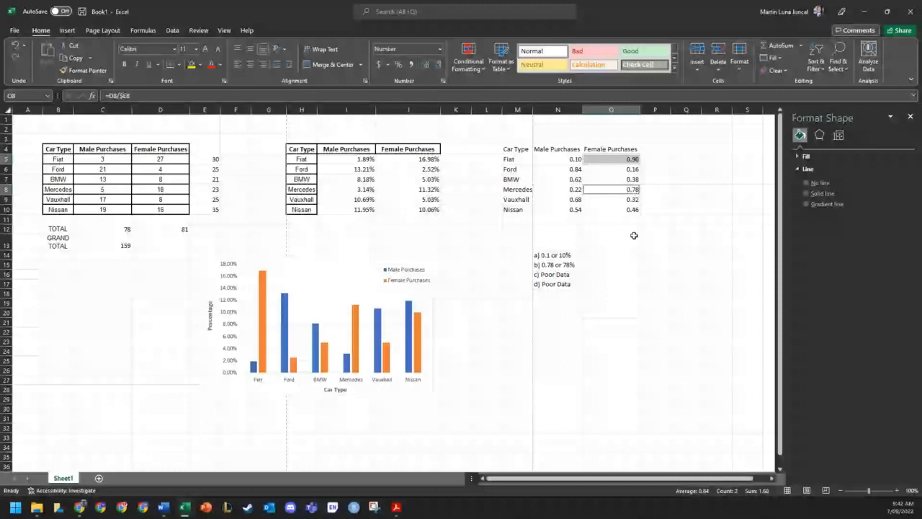
Multiply the Fiat and Mercedes female shares in N18 with the formula =O5*O8
click(553, 291)
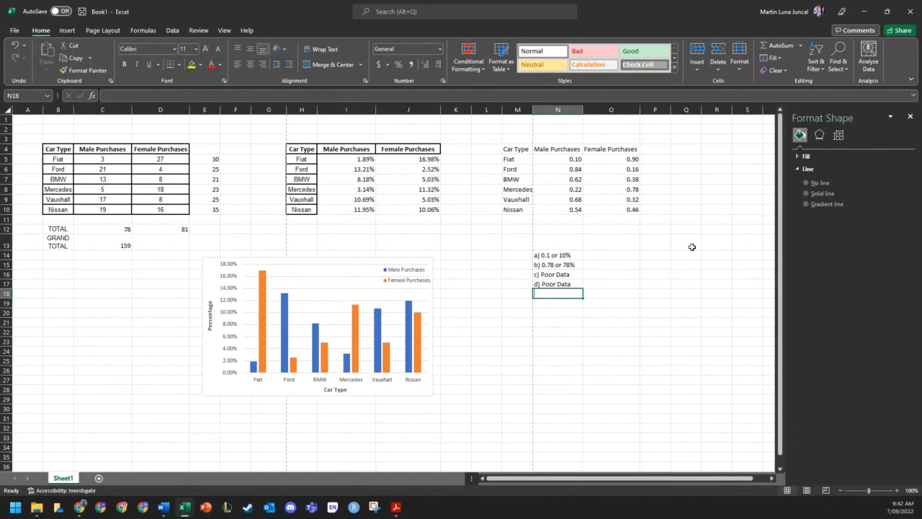
text(=)
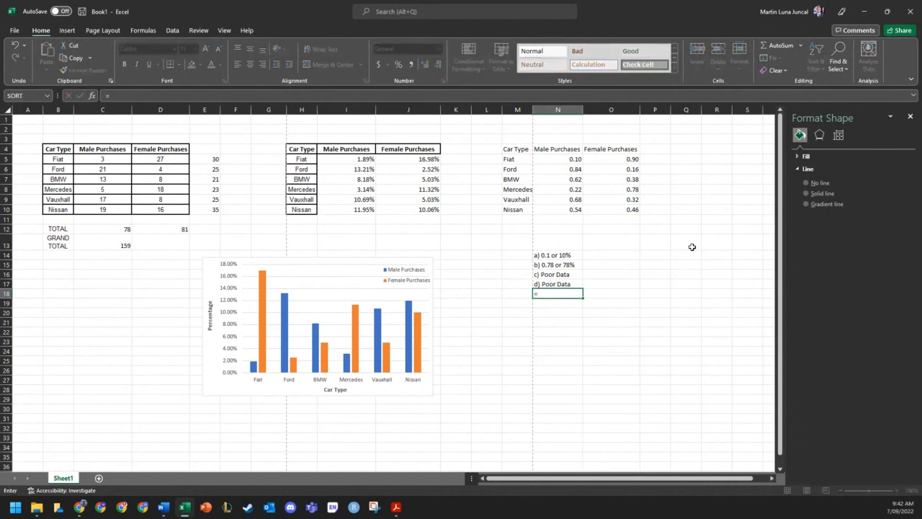
click(624, 159)
text(*)
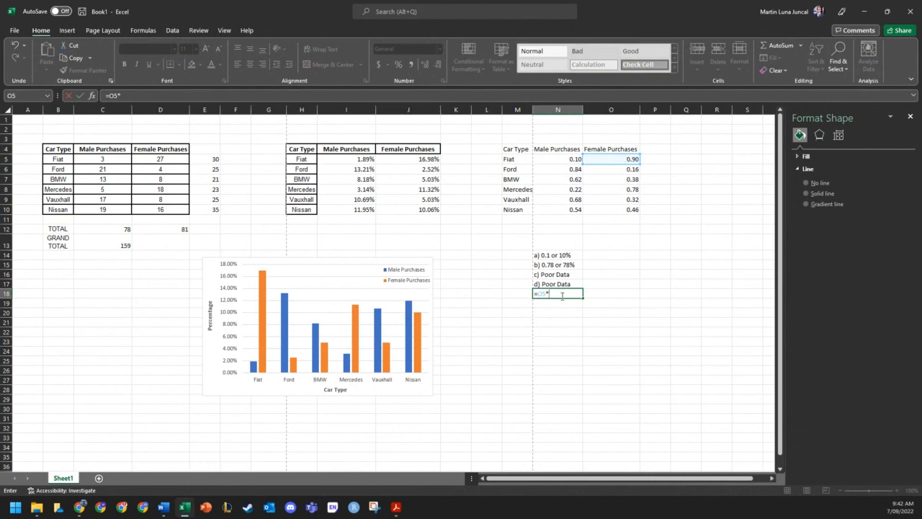
click(621, 189)
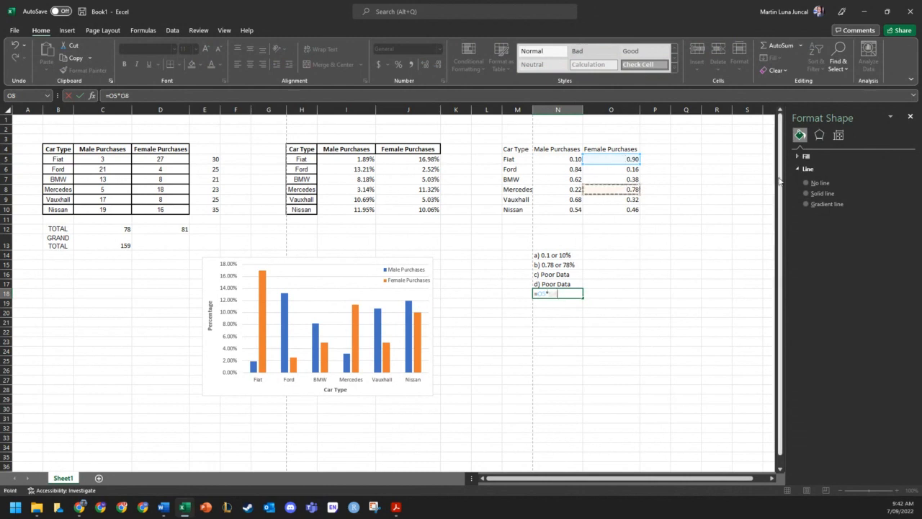
key(Return)
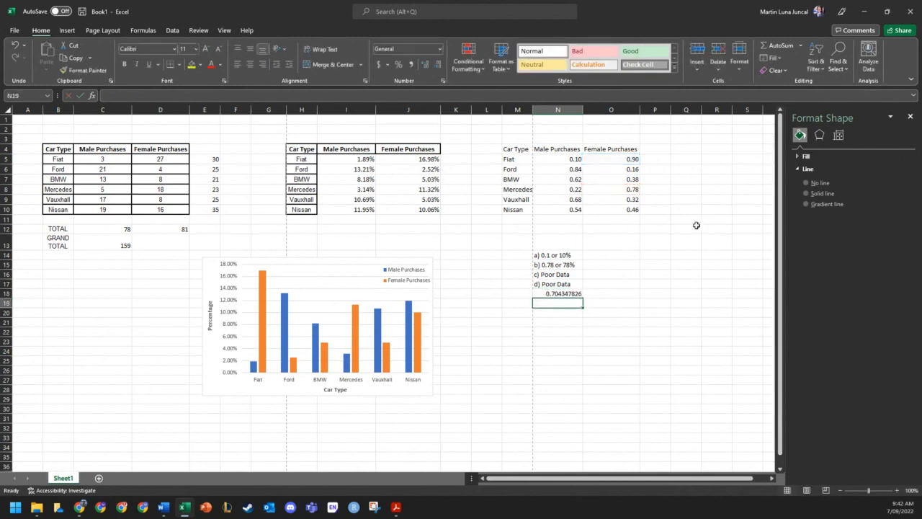
double_click(539, 293)
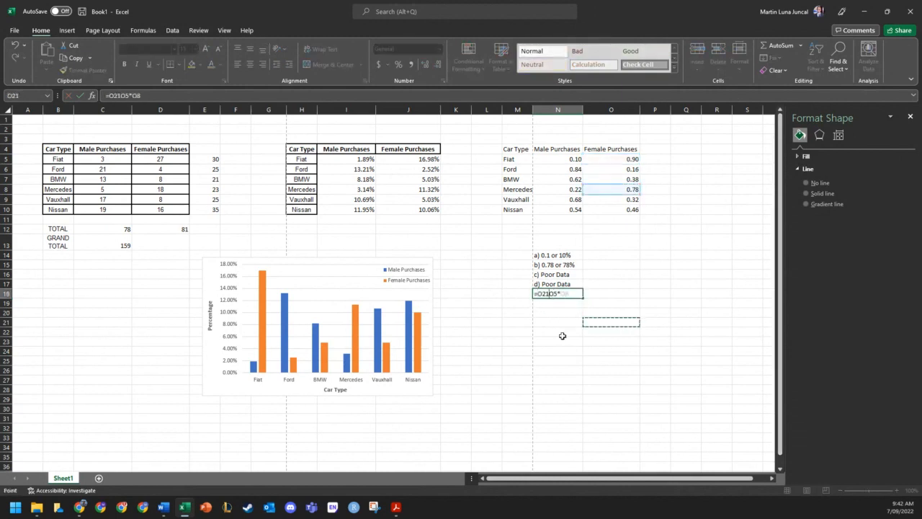
key(Escape)
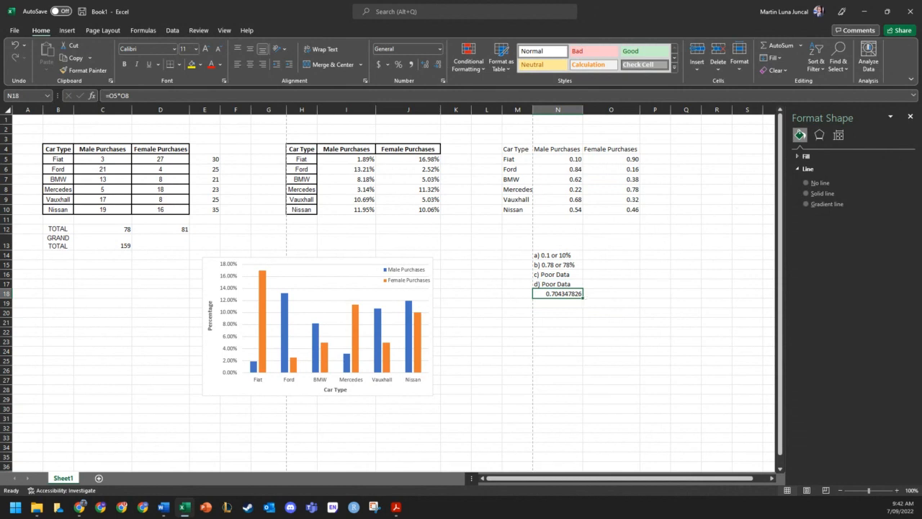
click(718, 283)
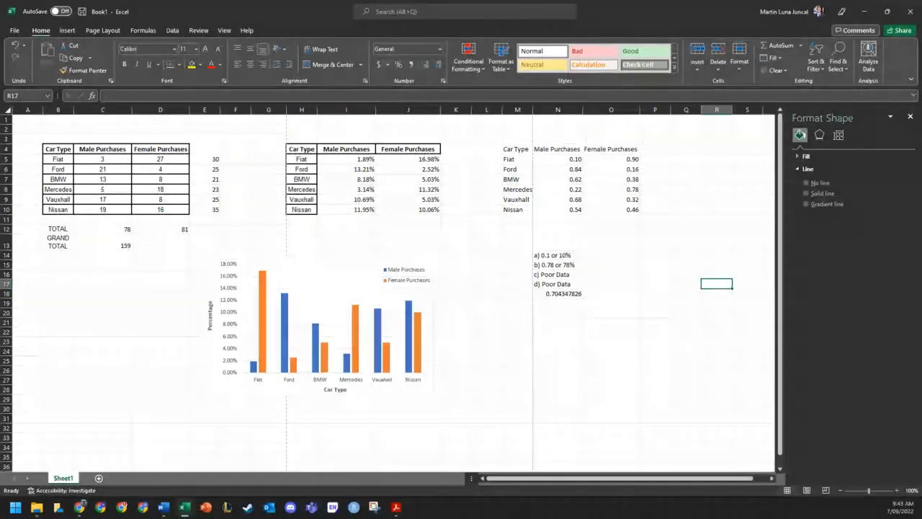
click(584, 351)
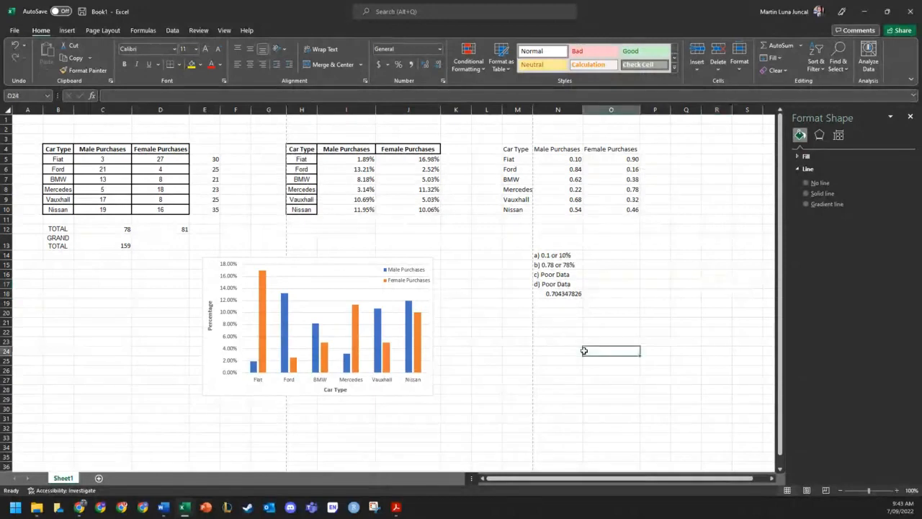
text(=AVERAGE()
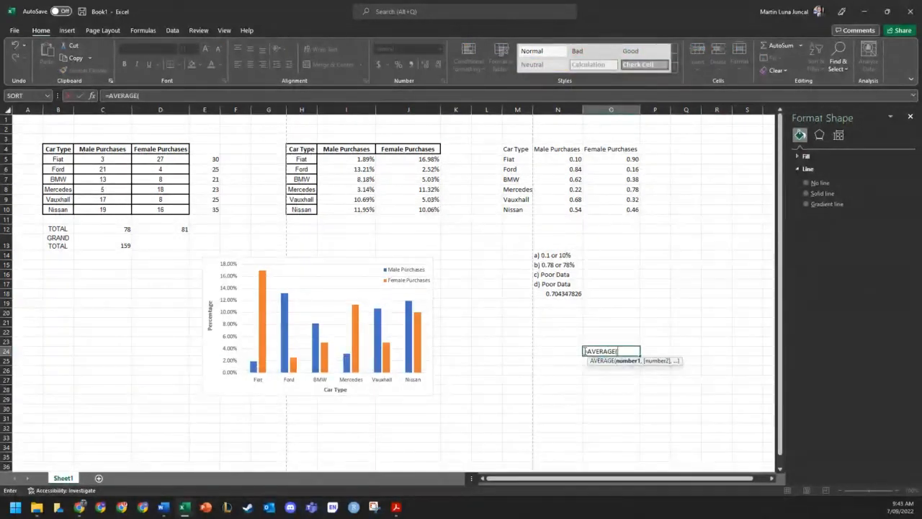
key(ctrl+a)
key(Return)
key(Return)
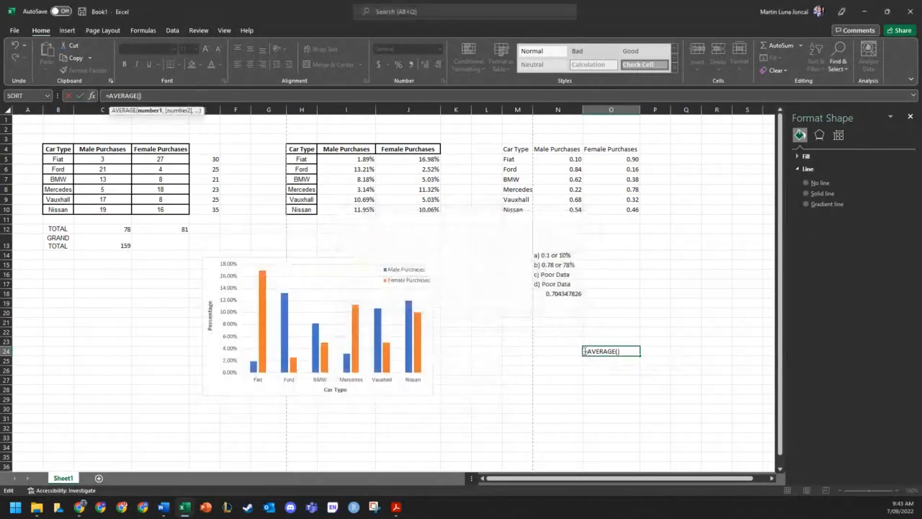
key(Escape)
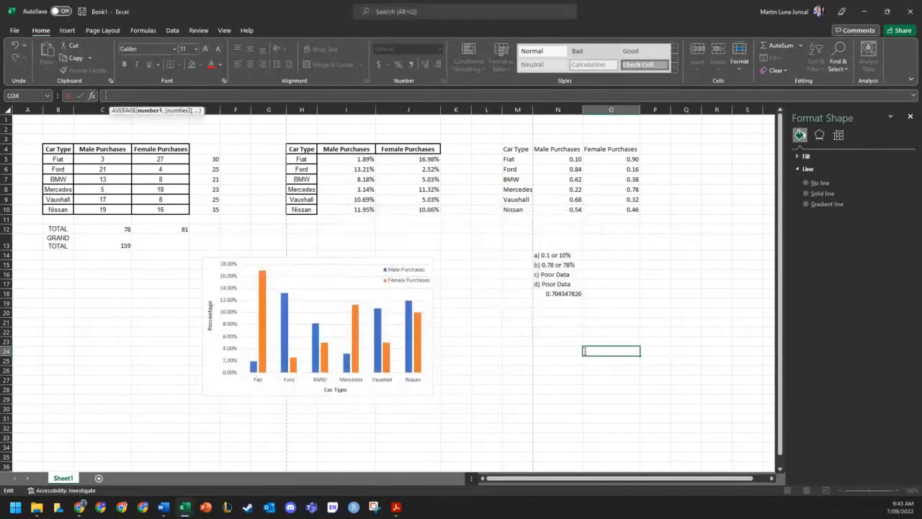
click(535, 331)
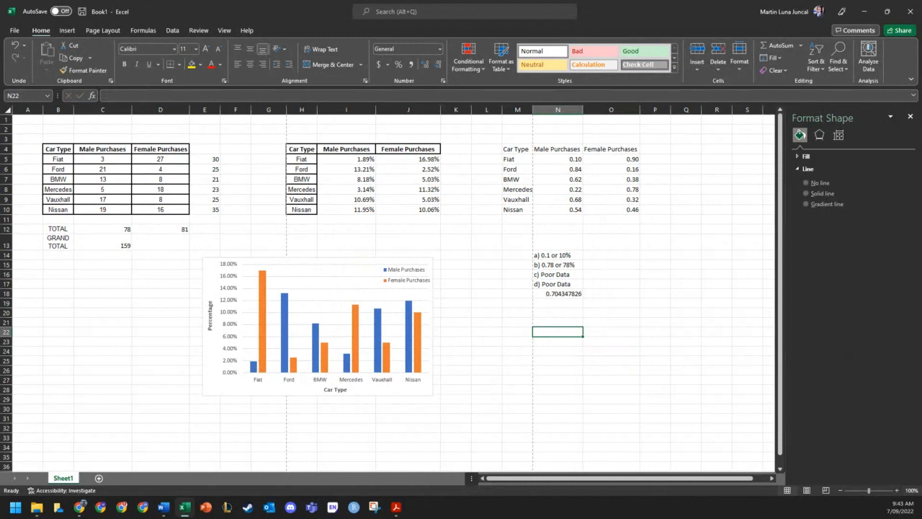
key(alt+Tab)
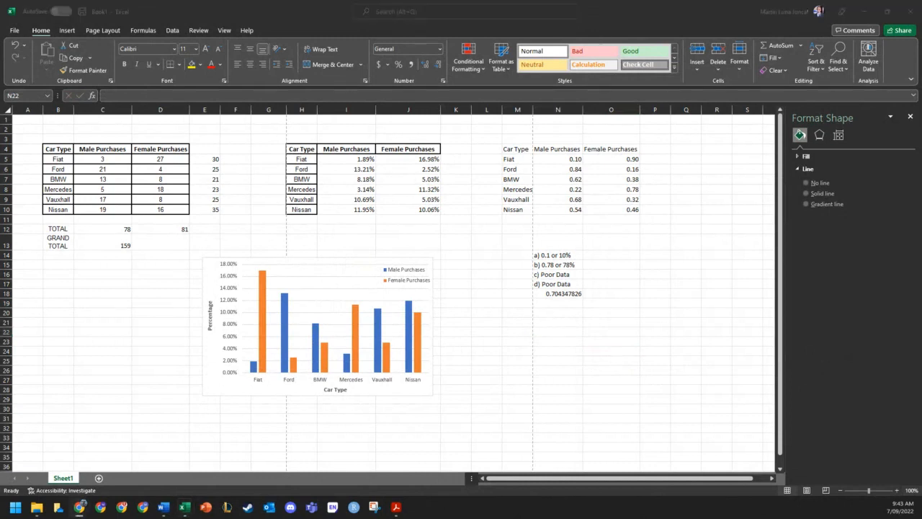